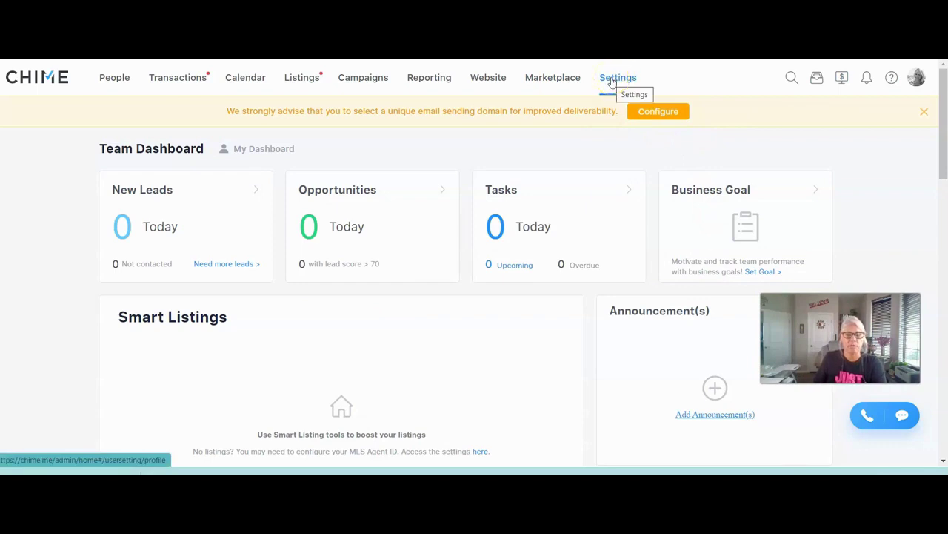
# Step: Open Chime Settings and go to the Email Templates page under Templates
pyautogui.click(613, 78)
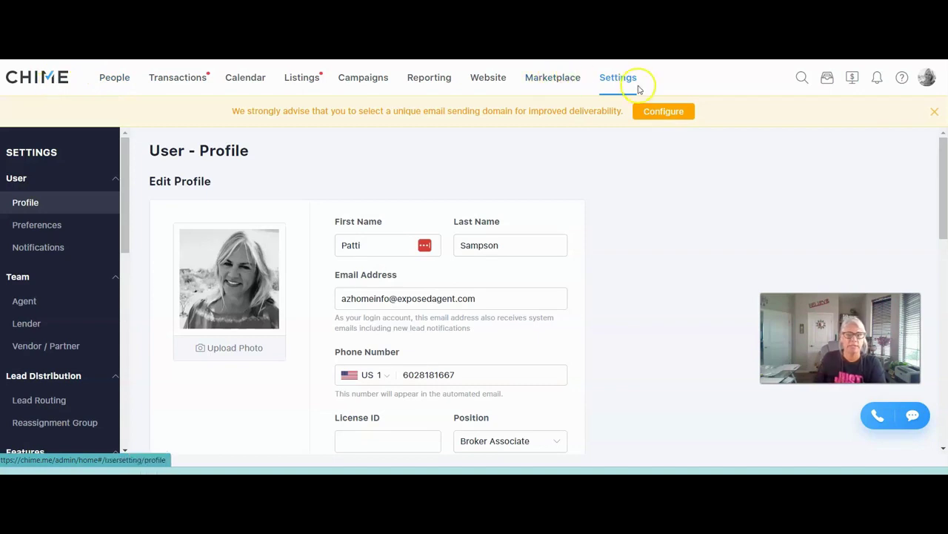
pyautogui.scroll(-3, 74, 281)
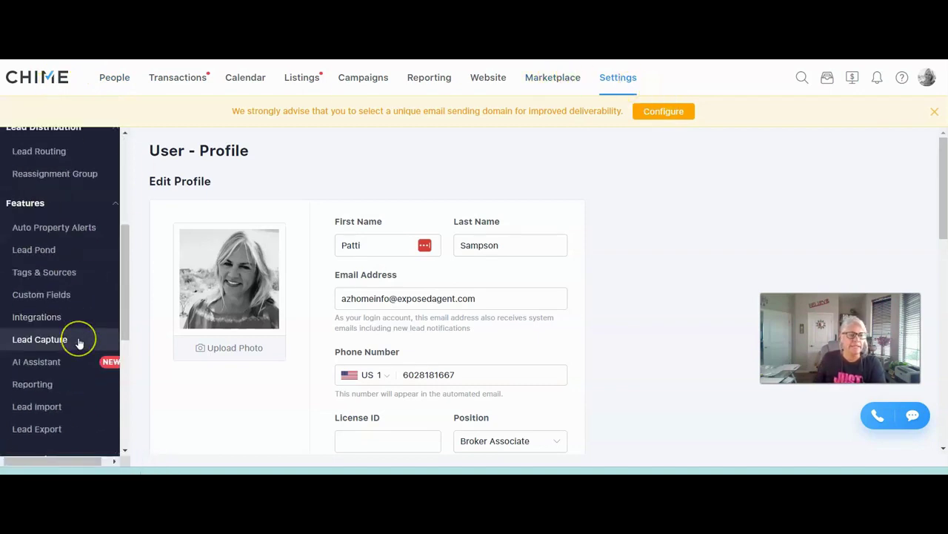
pyautogui.scroll(-3, 79, 342)
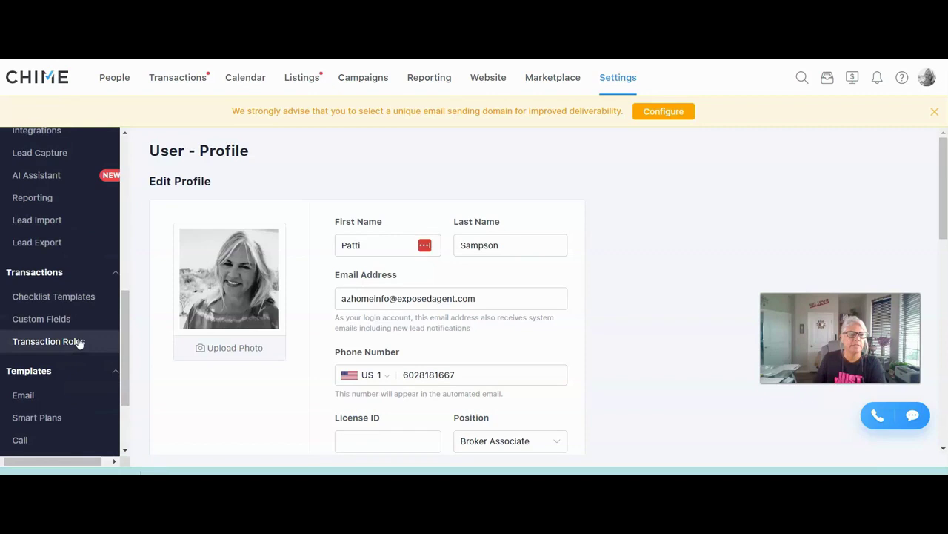
pyautogui.scroll(-2, 79, 342)
pyautogui.click(21, 285)
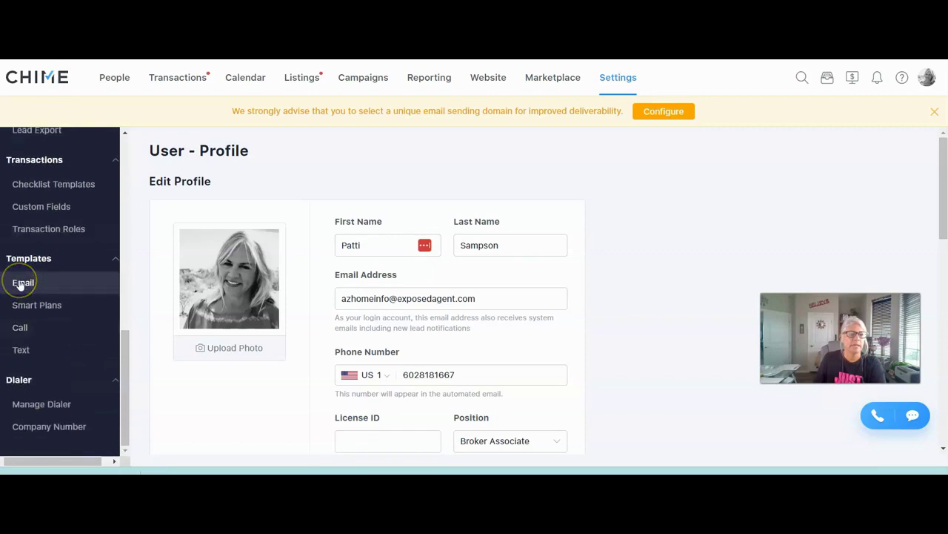
pyautogui.click(22, 326)
# Step: Show the My Email Templates list with the three buyer templates
pyautogui.click(26, 283)
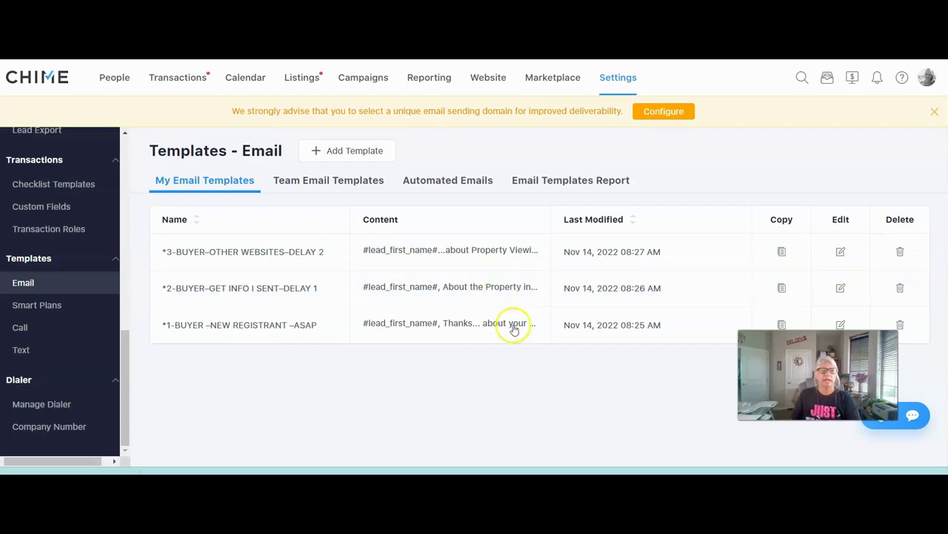
# Step: Start a blank email template and switch to the 12 Month Seller Valuation Campaign document
pyautogui.click(347, 159)
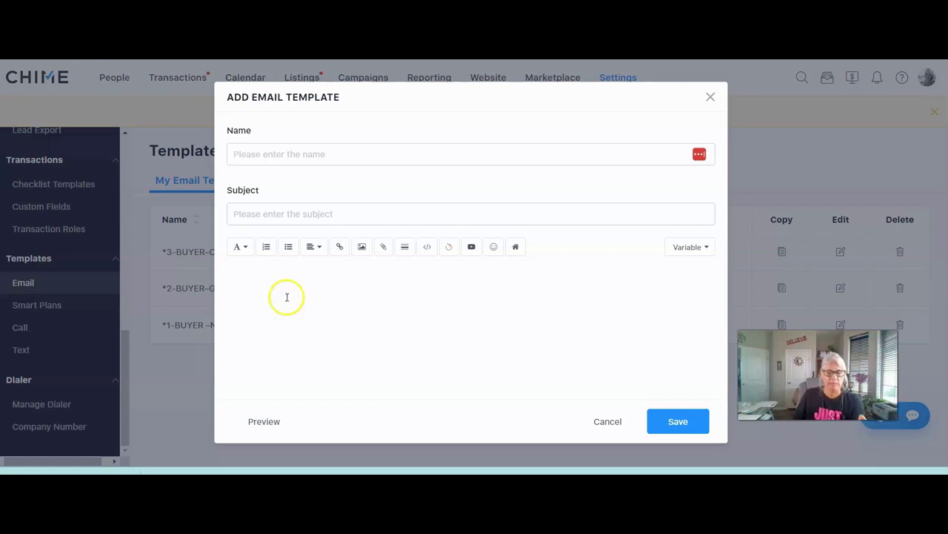
pyautogui.click(598, 450)
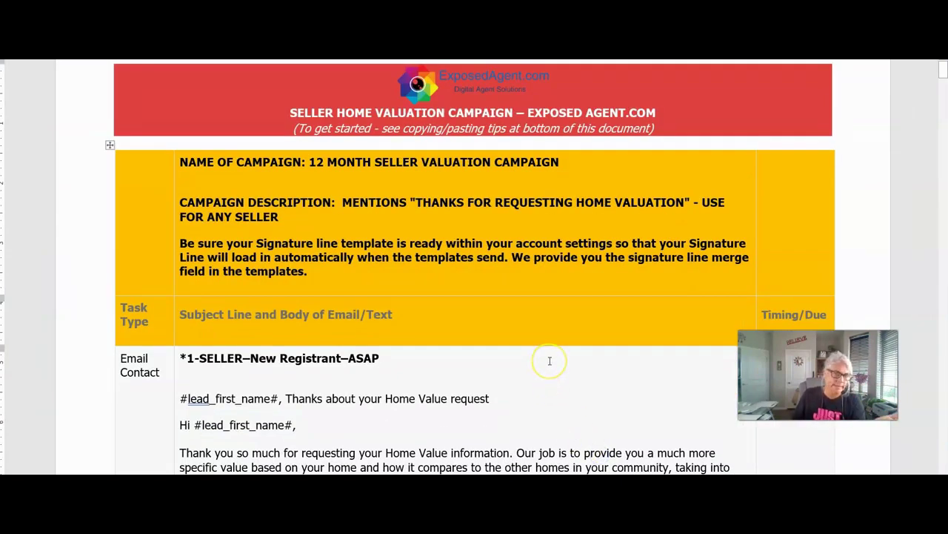
# Step: Copy the *1-SELLER–New Registrant–ASAP email, from title through #signature#, in Word
pyautogui.scroll(-4, 550, 361)
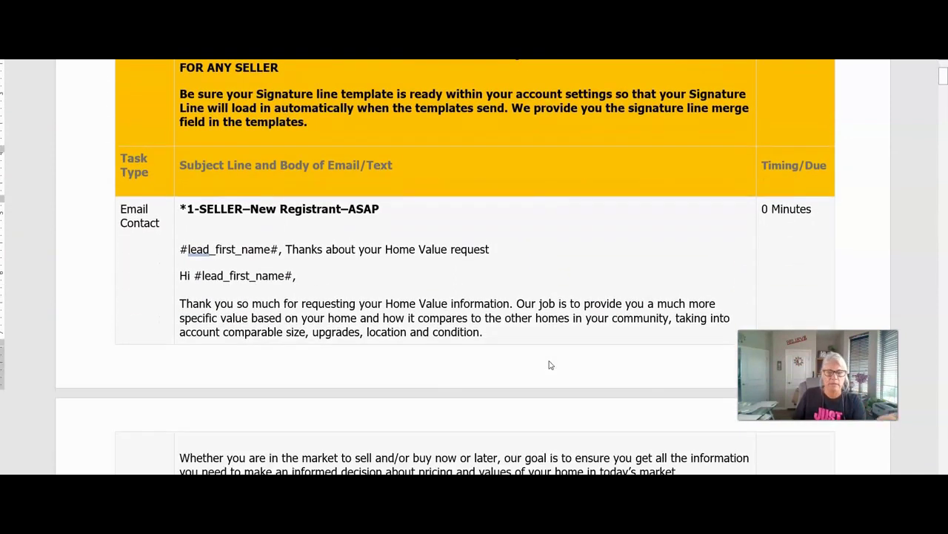
pyautogui.scroll(-2, 549, 364)
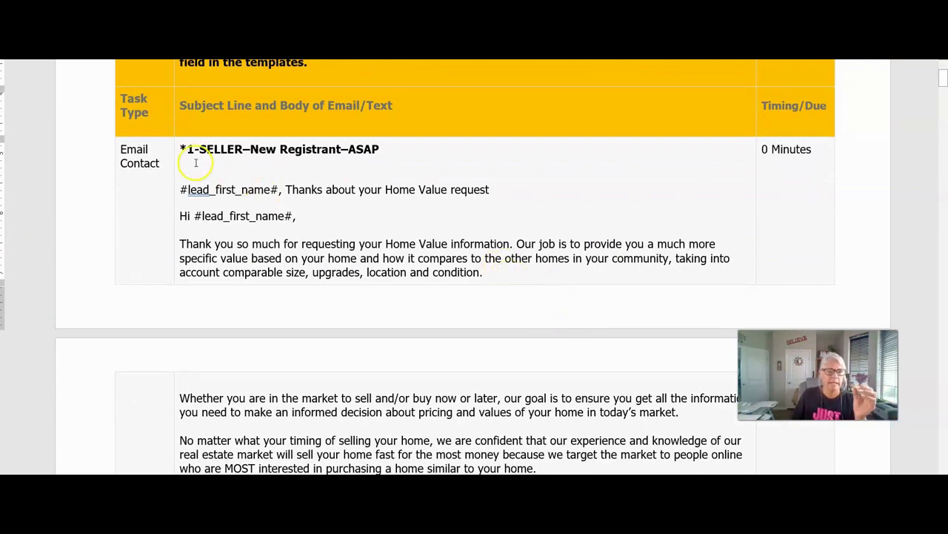
pyautogui.click(178, 149)
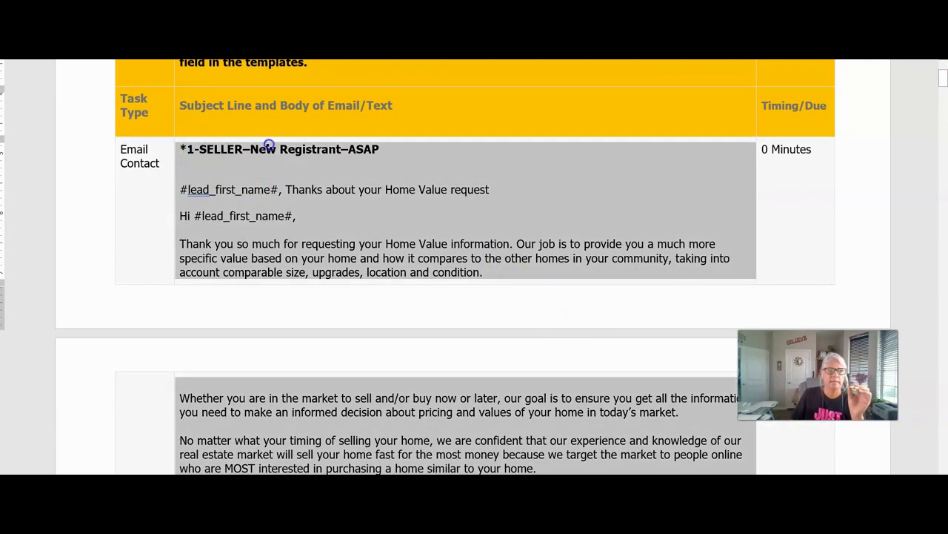
pyautogui.click(329, 156)
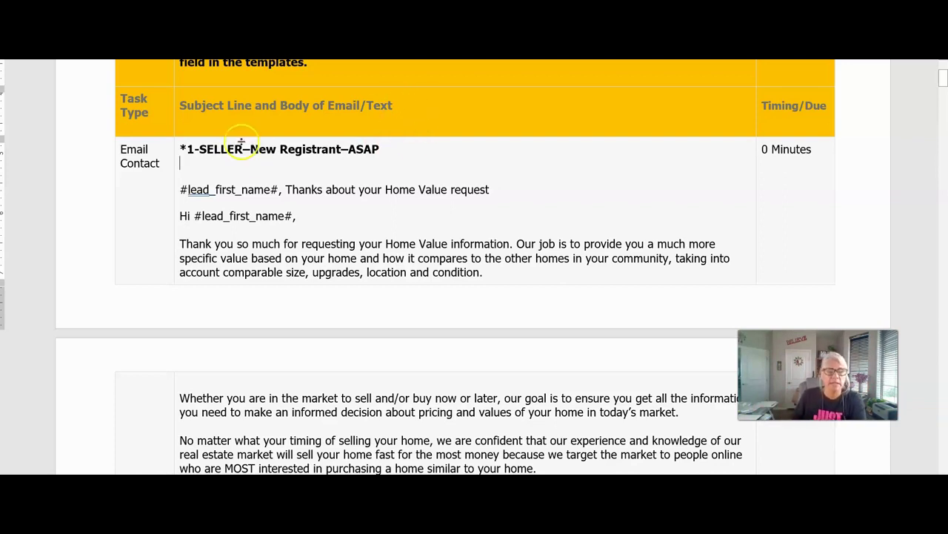
pyautogui.click(203, 193)
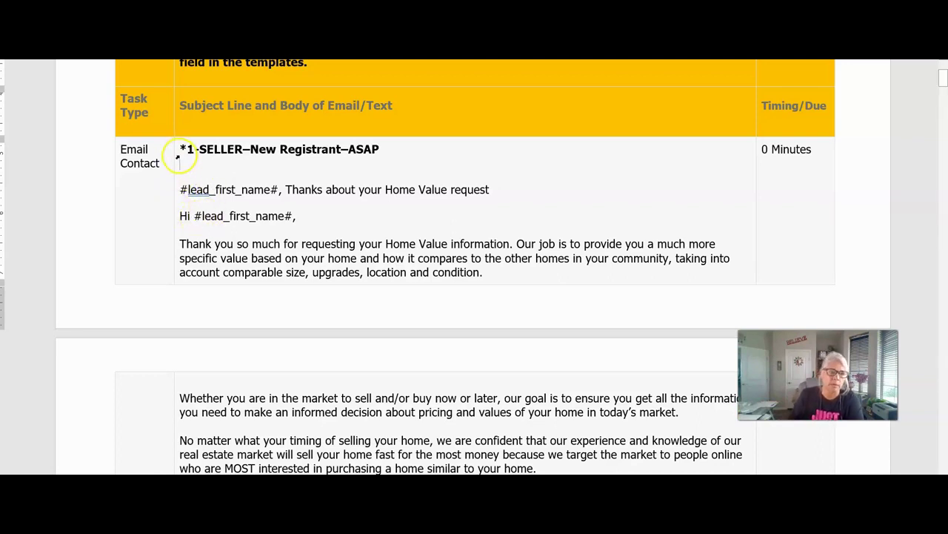
pyautogui.moveTo(236, 222)
pyautogui.mouseDown()
pyautogui.moveTo(299, 305)
pyautogui.moveTo(303, 422)
pyautogui.moveTo(299, 309)
pyautogui.moveTo(244, 393)
pyautogui.mouseUp()
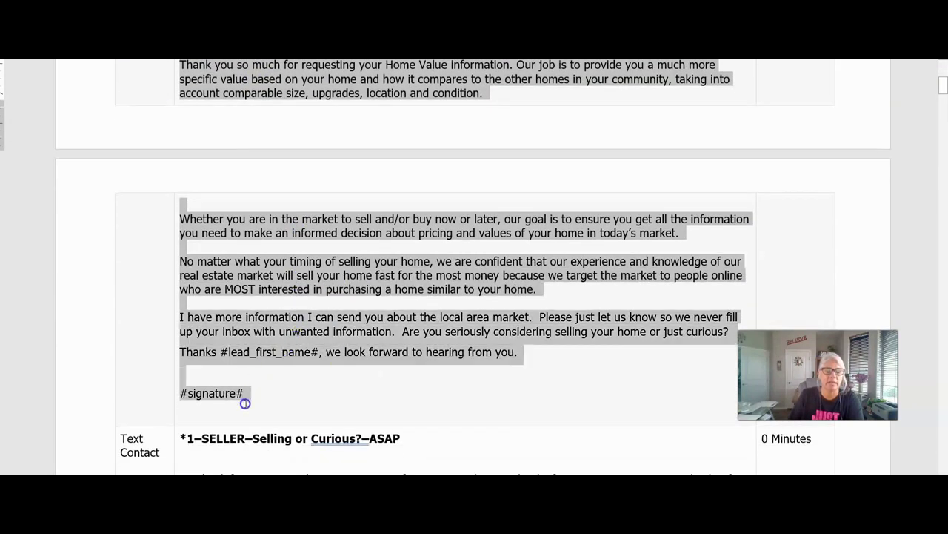
pyautogui.rightClick(278, 290)
pyautogui.hotkey('ctrl', 'c')
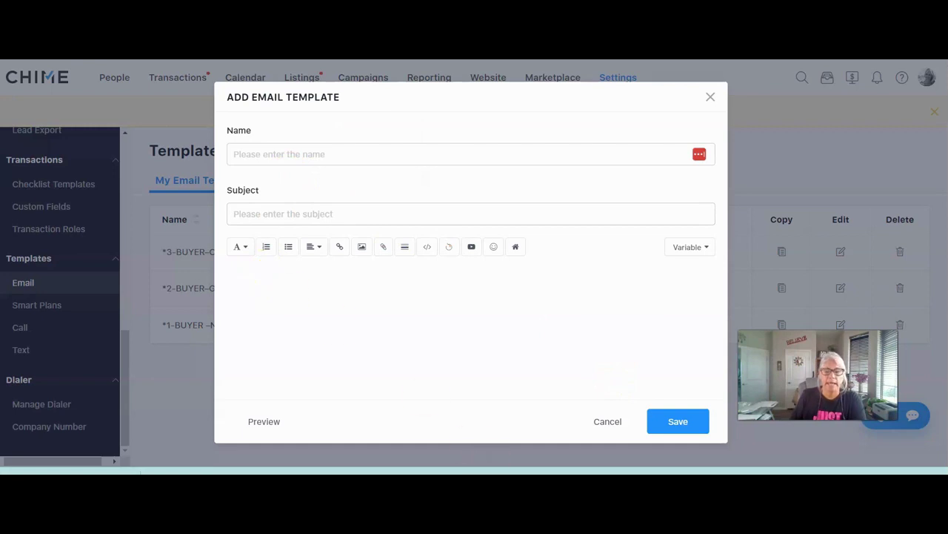
# Step: Paste the seller email into the body and move its title into the Name field
pyautogui.click(281, 277)
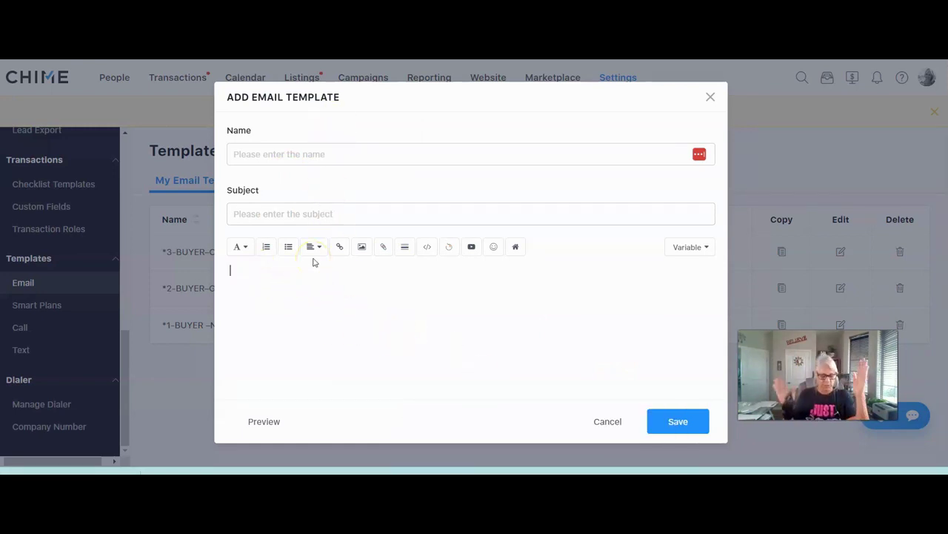
pyautogui.hotkey('ctrl', 'v')
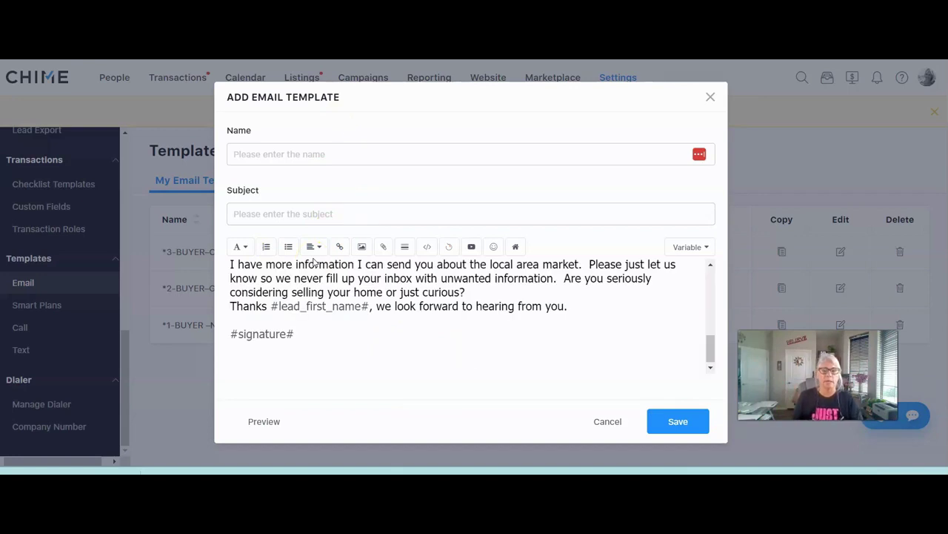
pyautogui.moveTo(714, 356); pyautogui.dragTo(714, 245)
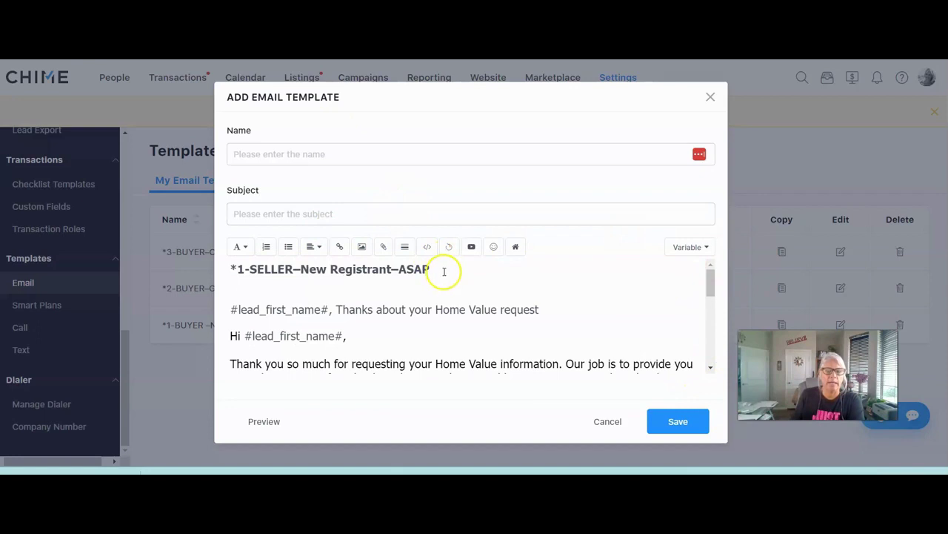
pyautogui.moveTo(444, 271); pyautogui.dragTo(229, 269)
pyautogui.rightClick(225, 269)
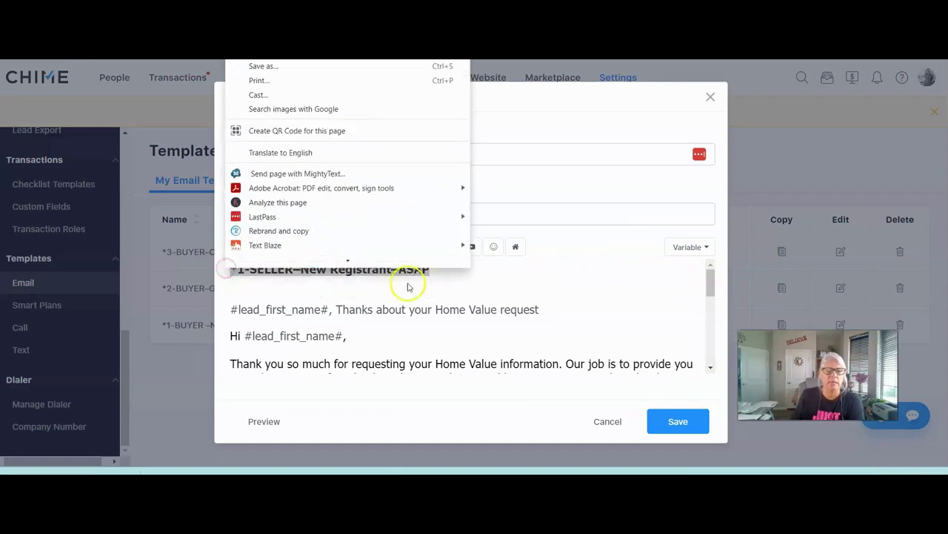
pyautogui.rightClick(470, 287)
pyautogui.moveTo(431, 271); pyautogui.dragTo(222, 269)
pyautogui.rightClick(268, 269)
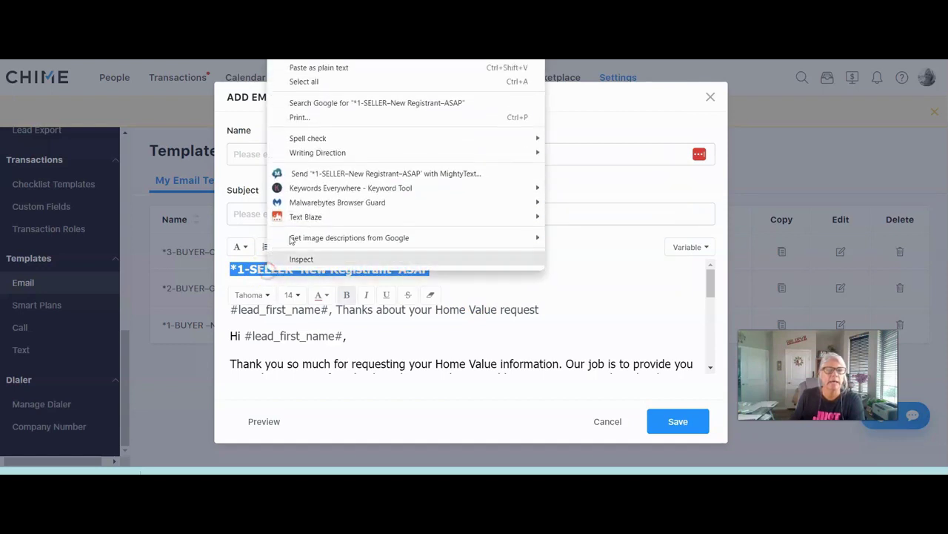
pyautogui.scroll(2, 332, 85)
pyautogui.click(328, 67)
pyautogui.click(241, 152)
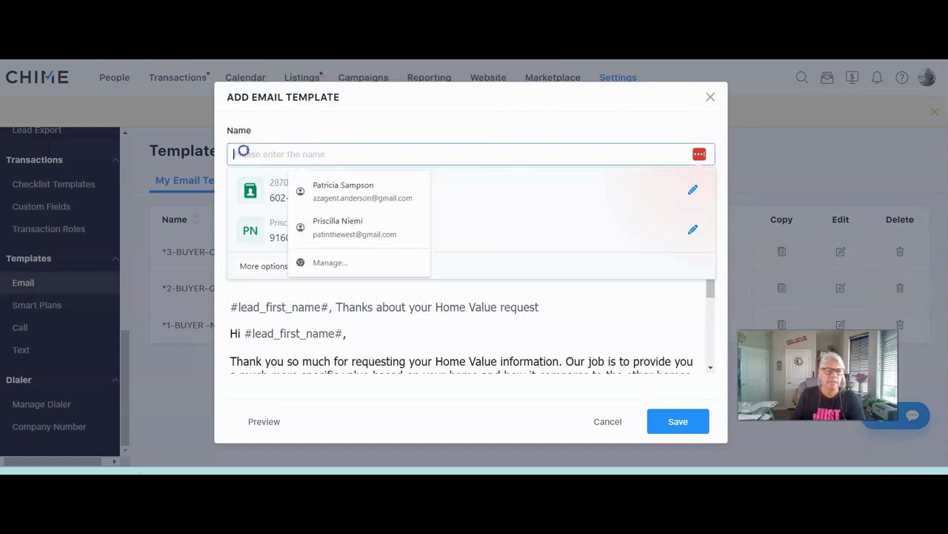
pyautogui.hotkey('ctrl', 'v')
# Step: Move the Home Value subject line into the Subject field and delete the blank top lines
pyautogui.moveTo(539, 306); pyautogui.dragTo(227, 299)
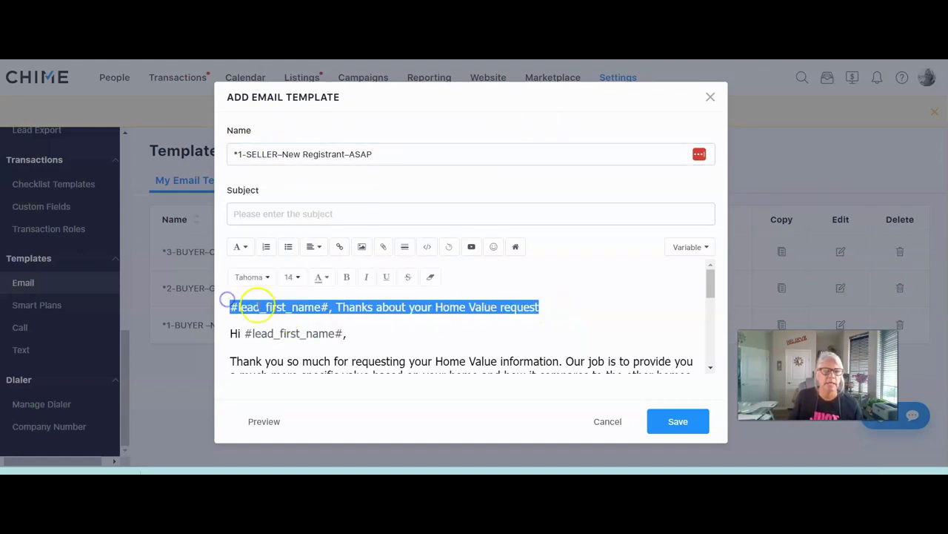
pyautogui.rightClick(255, 307)
pyautogui.click(289, 71)
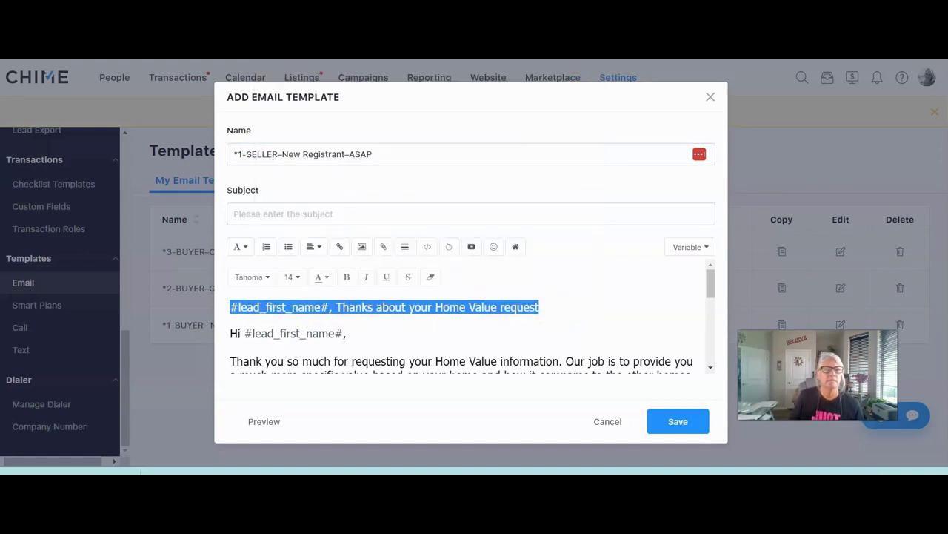
pyautogui.hotkey('ctrl', 'x')
pyautogui.click(244, 212)
pyautogui.hotkey('ctrl', 'v')
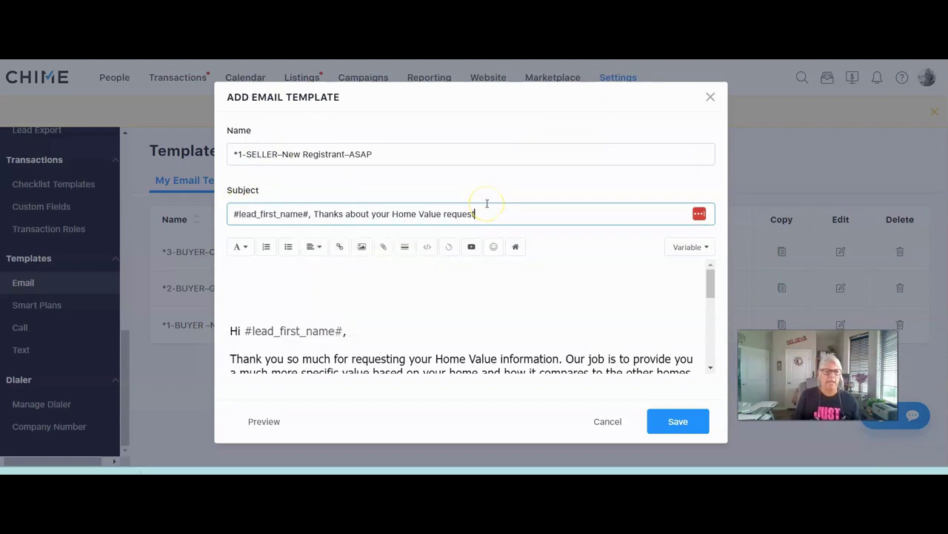
pyautogui.click(259, 270)
pyautogui.press('Delete')
pyautogui.press('Delete')
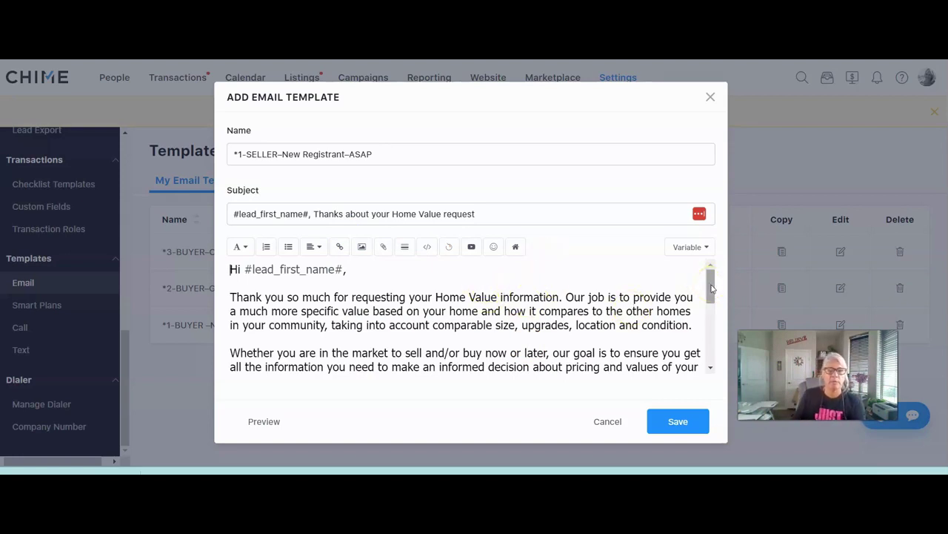
# Step: Remove the duplicate first-name variable so the greeting reads 'Hi #lead_first_name#,'
pyautogui.moveTo(712, 289); pyautogui.dragTo(713, 290)
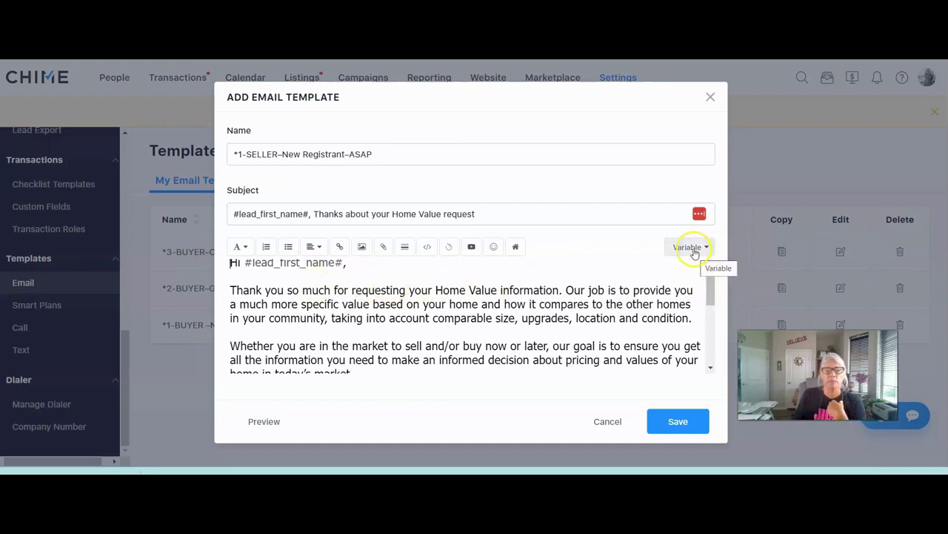
pyautogui.click(394, 264)
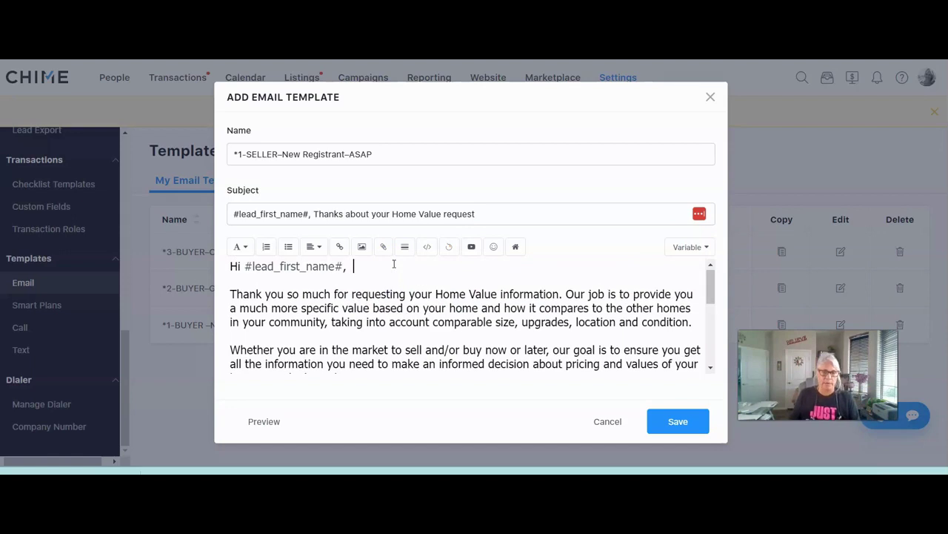
pyautogui.click(690, 248)
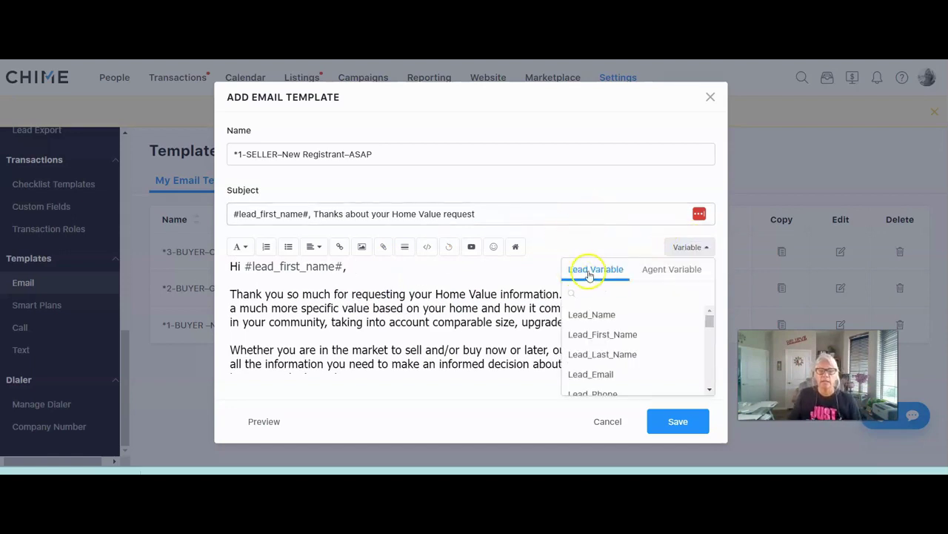
pyautogui.click(597, 320)
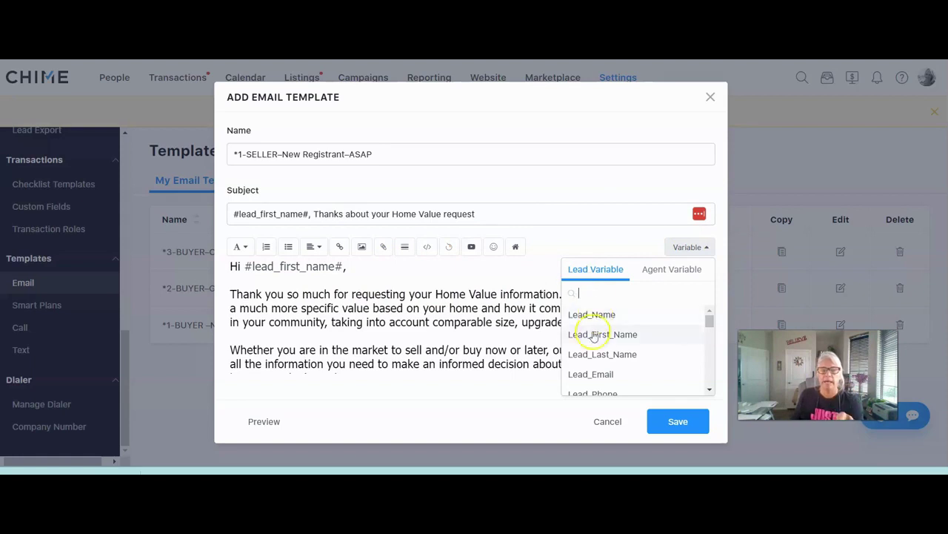
pyautogui.click(602, 334)
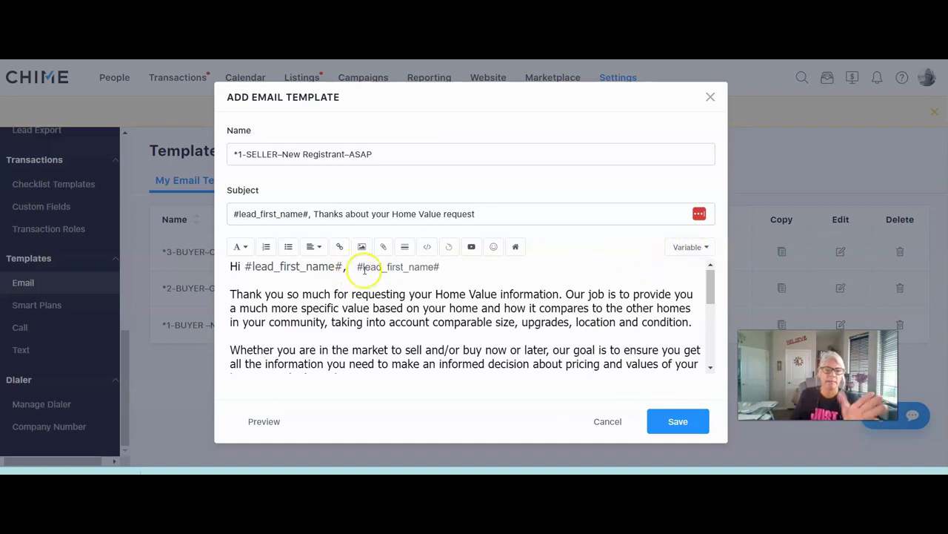
pyautogui.moveTo(365, 269); pyautogui.dragTo(473, 269)
pyautogui.press('BackSpace')
pyautogui.click(649, 288)
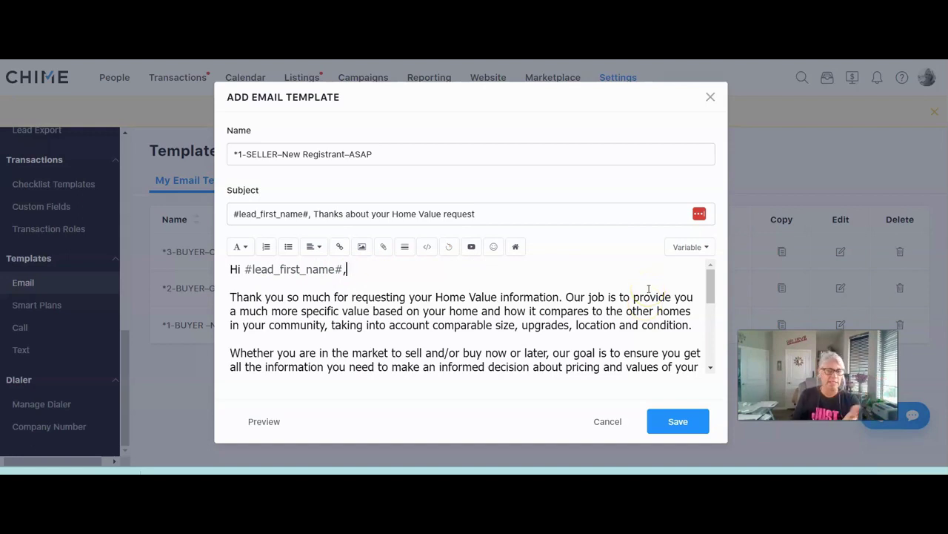
pyautogui.click(542, 285)
# Step: Insert a blank line after 'just curious?' before the Thanks line, then preview the email
pyautogui.scroll(-10, 544, 289)
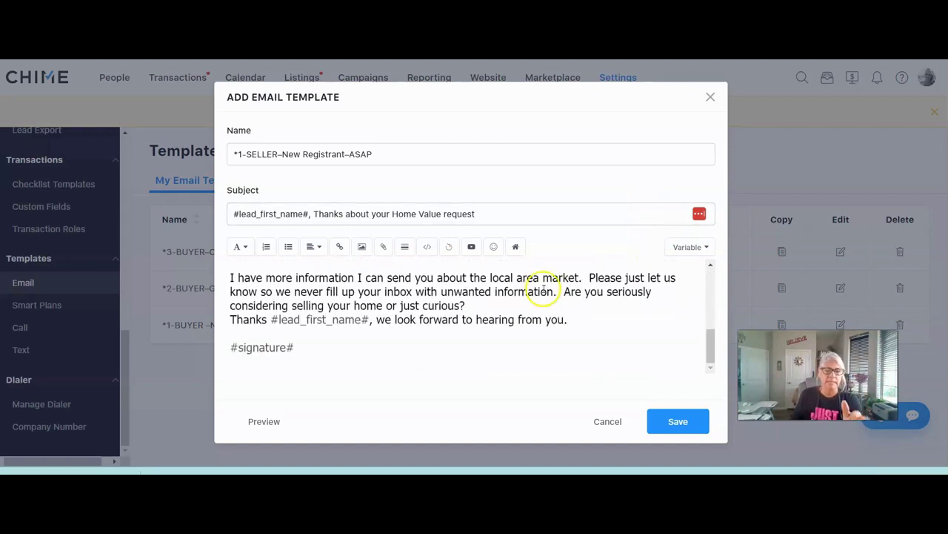
pyautogui.click(321, 353)
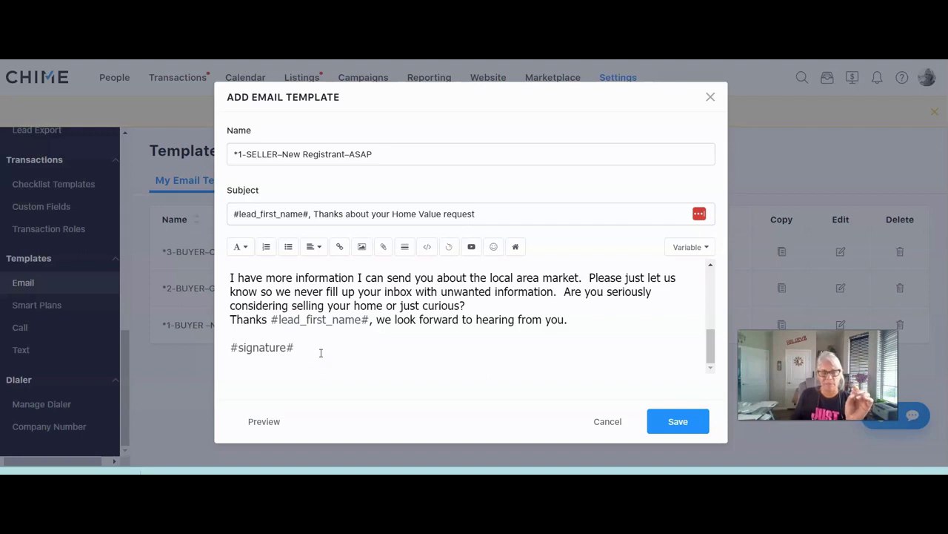
pyautogui.click(329, 346)
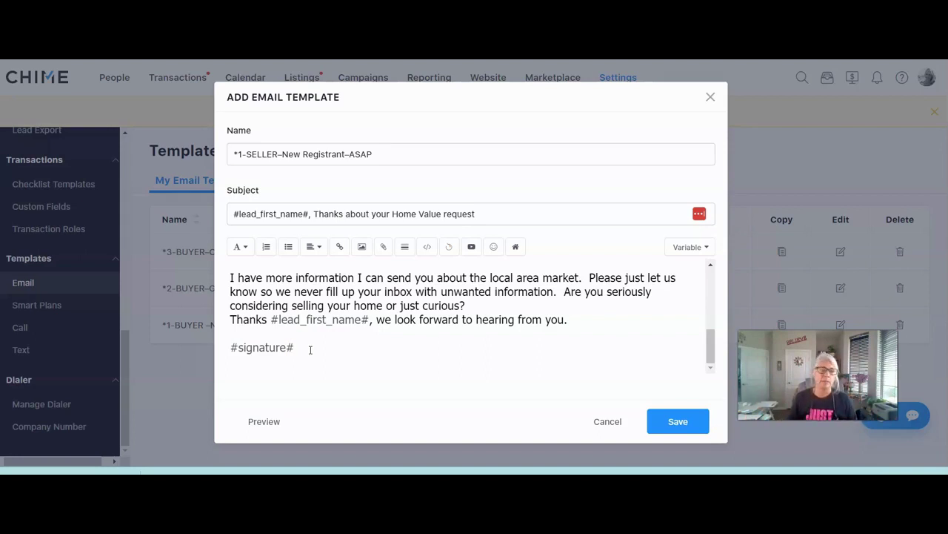
pyautogui.click(477, 307)
pyautogui.press('Return')
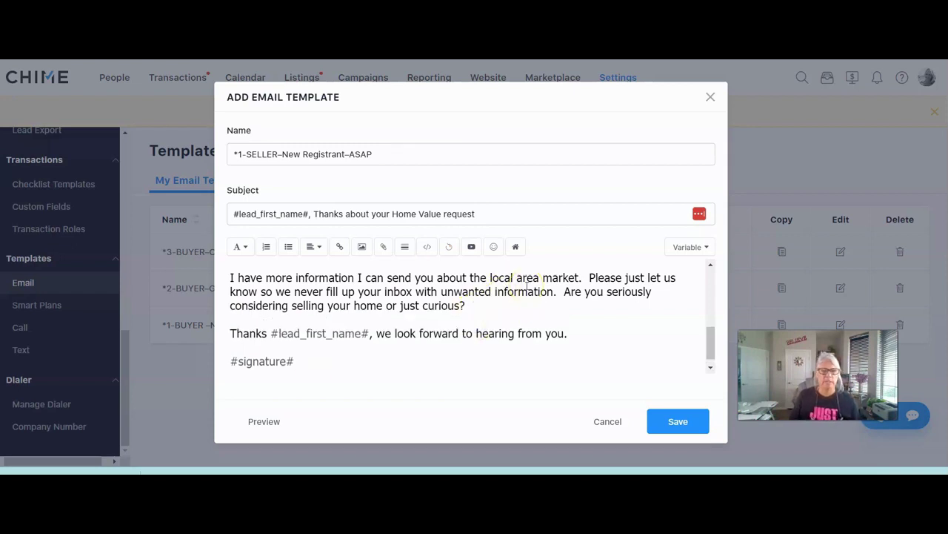
pyautogui.scroll(6, 528, 285)
pyautogui.scroll(-6, 391, 320)
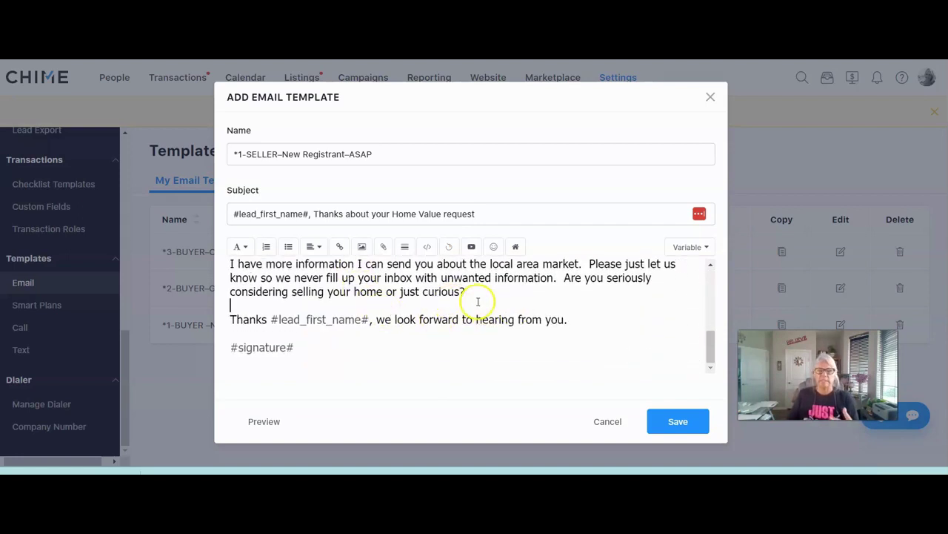
pyautogui.click(512, 305)
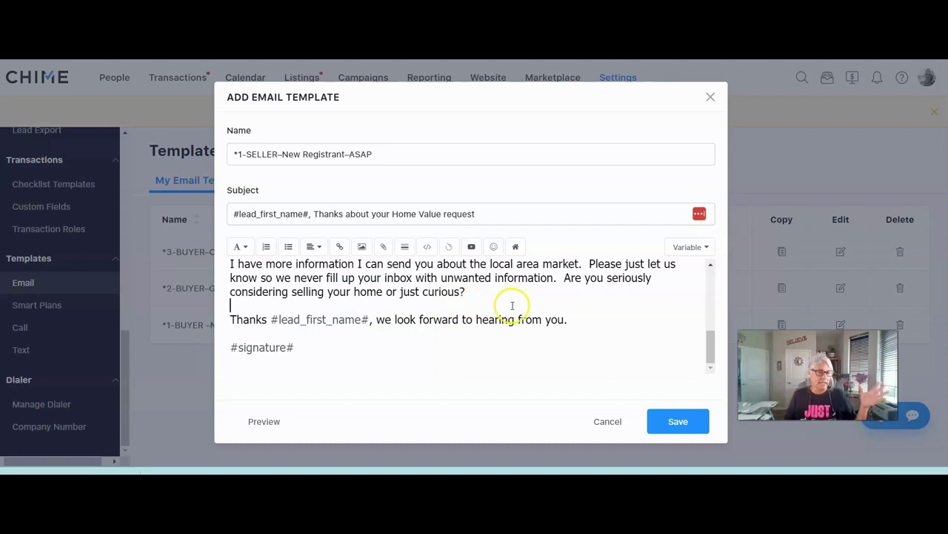
pyautogui.scroll(5, 510, 304)
pyautogui.scroll(-5, 509, 308)
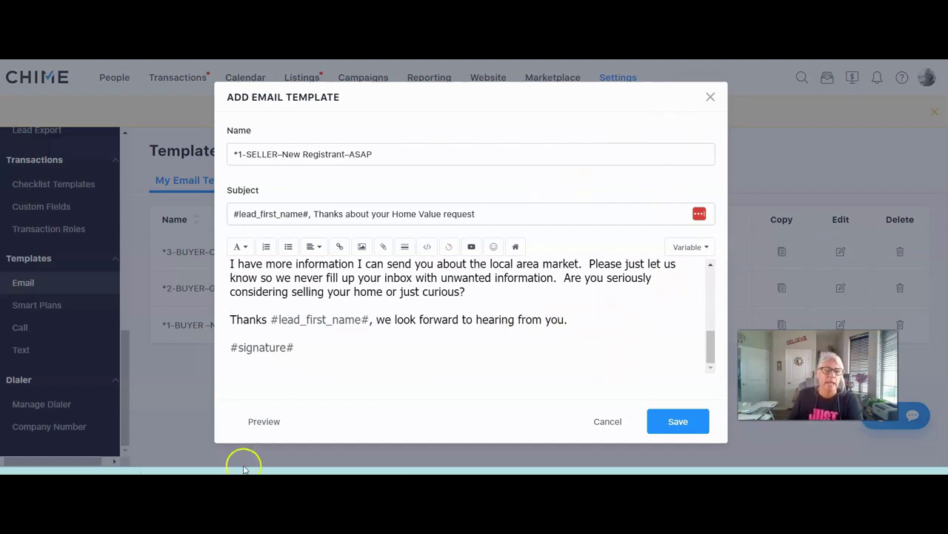
pyautogui.click(273, 426)
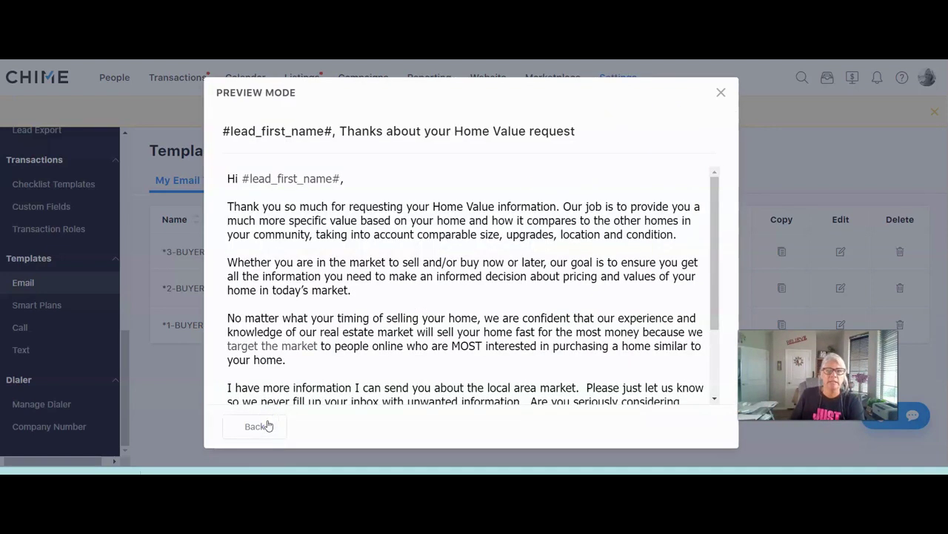
# Step: Review the full seller email preview and return to the Add Email Template form
pyautogui.moveTo(709, 229)
pyautogui.mouseDown()
pyautogui.moveTo(706, 325)
pyautogui.moveTo(724, 165)
pyautogui.mouseUp()
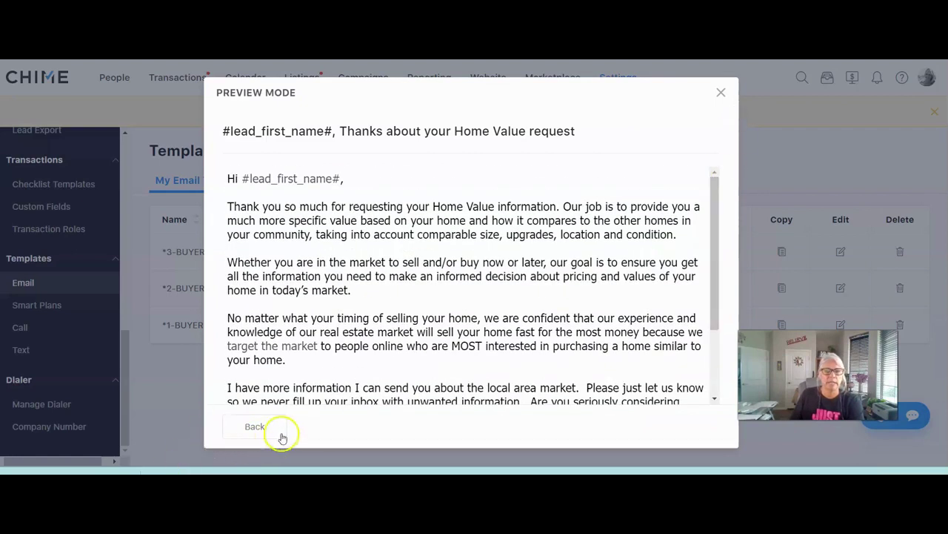
pyautogui.click(253, 430)
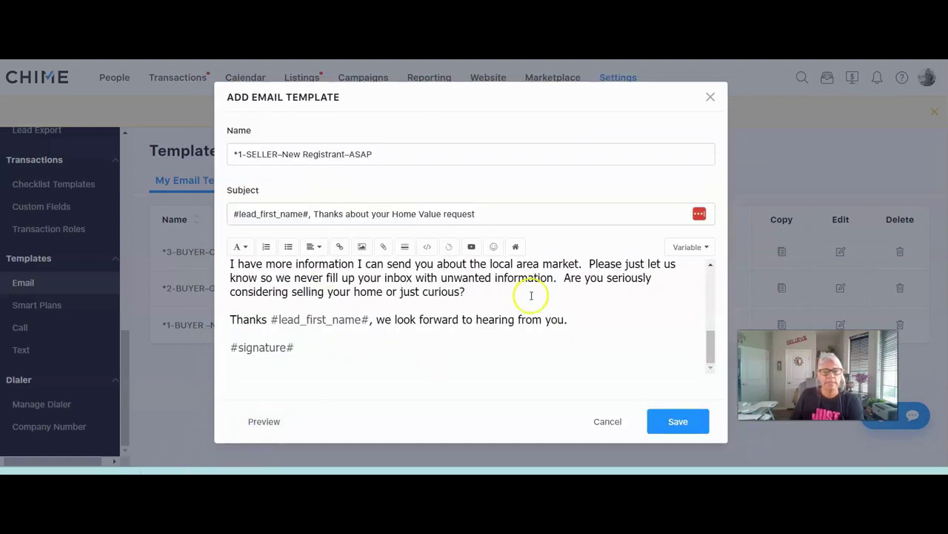
# Step: Save the *1-SELLER–New Registrant–ASAP template and begin another new email template
pyautogui.click(669, 421)
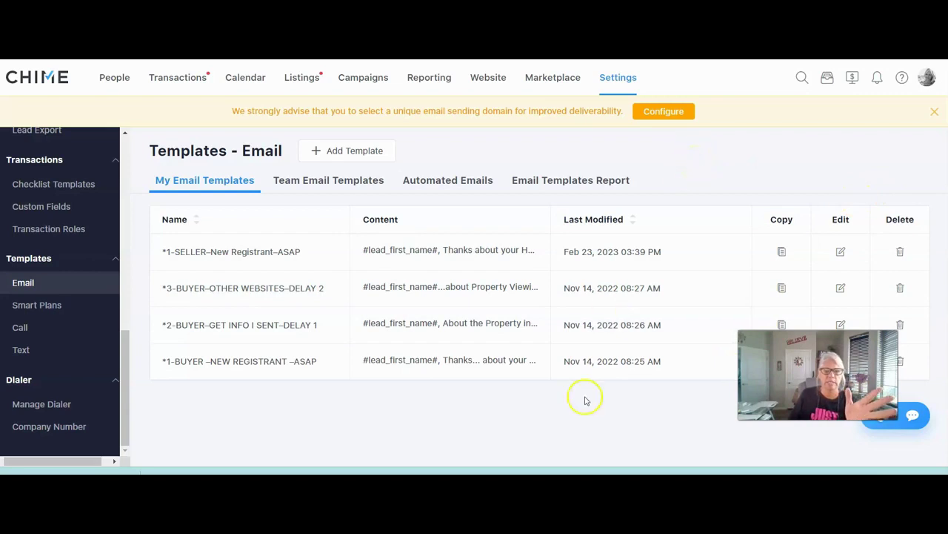
pyautogui.click(337, 147)
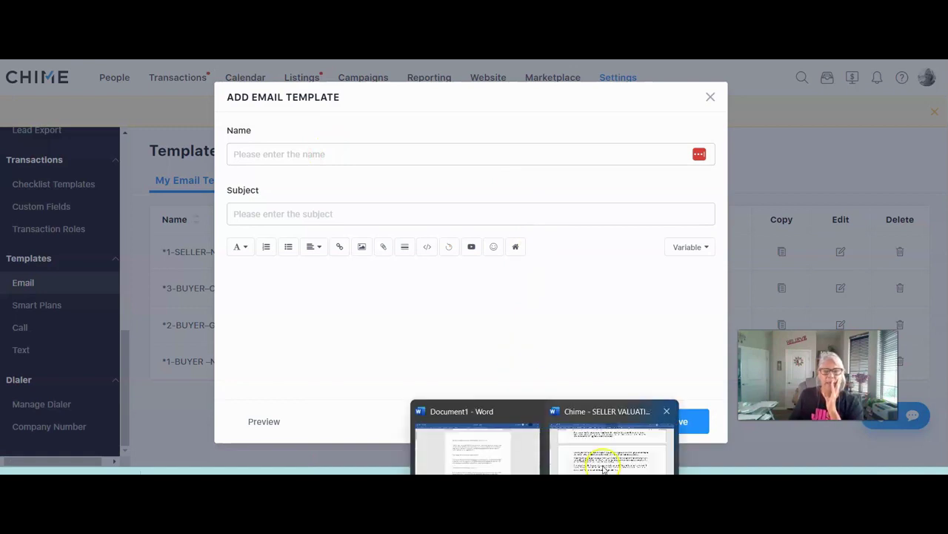
# Step: Copy the *2-SELLER–Selling or Refinance?–Delay 3 email from Word and return to Chime
pyautogui.click(601, 454)
pyautogui.scroll(-5, 412, 338)
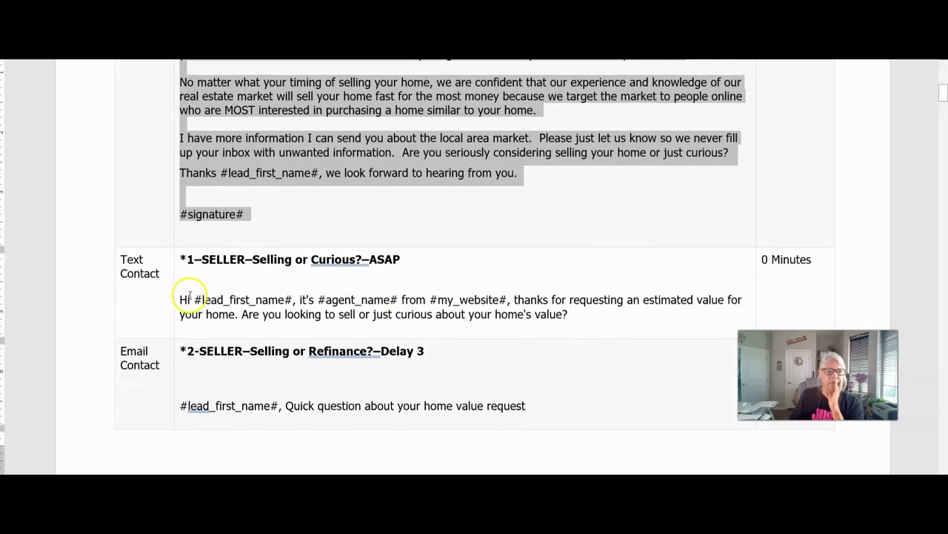
pyautogui.moveTo(183, 260); pyautogui.dragTo(559, 314)
pyautogui.scroll(-6, 508, 324)
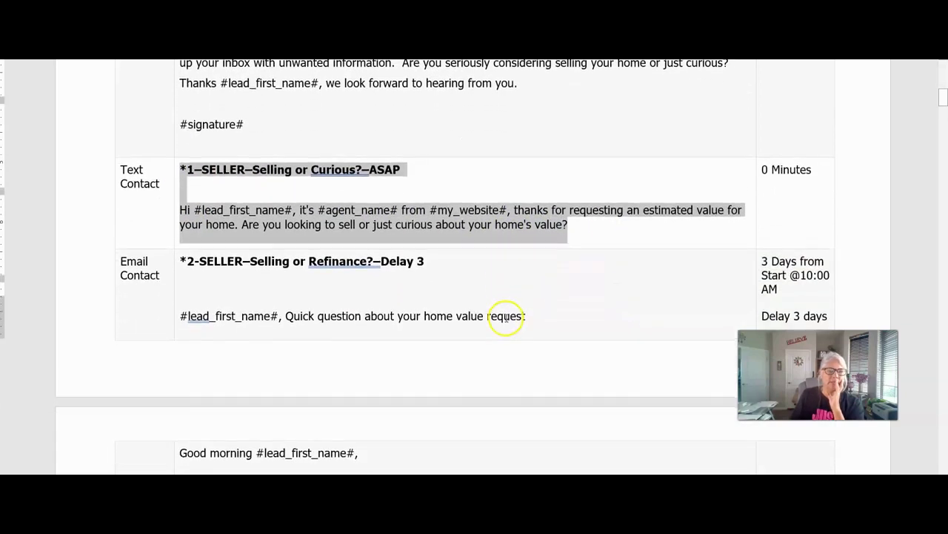
pyautogui.click(178, 112)
pyautogui.click(181, 110)
pyautogui.moveTo(183, 111)
pyautogui.mouseDown()
pyautogui.moveTo(337, 227)
pyautogui.moveTo(375, 296)
pyautogui.moveTo(358, 377)
pyautogui.moveTo(278, 451)
pyautogui.mouseUp()
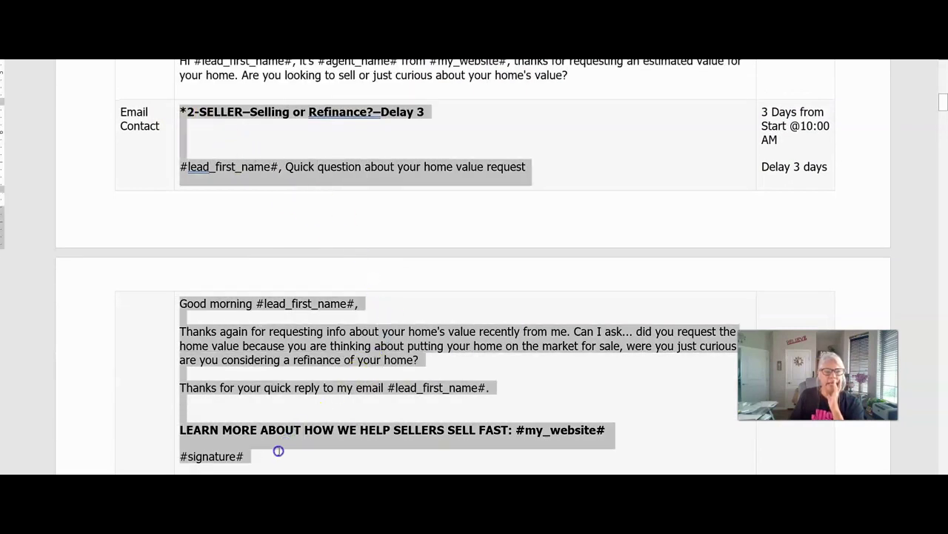
pyautogui.rightClick(272, 341)
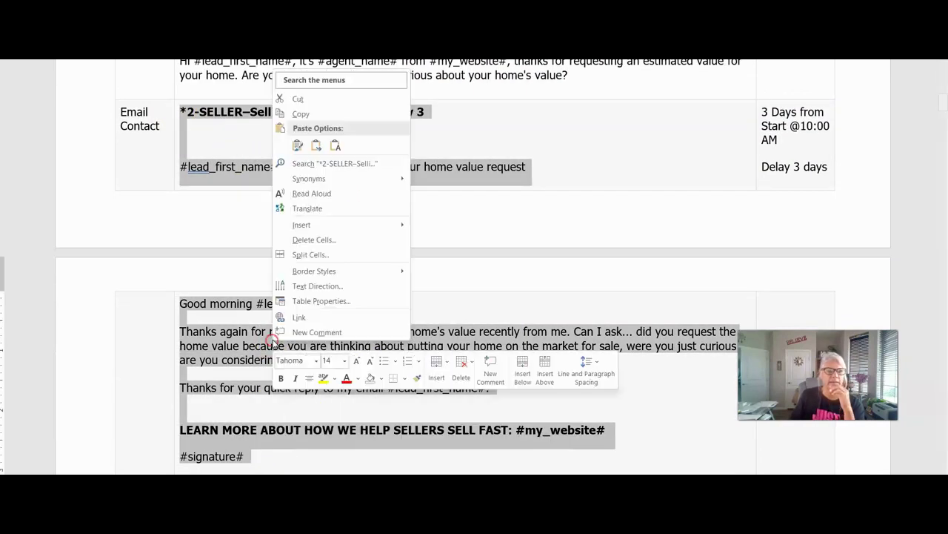
pyautogui.click(310, 113)
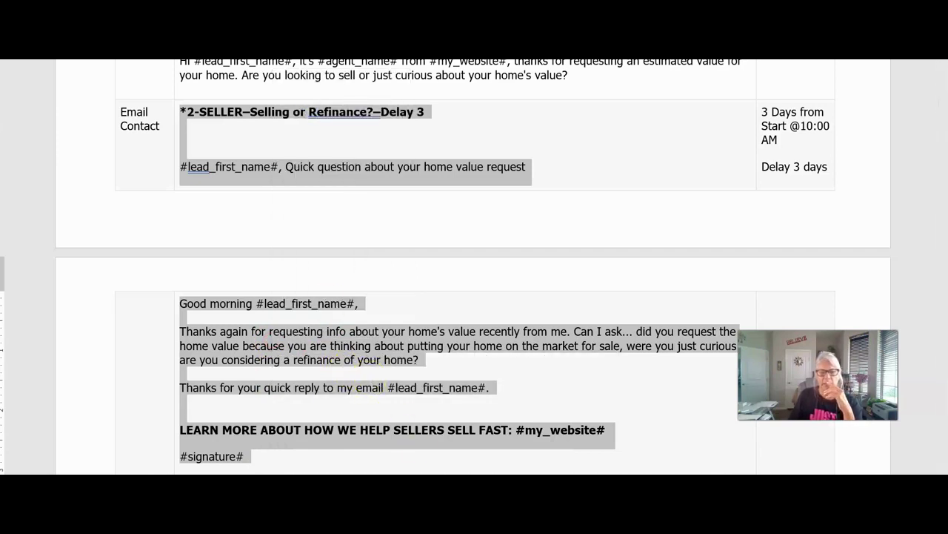
pyautogui.click(592, 461)
# Step: Paste the template text into the body and name the template *2-SELLER–Selling or Refinance?–Delay 3
pyautogui.click(259, 279)
pyautogui.hotkey('ctrl', 'v')
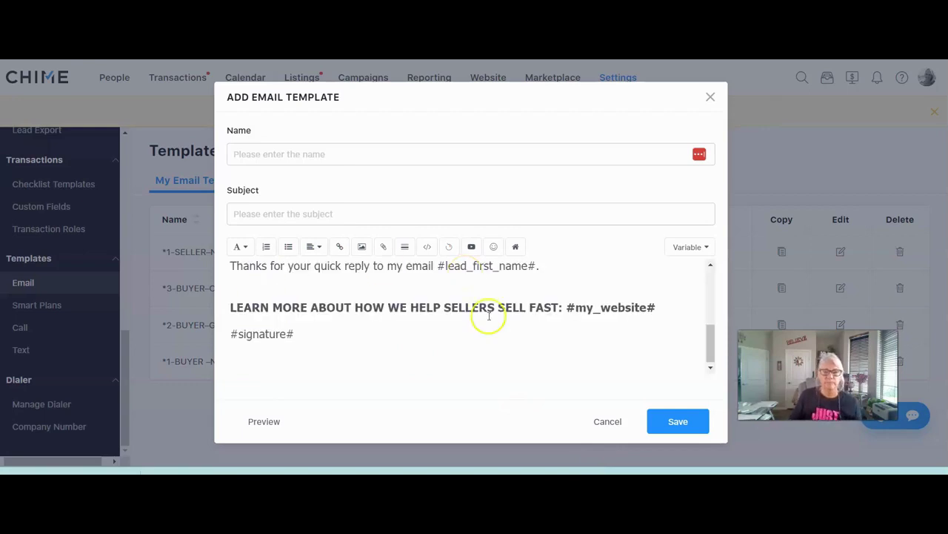
pyautogui.scroll(10, 489, 316)
pyautogui.moveTo(478, 269); pyautogui.dragTo(229, 268)
pyautogui.scroll(3, 326, 148)
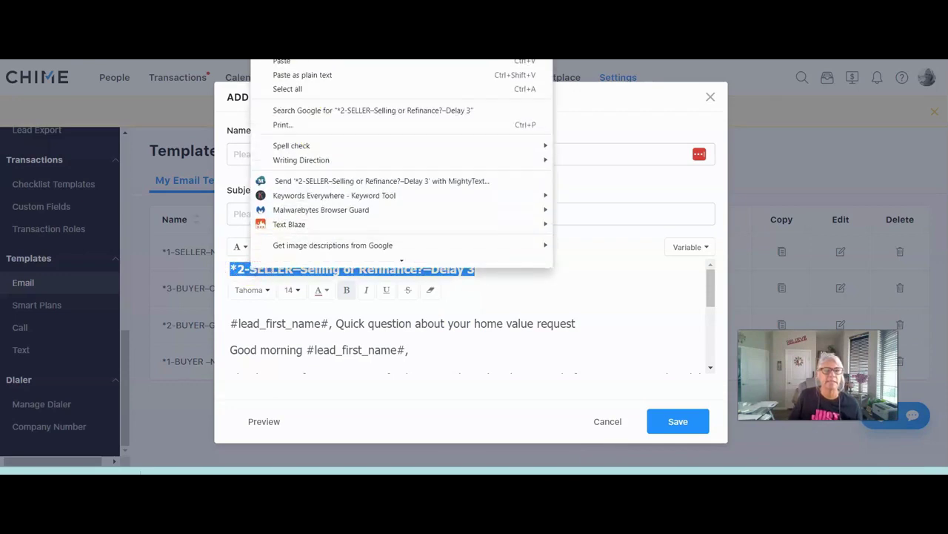
pyautogui.click(298, 86)
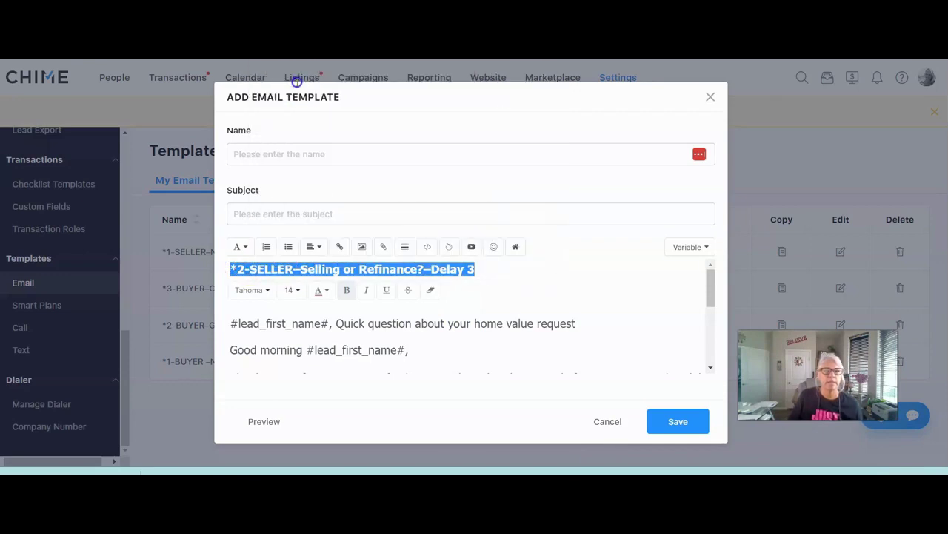
pyautogui.click(271, 153)
pyautogui.hotkey('ctrl', 'v')
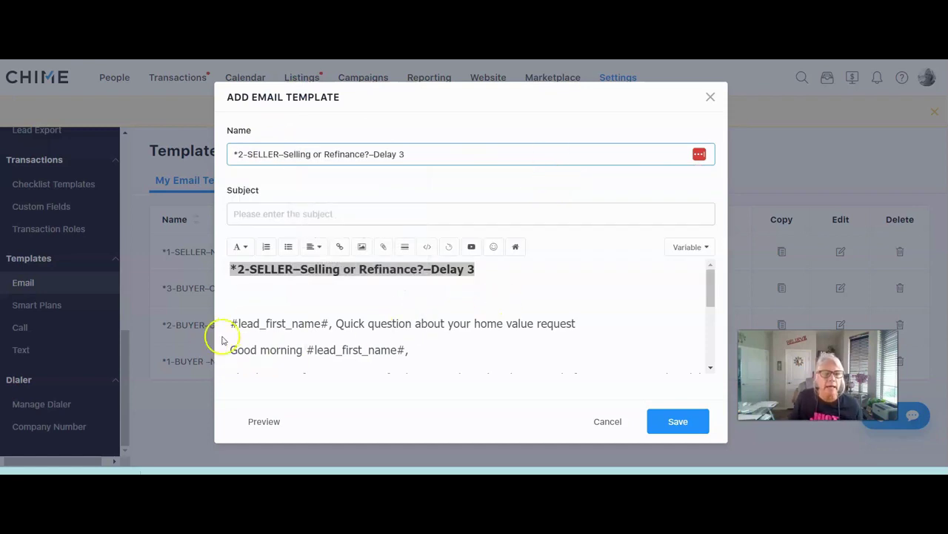
# Step: Move the line '#lead_first_name#, Quick question about your home value request' from the body into Subject
pyautogui.moveTo(230, 323); pyautogui.dragTo(529, 324)
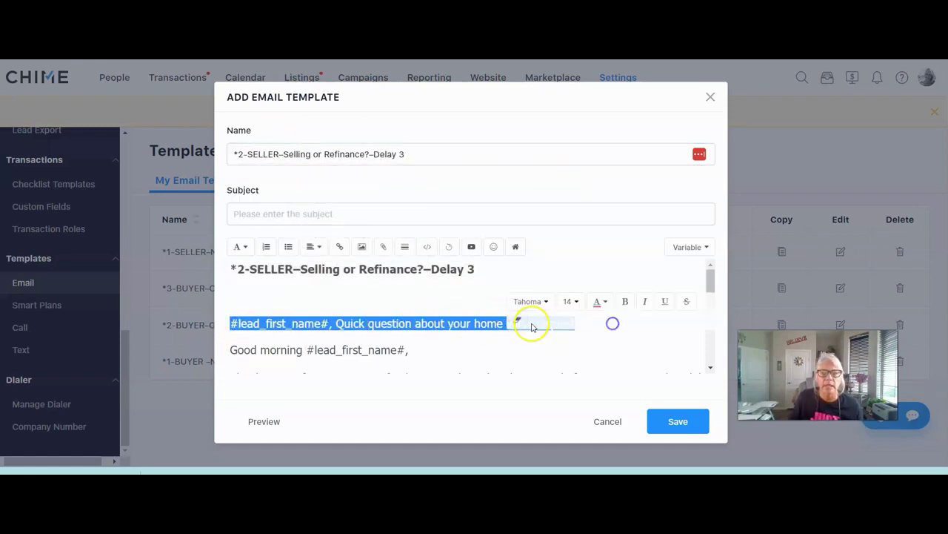
pyautogui.rightClick(472, 315)
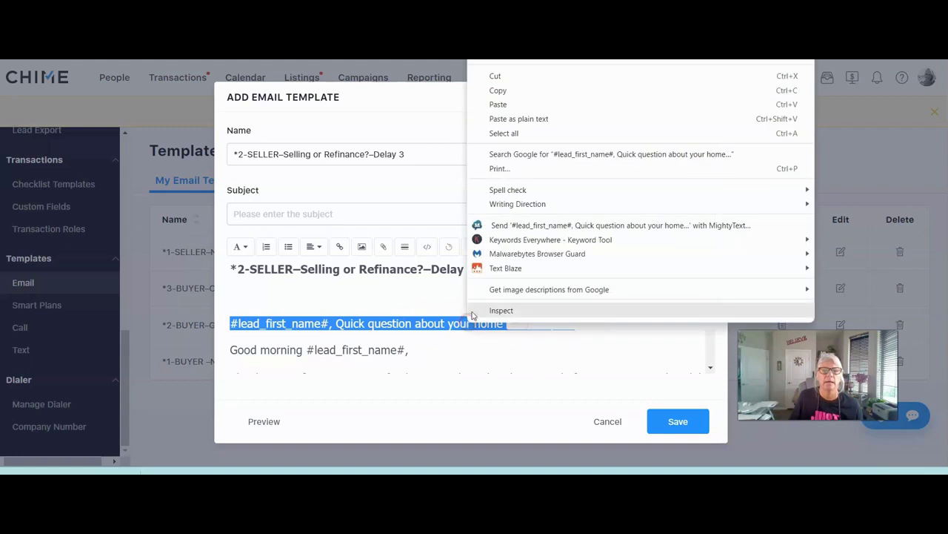
pyautogui.click(494, 75)
pyautogui.click(253, 213)
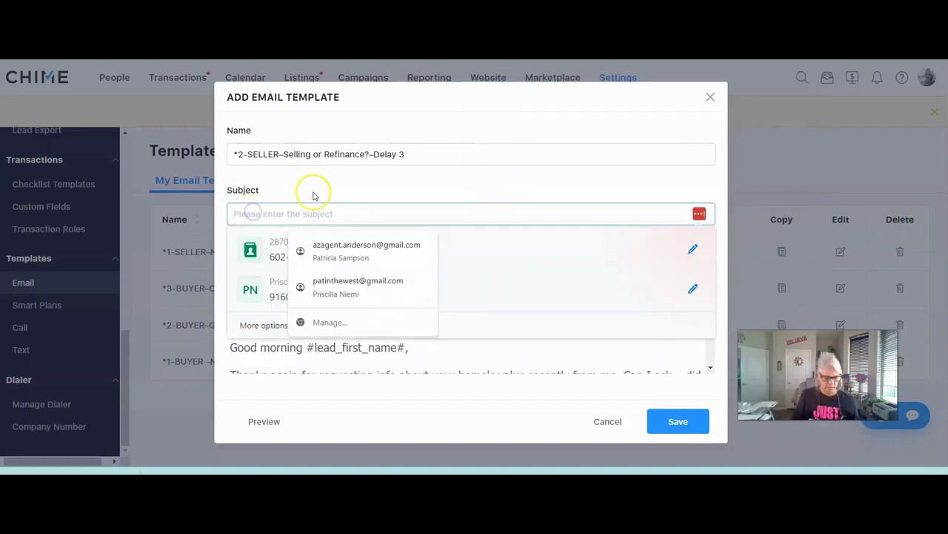
pyautogui.hotkey('ctrl', 'v')
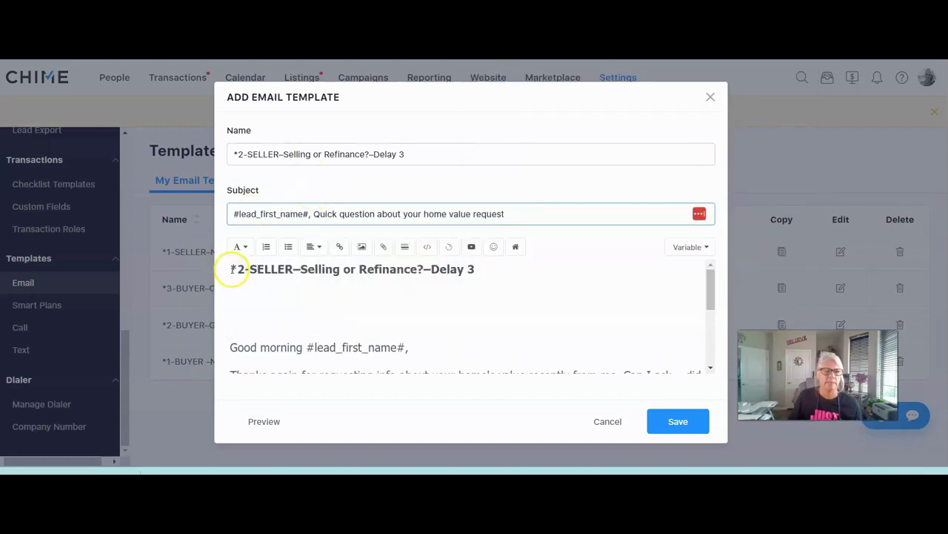
# Step: Delete the leftover title line from the body and add a blank line after #my_website#
pyautogui.moveTo(232, 269); pyautogui.dragTo(344, 295)
pyautogui.press('Delete')
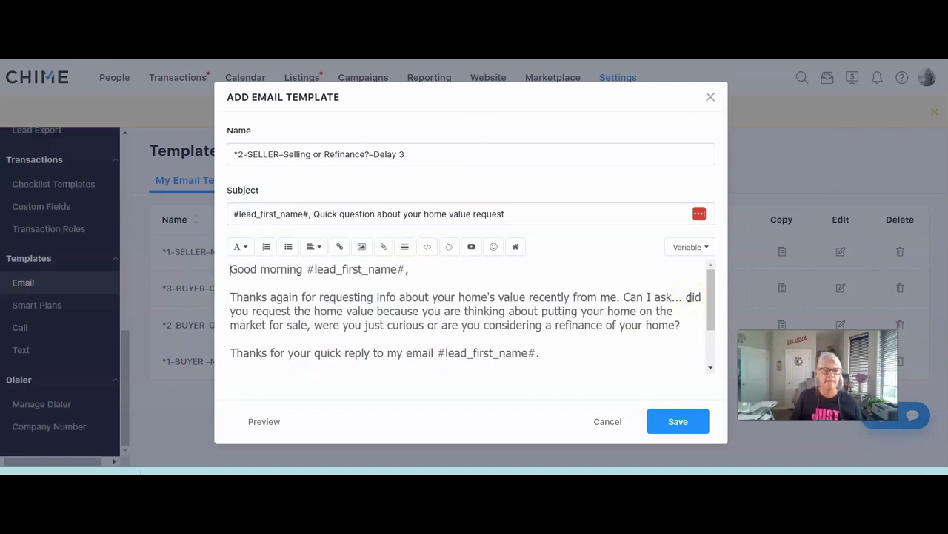
pyautogui.scroll(-2, 430, 346)
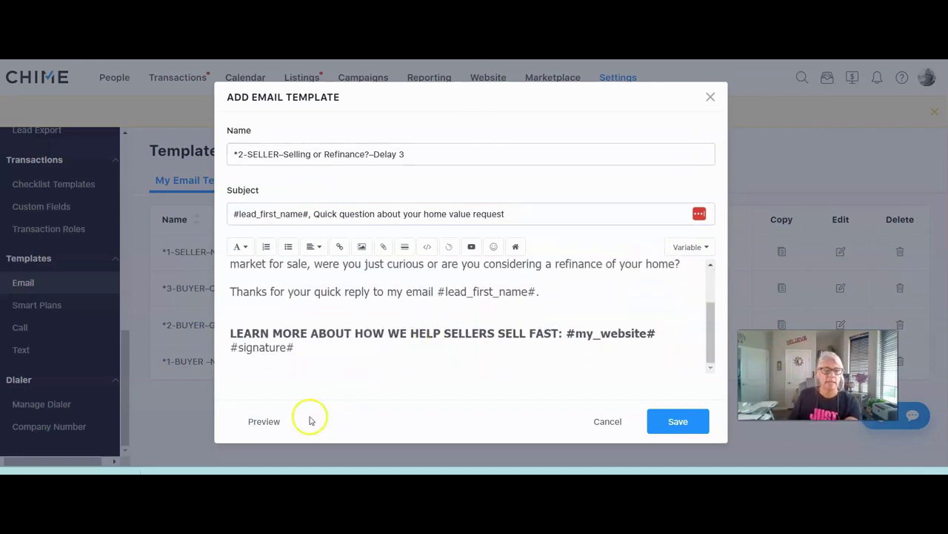
pyautogui.click(665, 336)
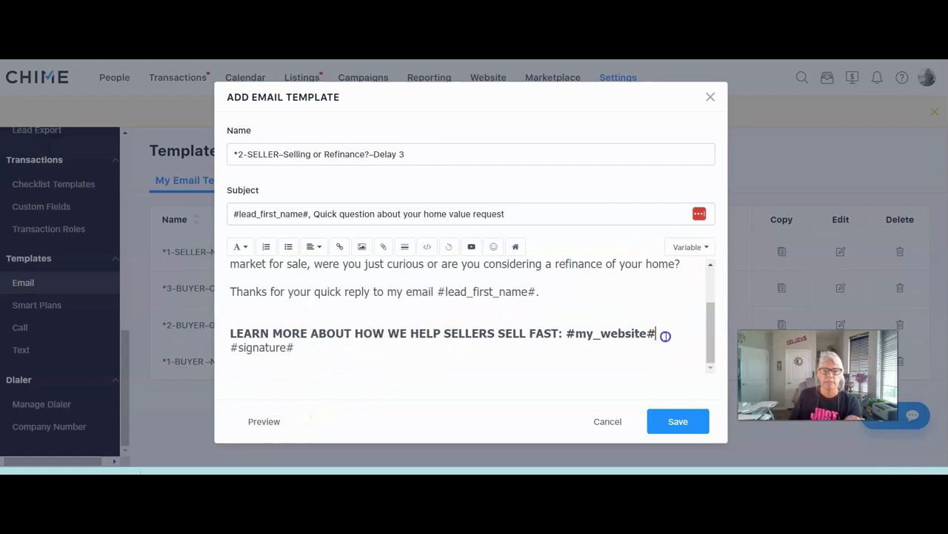
pyautogui.press('Return')
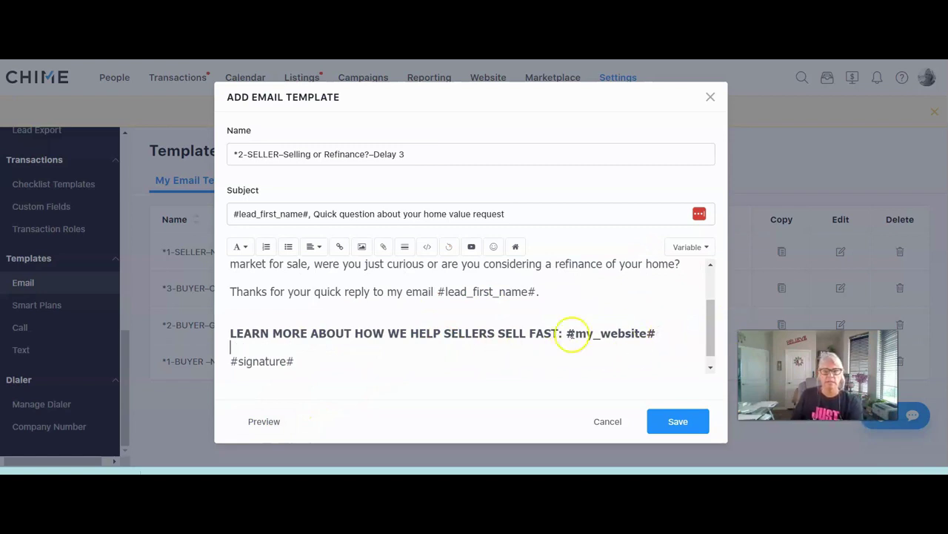
pyautogui.moveTo(567, 334); pyautogui.dragTo(656, 335)
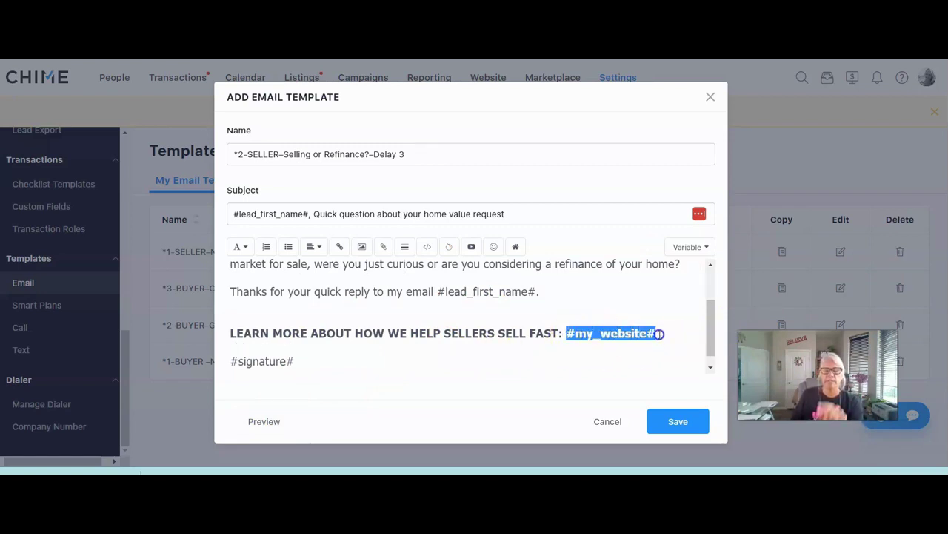
pyautogui.click(625, 353)
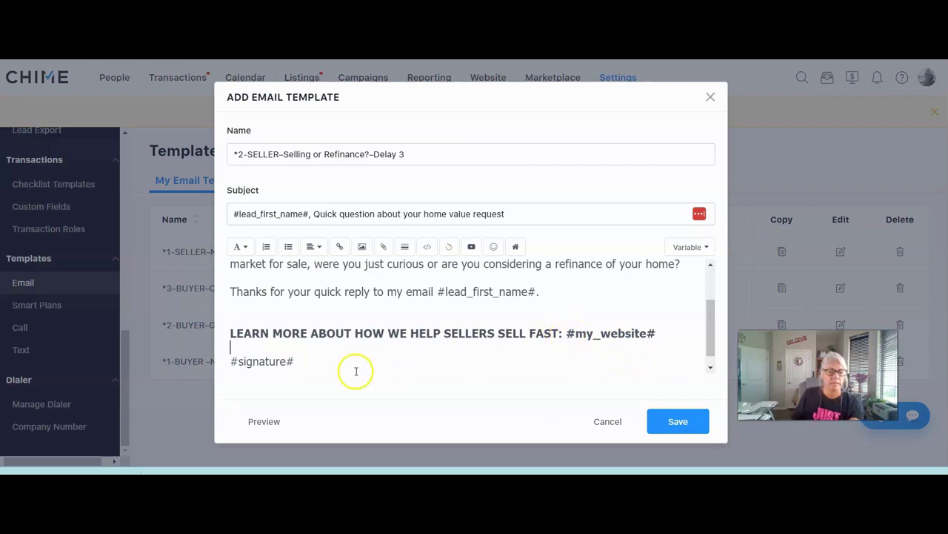
# Step: Save the Delay 3 email template, then open the Text templates page and the Word campaign document
pyautogui.click(666, 419)
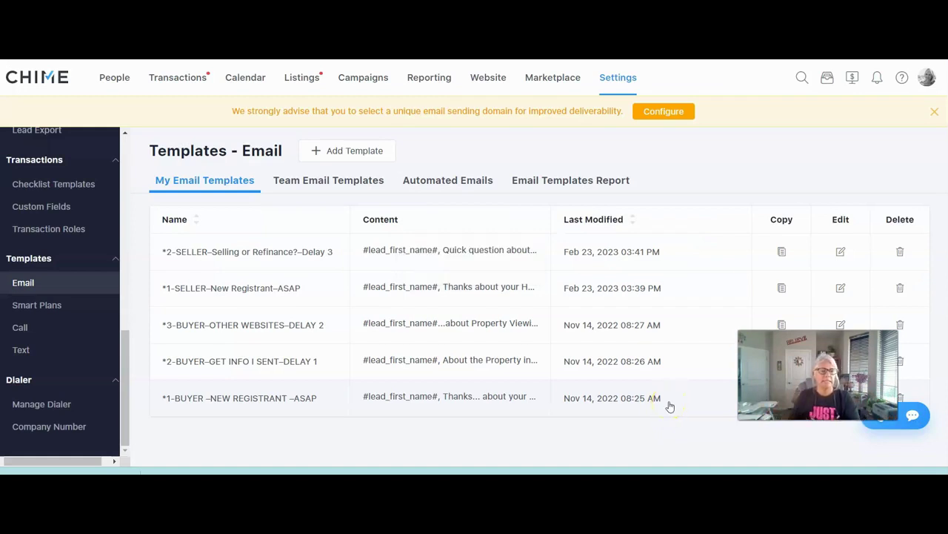
pyautogui.moveTo(572, 473)
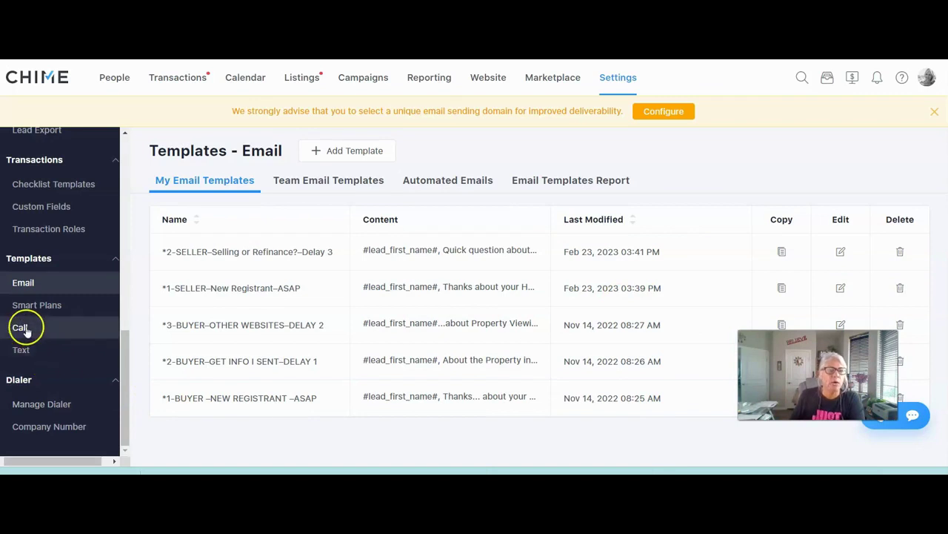
pyautogui.click(26, 351)
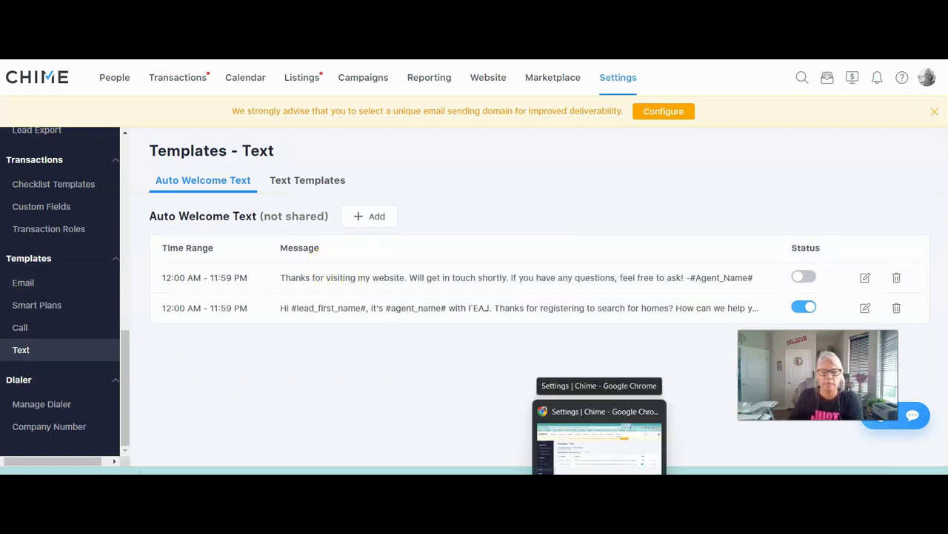
pyautogui.moveTo(572, 485)
pyautogui.click(604, 453)
# Step: Copy the *1–SELLER–Selling or Curious?–ASAP text title and message from Word, then return to Chime
pyautogui.scroll(2, 444, 289)
pyautogui.scroll(3, 440, 306)
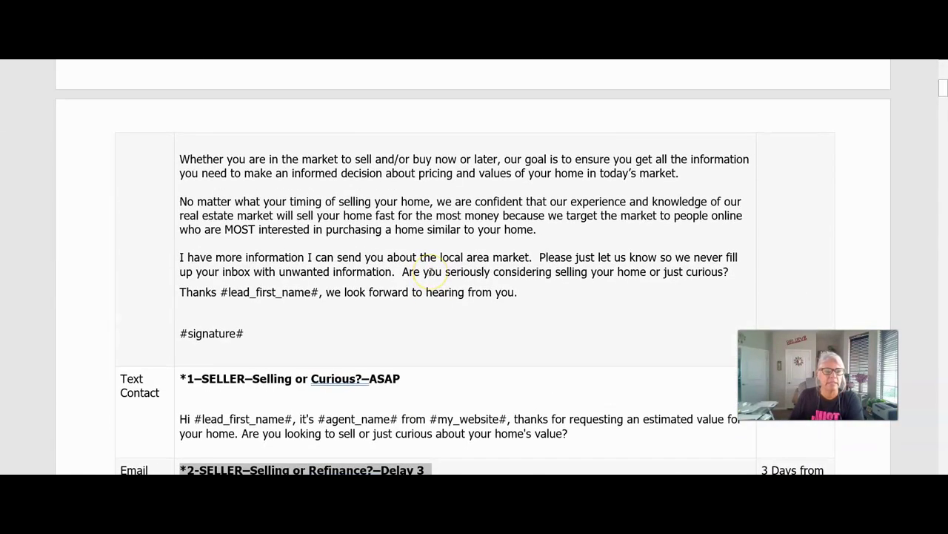
pyautogui.scroll(-1, 430, 271)
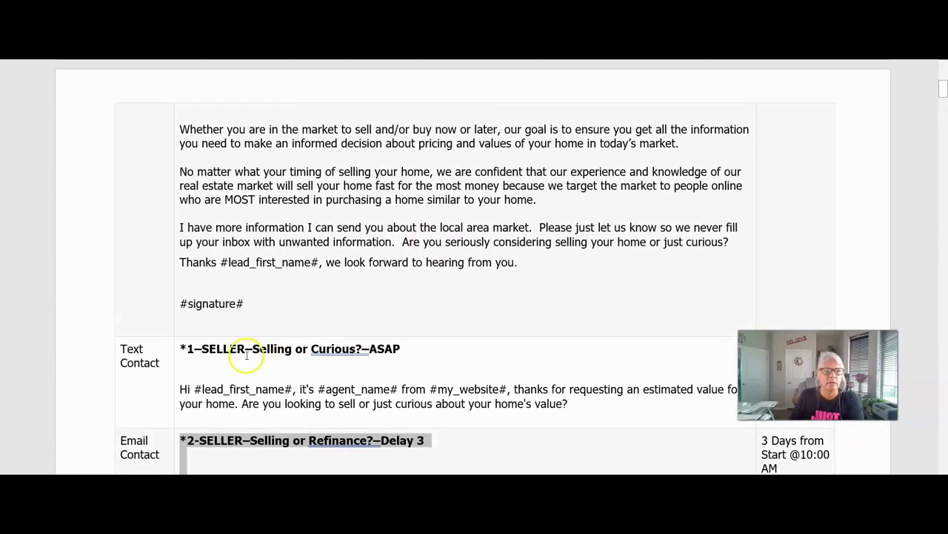
pyautogui.moveTo(179, 349); pyautogui.dragTo(610, 398)
pyautogui.rightClick(517, 400)
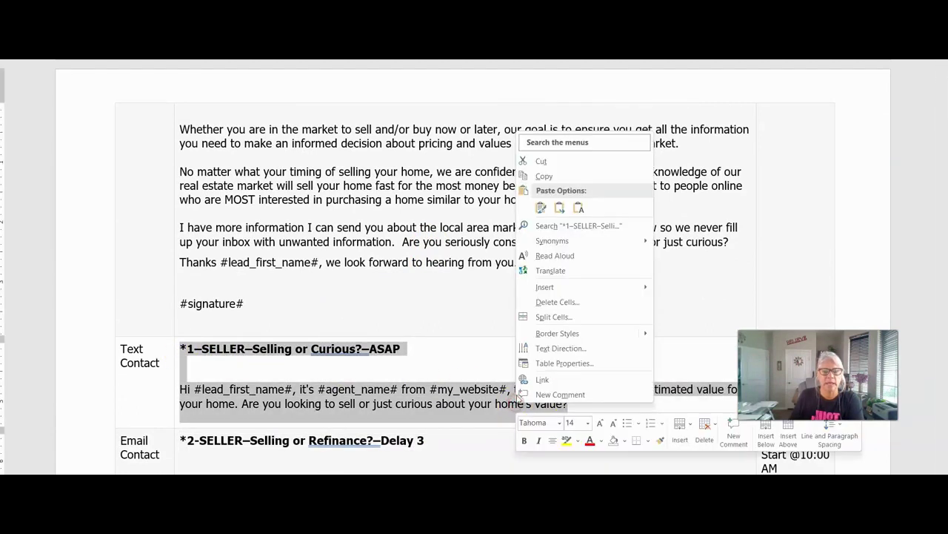
pyautogui.click(545, 176)
pyautogui.moveTo(600, 478)
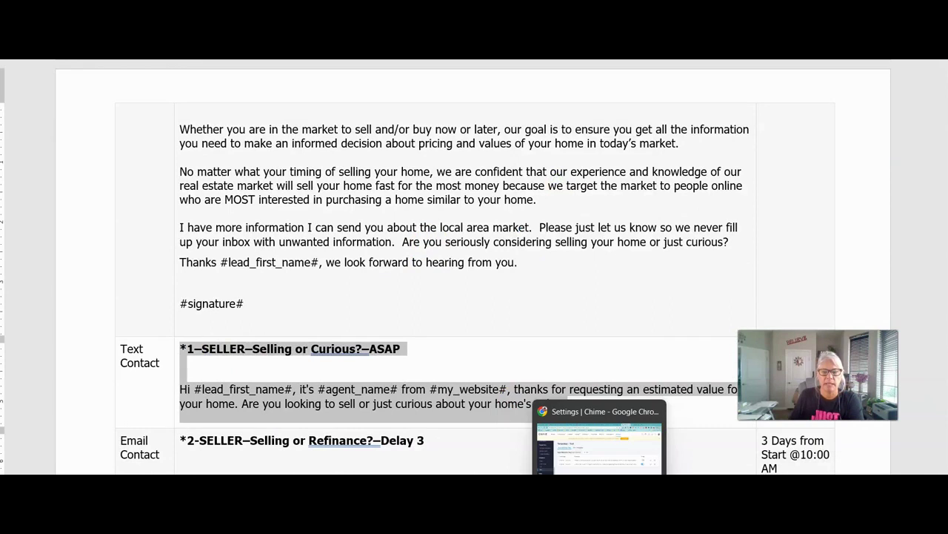
pyautogui.click(600, 445)
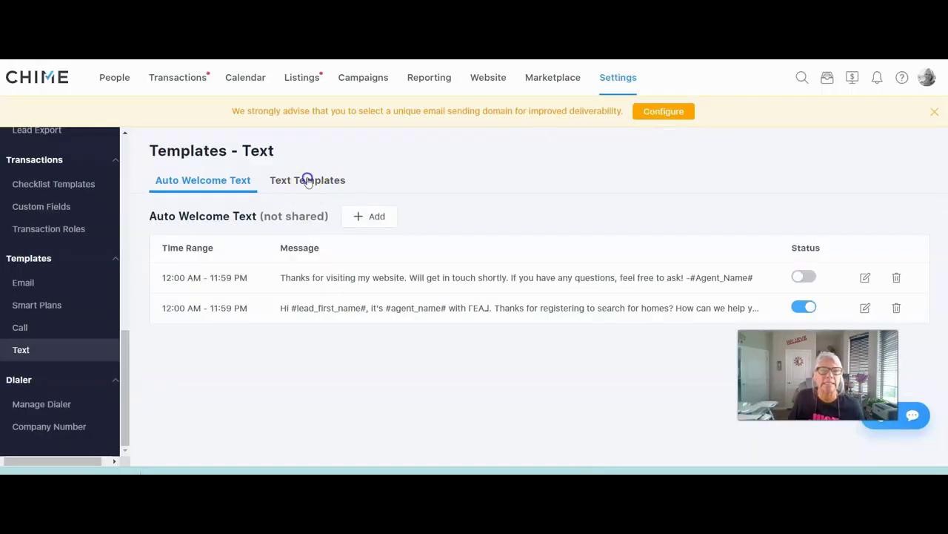
# Step: Start a new text template and paste the copied title and message into its body
pyautogui.click(307, 180)
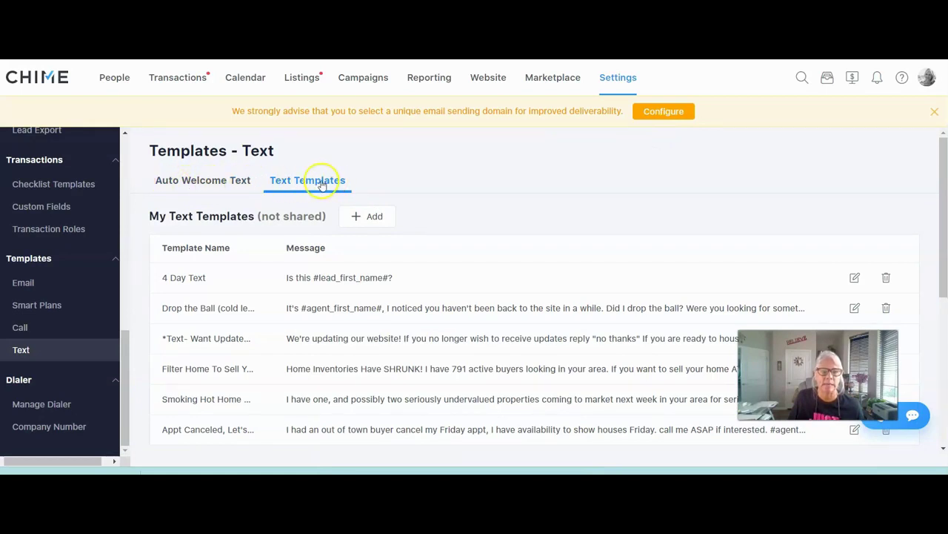
pyautogui.click(372, 216)
pyautogui.click(318, 179)
pyautogui.click(315, 236)
pyautogui.hotkey('ctrl', 'v')
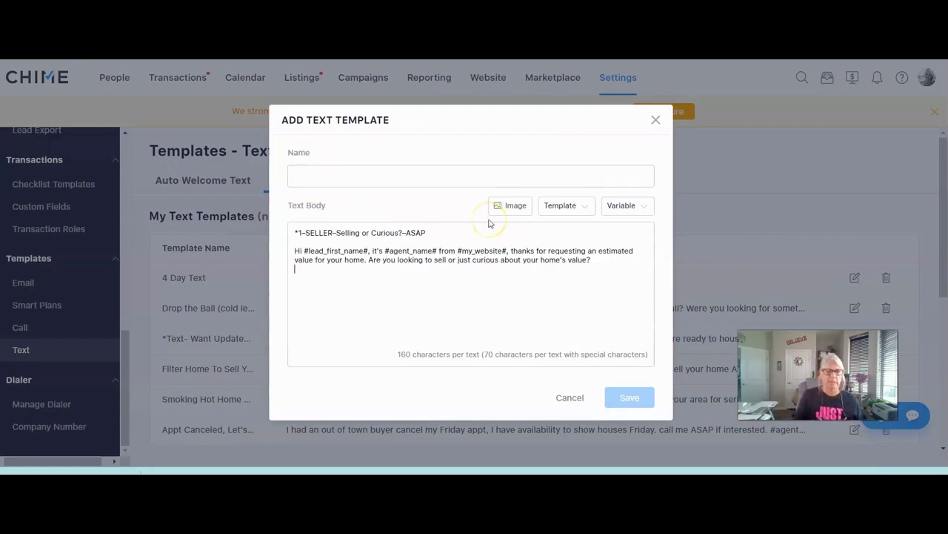
# Step: Cut the title line from the body into Name as *1–SELLER–Selling or Curious?–ASAP
pyautogui.moveTo(286, 242); pyautogui.dragTo(442, 222)
pyautogui.click(294, 232)
pyautogui.rightClick(394, 234)
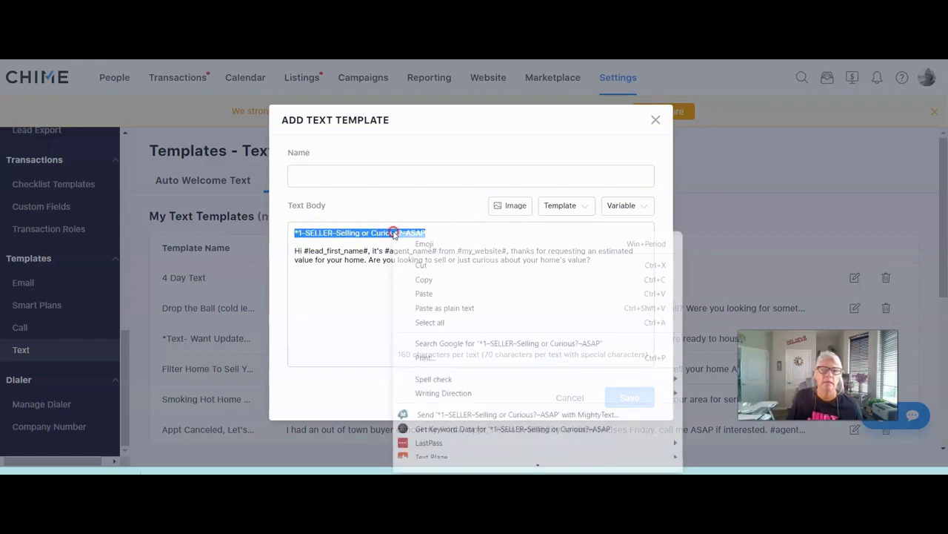
pyautogui.click(428, 265)
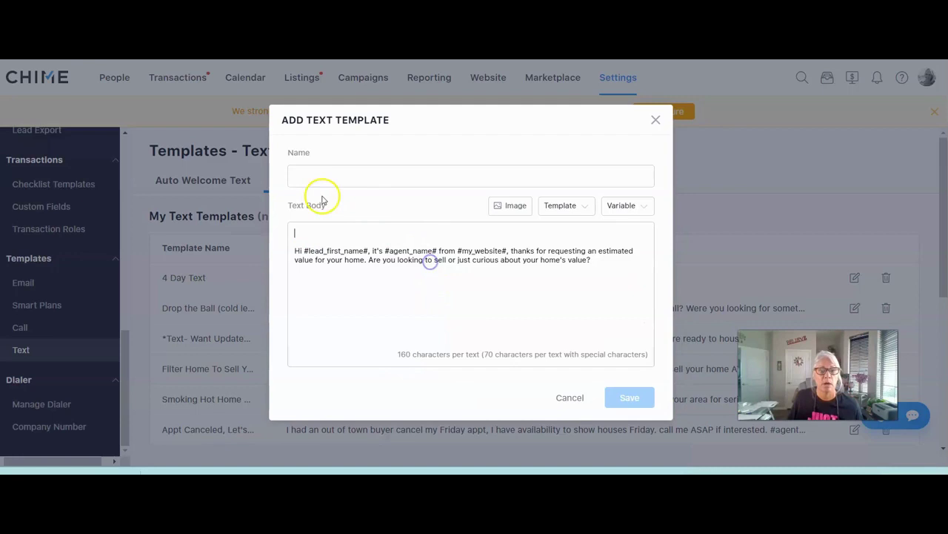
pyautogui.click(311, 173)
pyautogui.hotkey('ctrl', 'v')
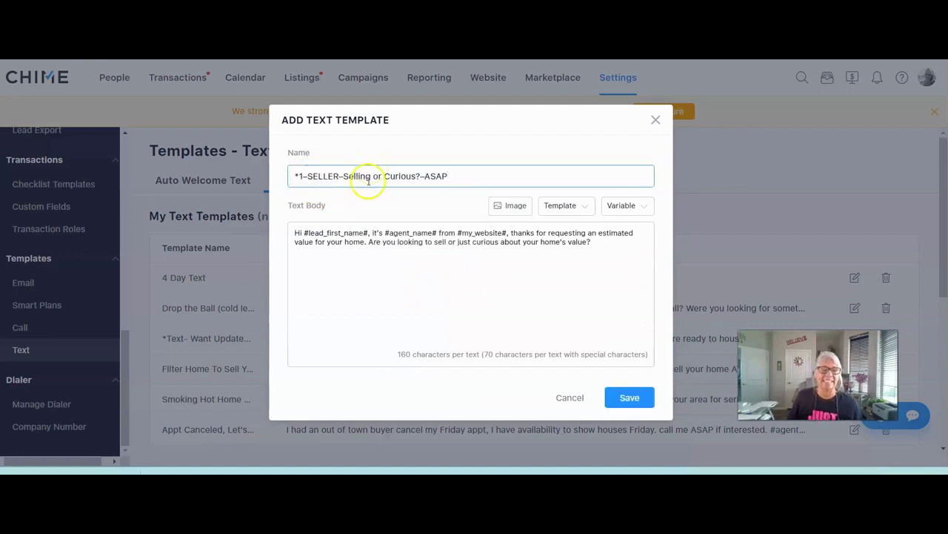
pyautogui.click(616, 244)
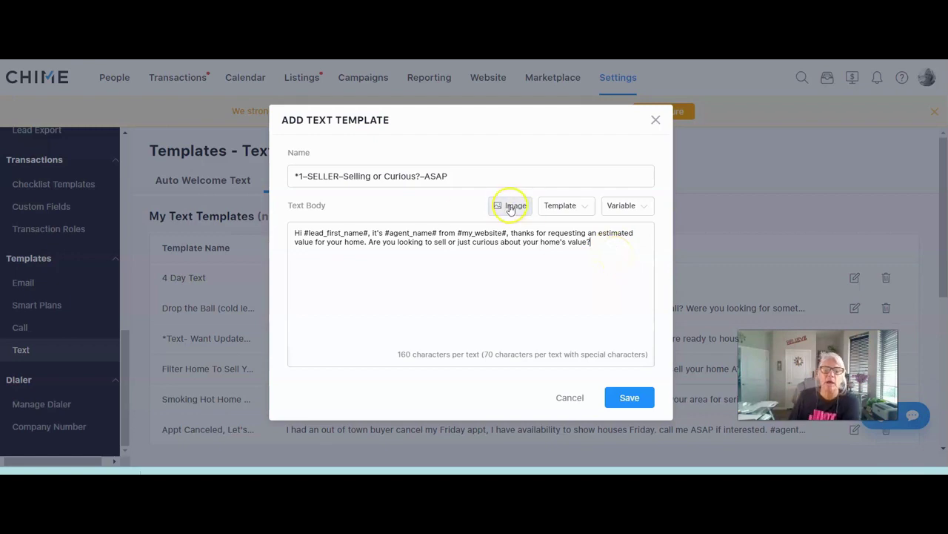
pyautogui.click(570, 212)
pyautogui.click(364, 280)
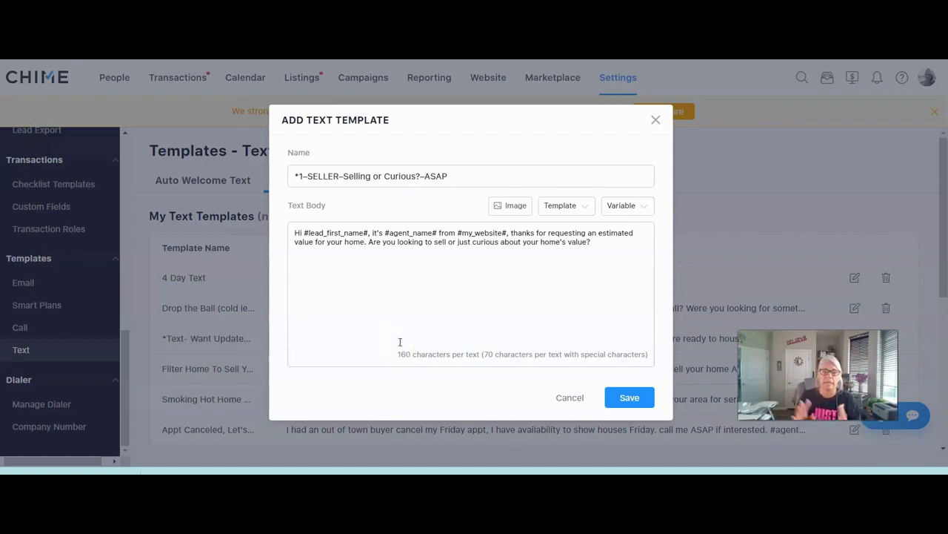
# Step: Save the *1-SELLER–Selling or Curious?–ASAP text template and check its row in My Text Templates
pyautogui.click(630, 397)
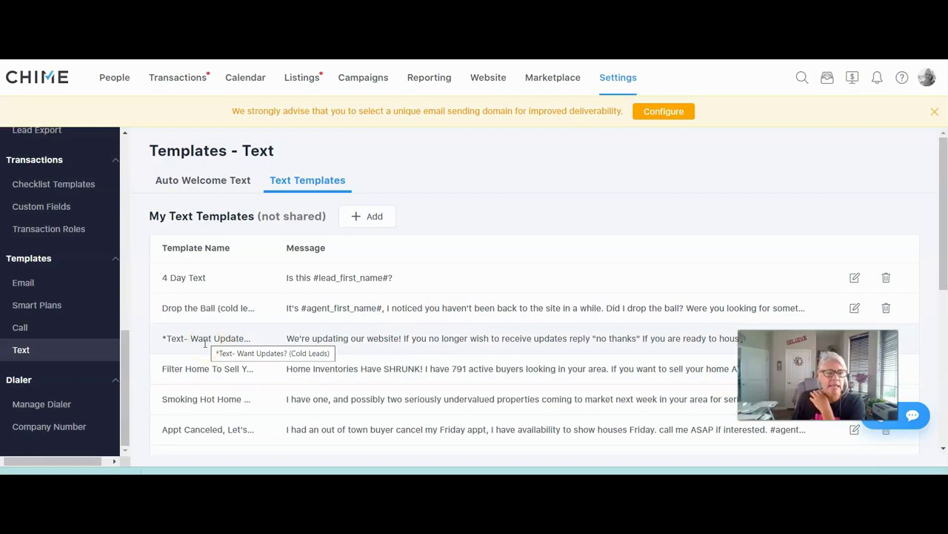
pyautogui.scroll(-2, 205, 344)
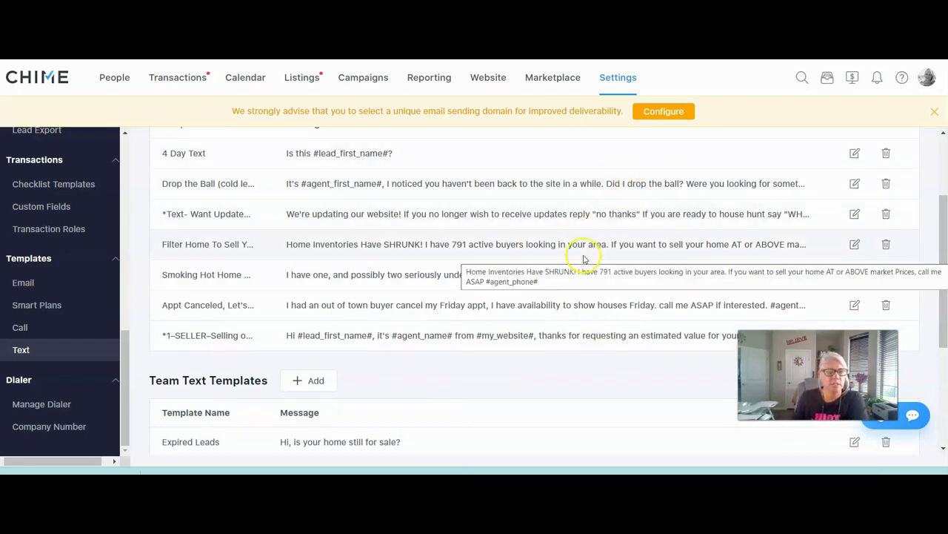
pyautogui.scroll(3, 593, 245)
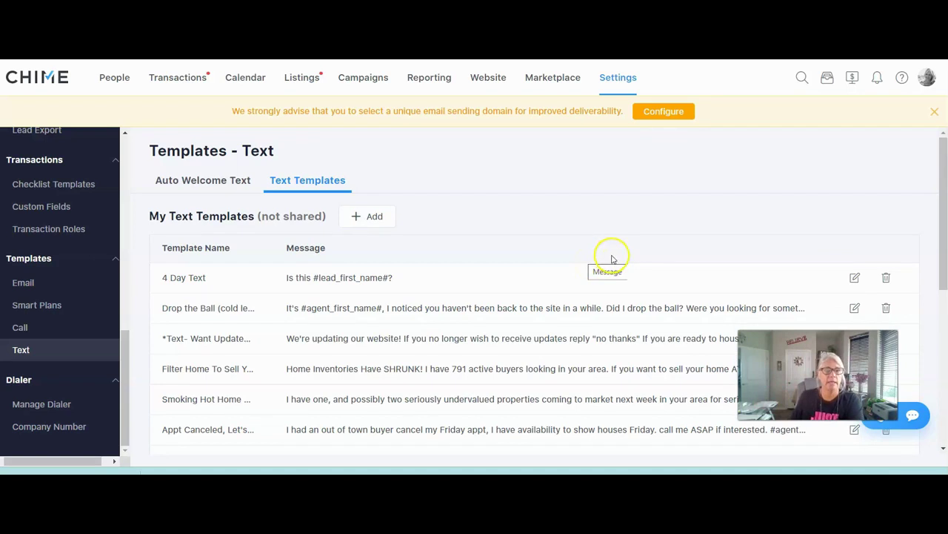
# Step: Go from Campaigns to Settings and open Smart Plans under Templates
pyautogui.click(363, 83)
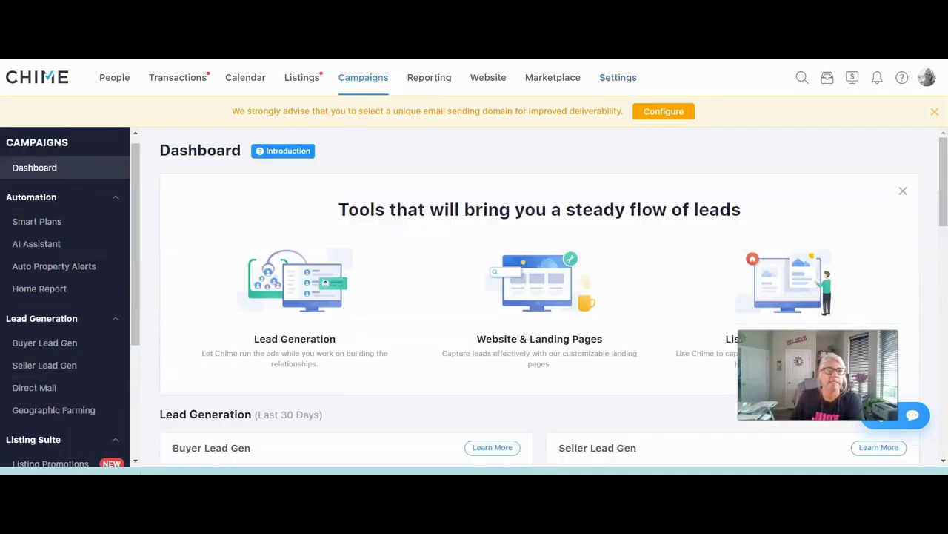
pyautogui.click(619, 79)
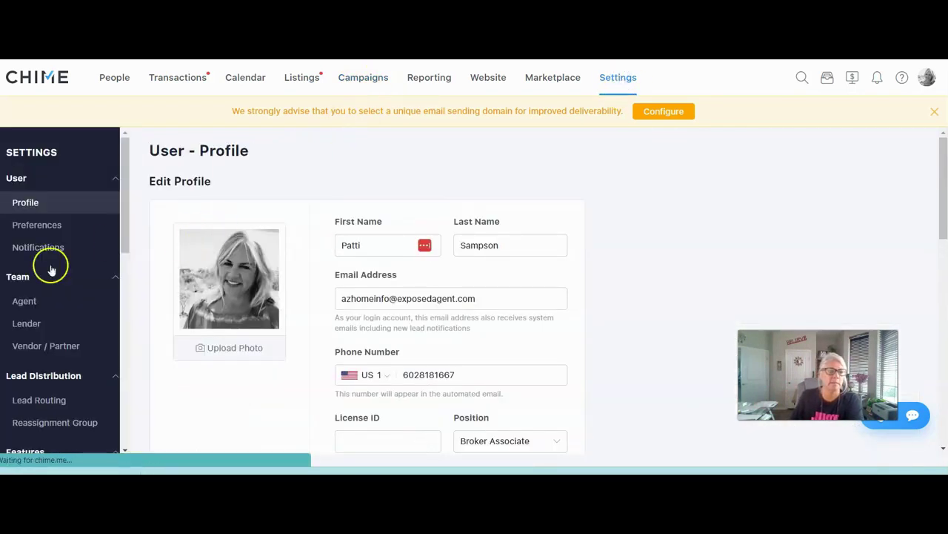
pyautogui.scroll(-3, 67, 380)
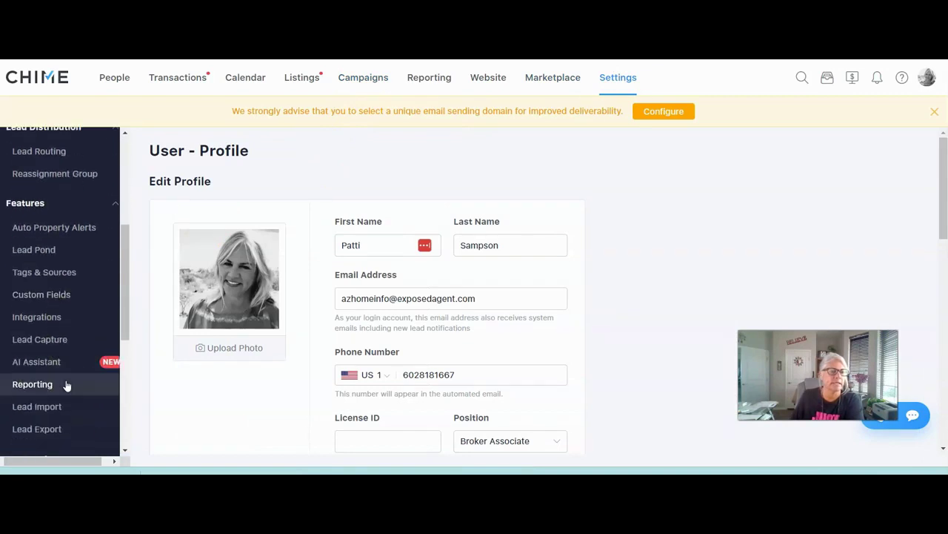
pyautogui.scroll(-3, 66, 384)
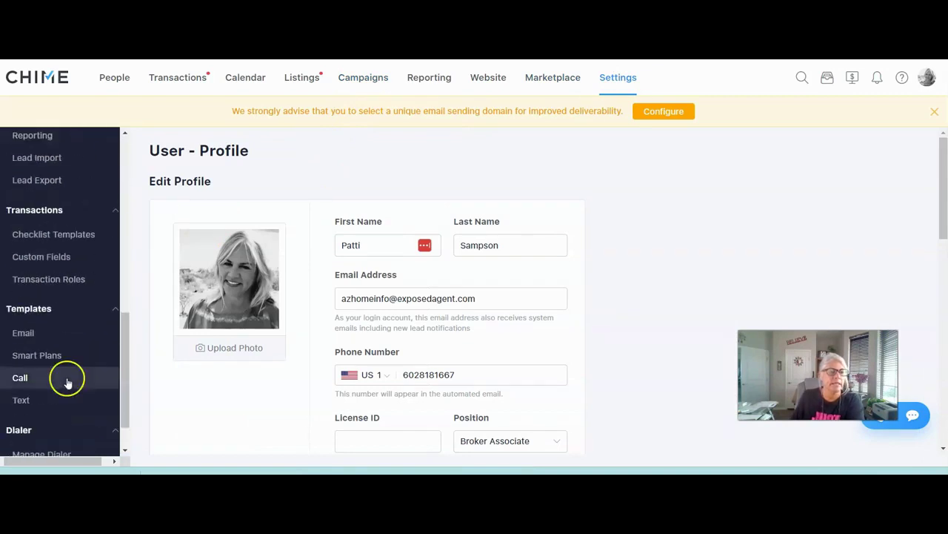
pyautogui.click(38, 357)
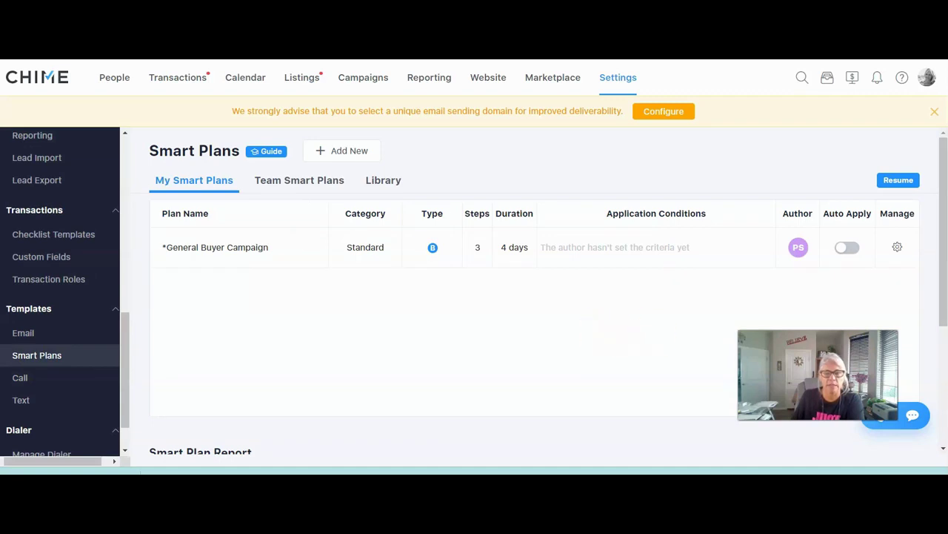
# Step: Add a new smart plan and browse the Standard and recurring plan category cards
pyautogui.click(349, 152)
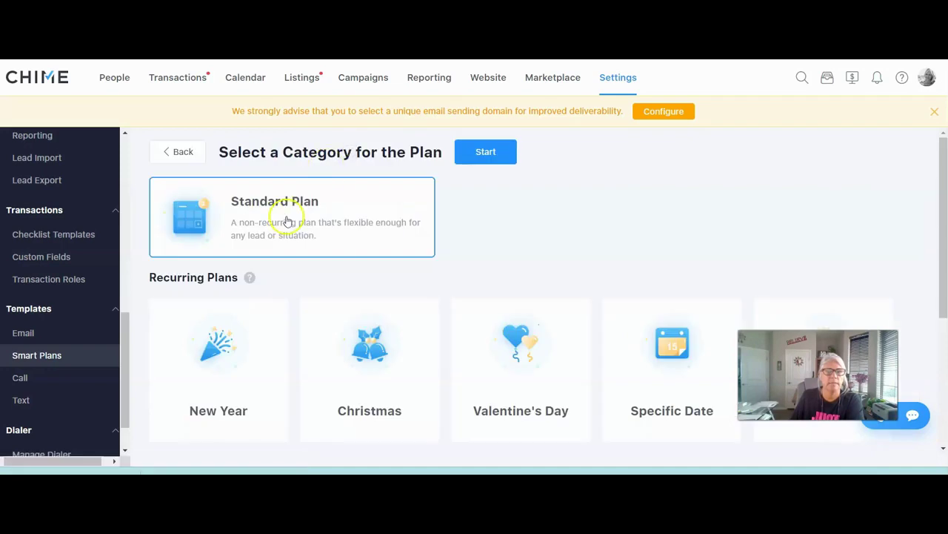
pyautogui.scroll(-1, 598, 222)
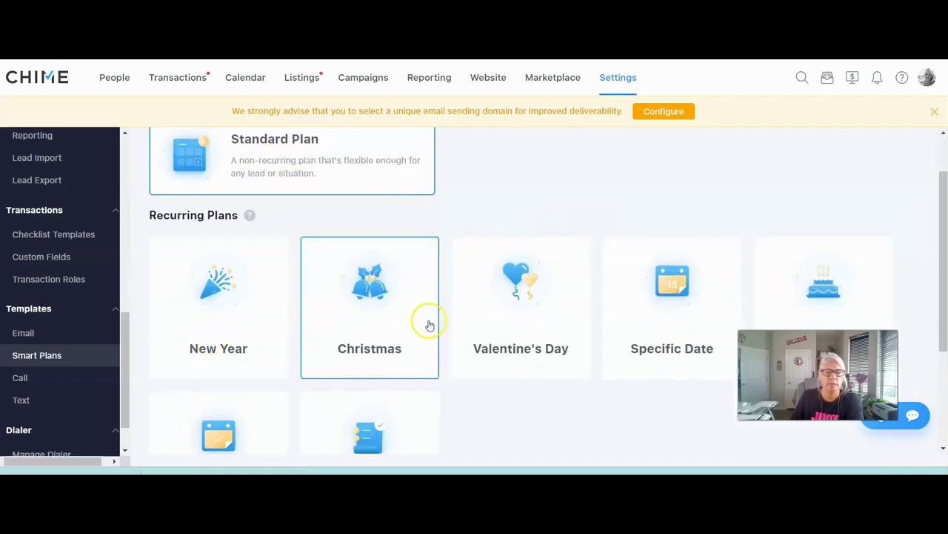
pyautogui.scroll(-1, 648, 303)
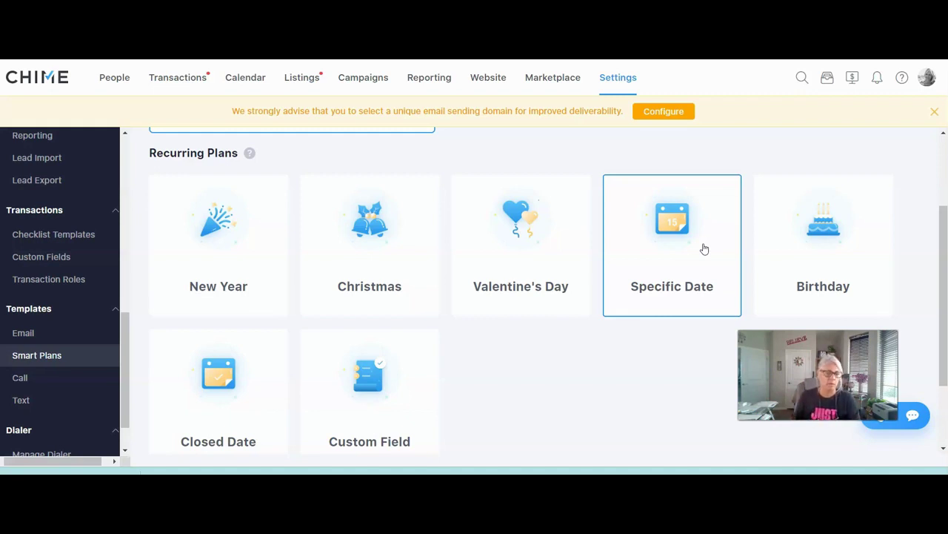
pyautogui.scroll(2, 574, 404)
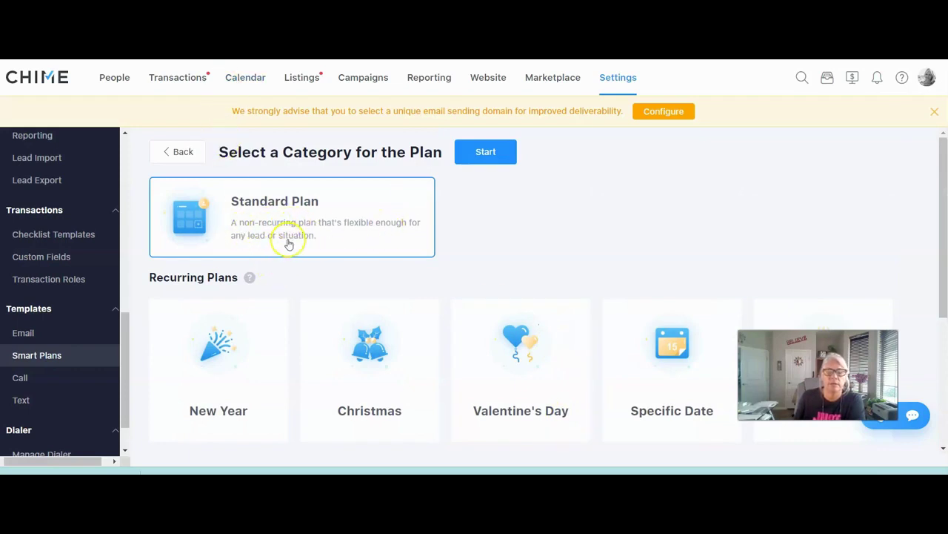
# Step: Choose Standard Plan and enter the plan name '* SELLER - GENERAL NEW LEAD CAMPAIGN'
pyautogui.click(486, 152)
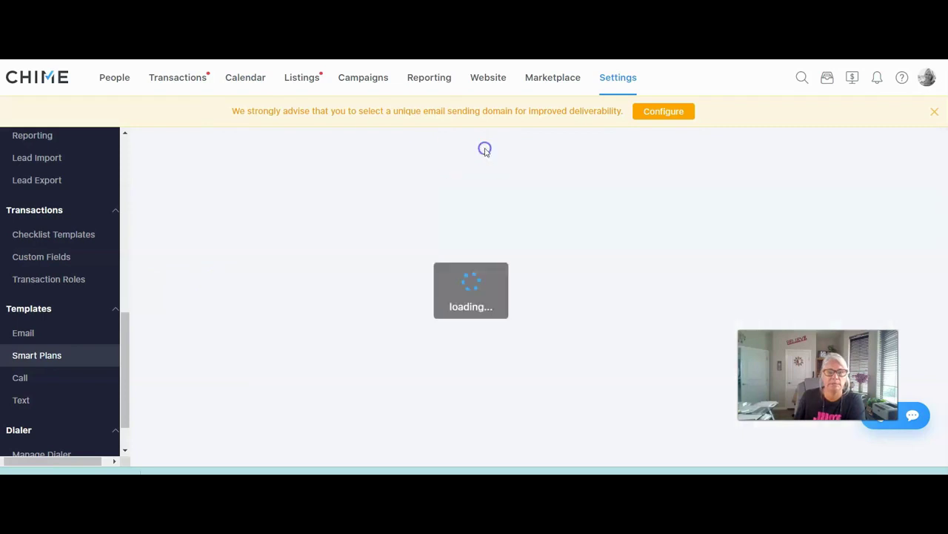
pyautogui.click(249, 216)
pyautogui.write("' SEL")
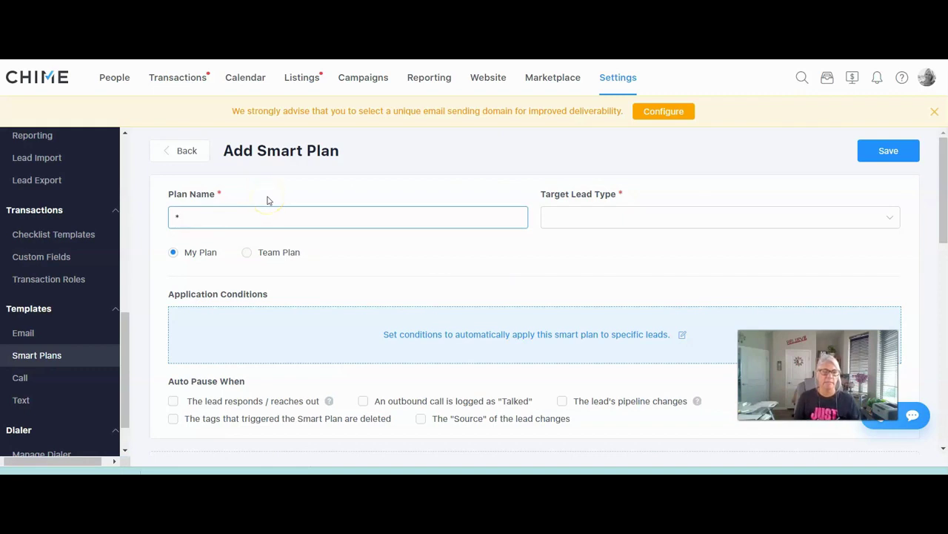
pyautogui.write('LER - GE')
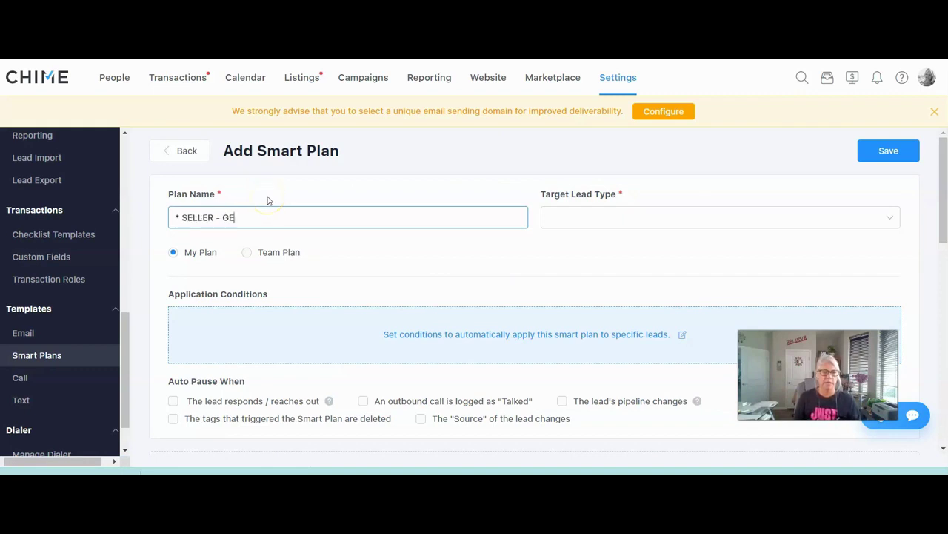
pyautogui.write('NERAL NEW LEAD CAMPAIGN')
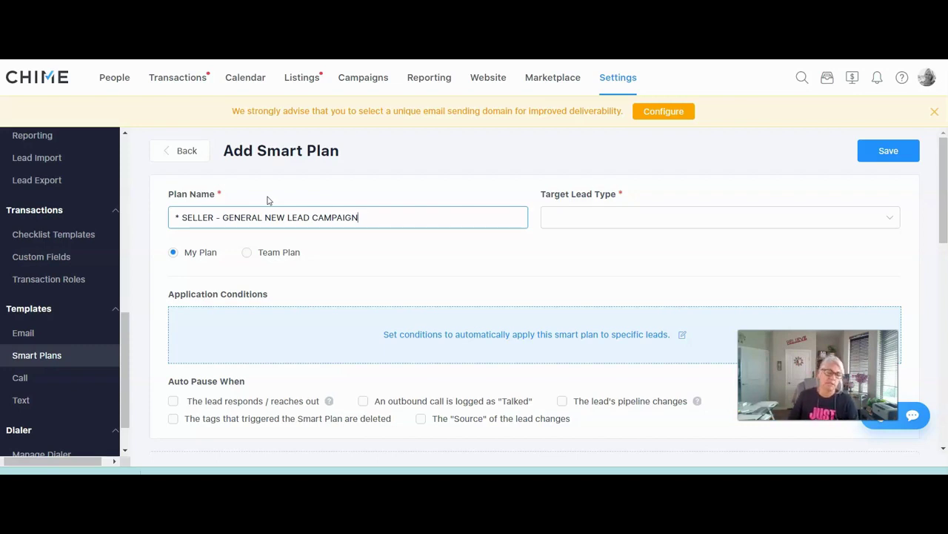
# Step: Set Target Lead Type to Seller and keep the My Plan option selected
pyautogui.click(583, 219)
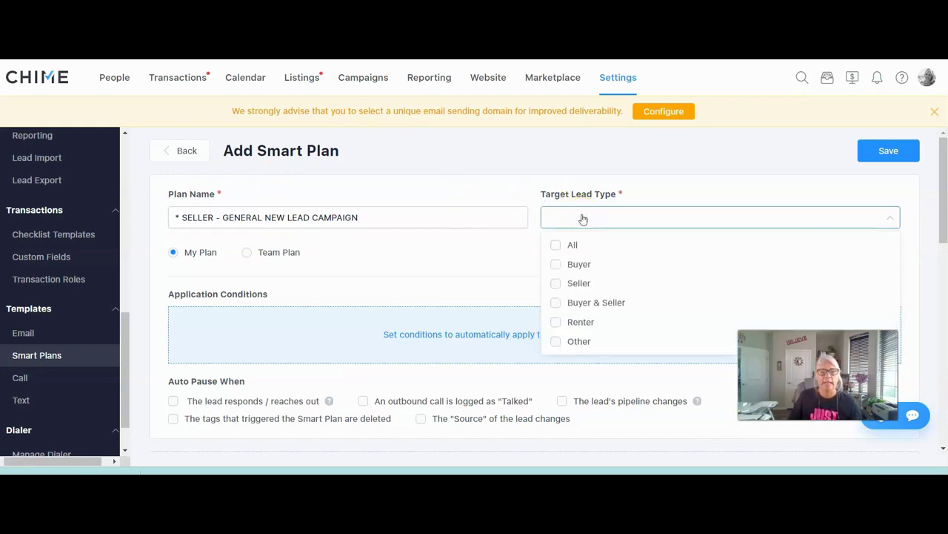
pyautogui.click(556, 284)
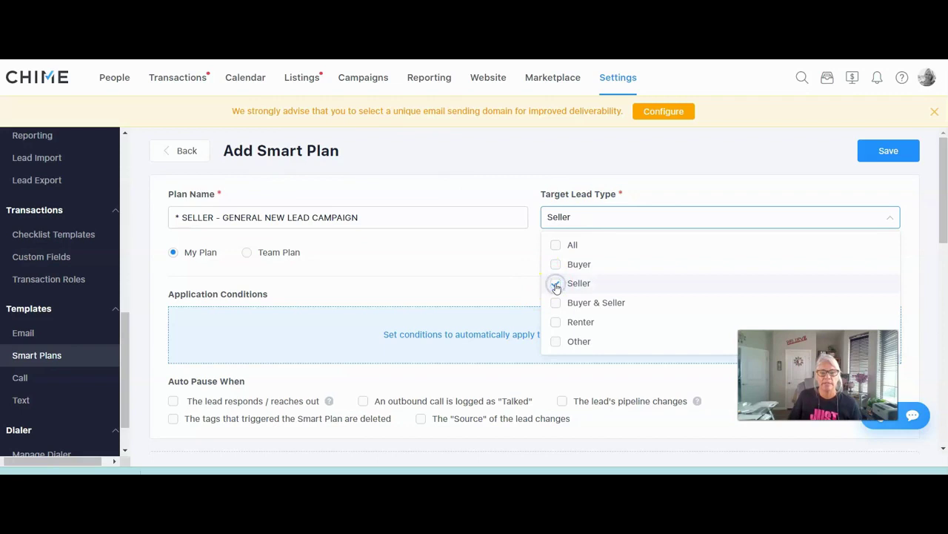
pyautogui.click(462, 280)
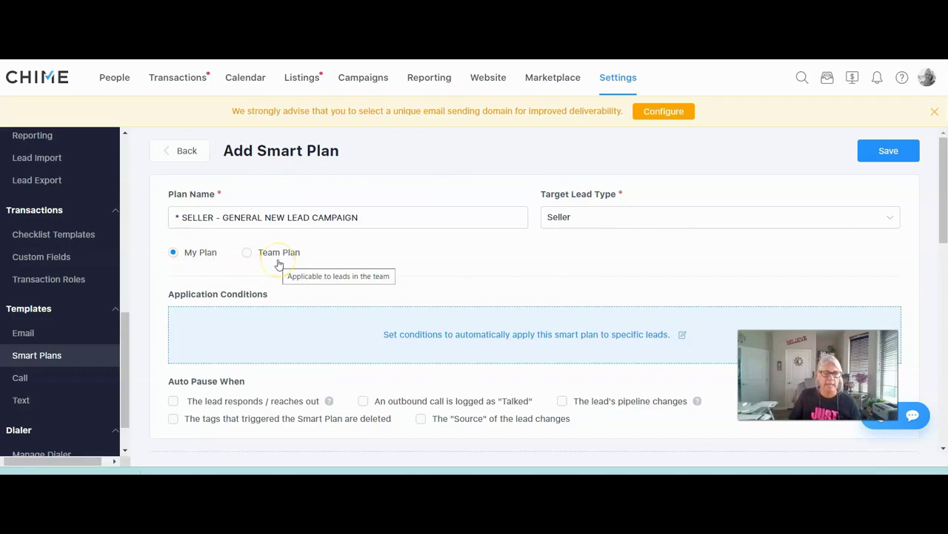
pyautogui.click(196, 264)
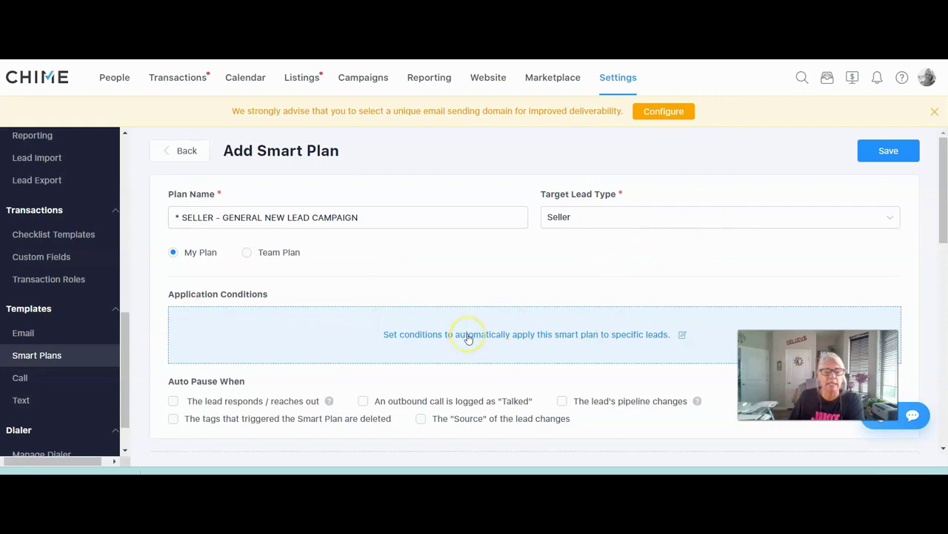
pyautogui.scroll(-1, 468, 338)
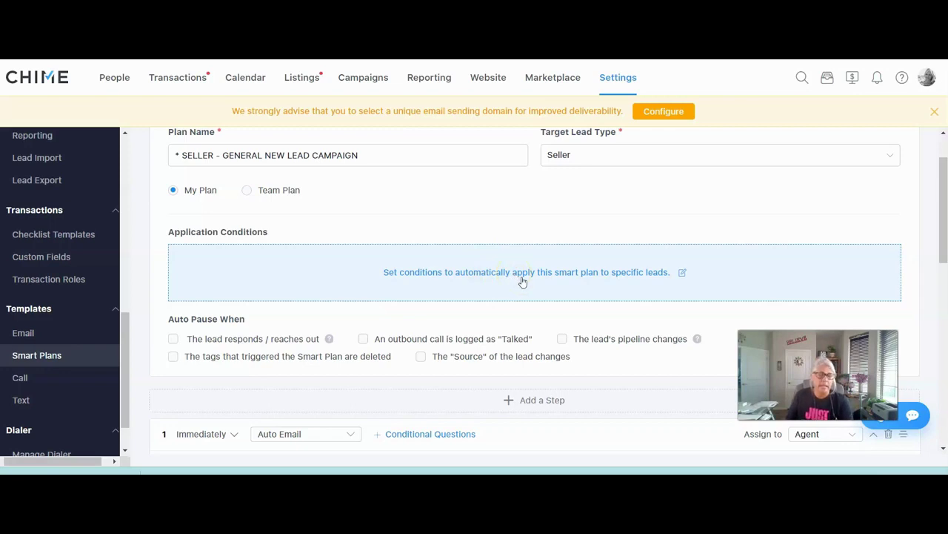
pyautogui.scroll(-3, 522, 281)
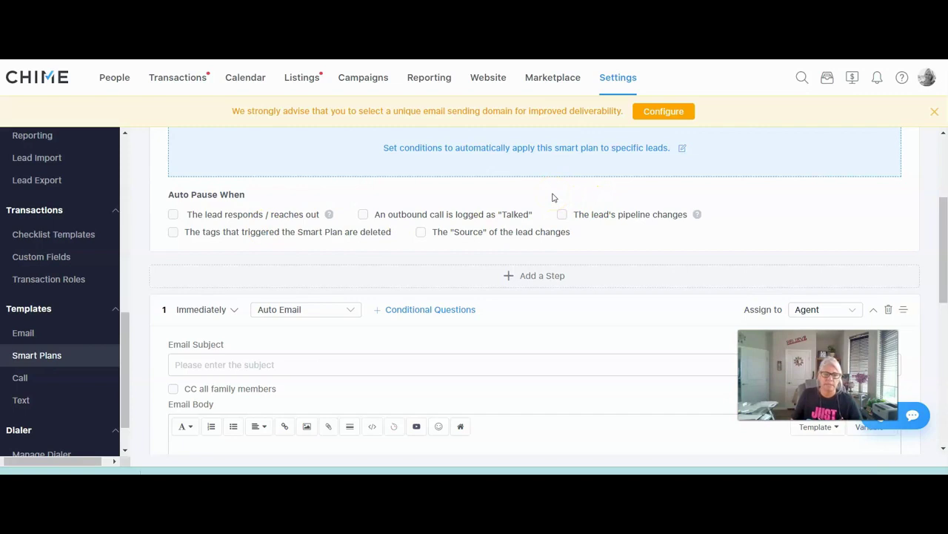
# Step: Check 'The lead's pipeline changes' and 'The tags that triggered the Smart Plan are deleted' under Auto Pause When
pyautogui.click(561, 214)
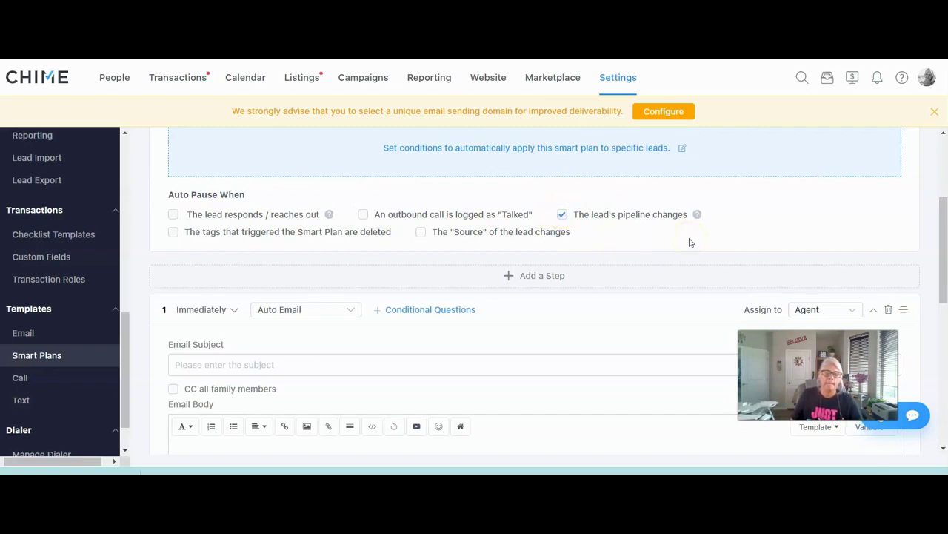
pyautogui.click(174, 234)
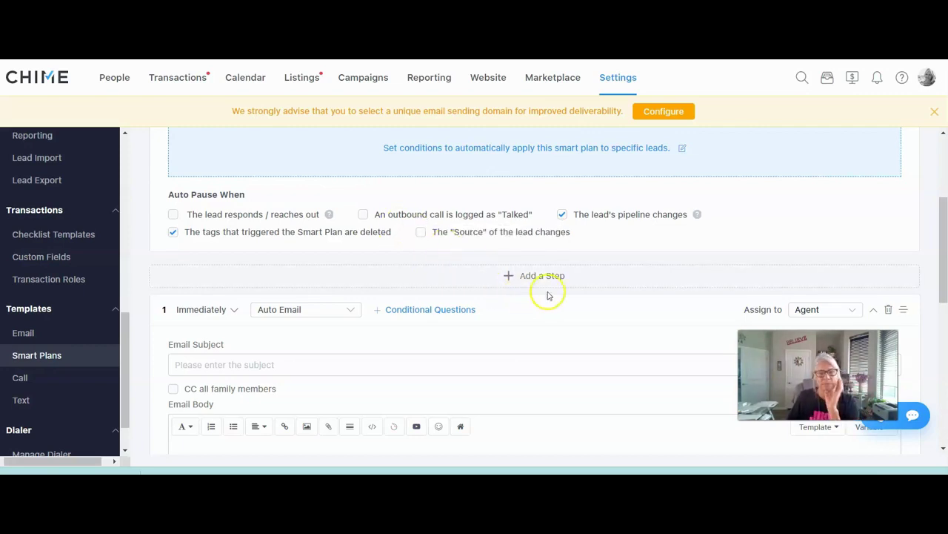
pyautogui.scroll(-1, 646, 353)
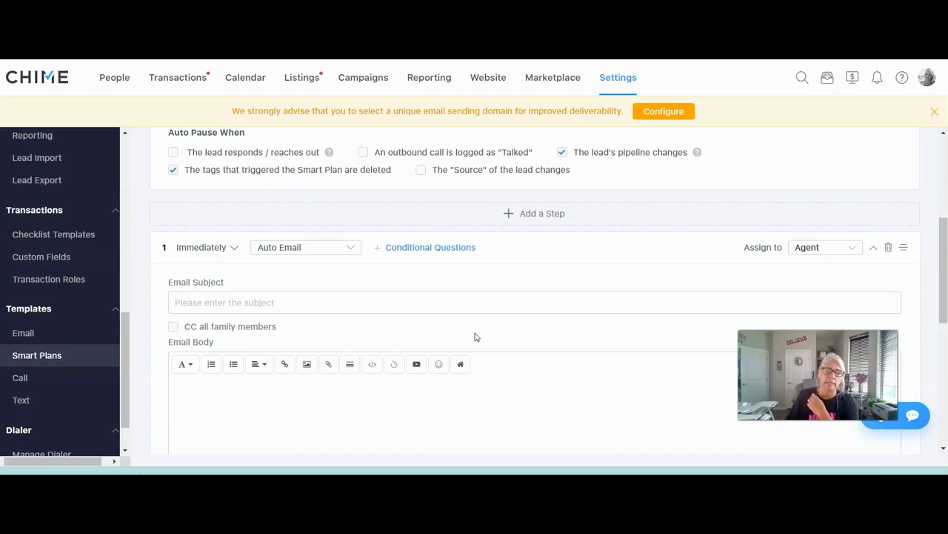
pyautogui.click(205, 250)
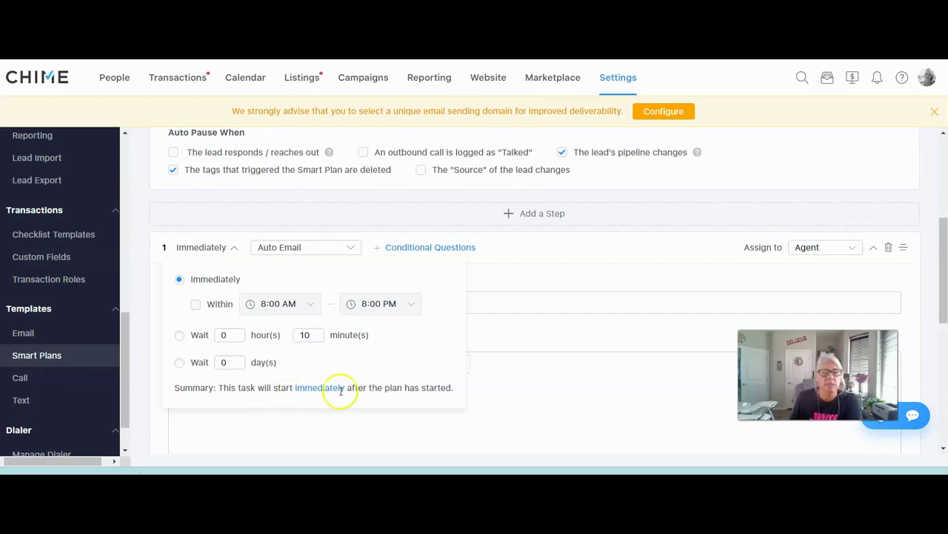
pyautogui.click(565, 280)
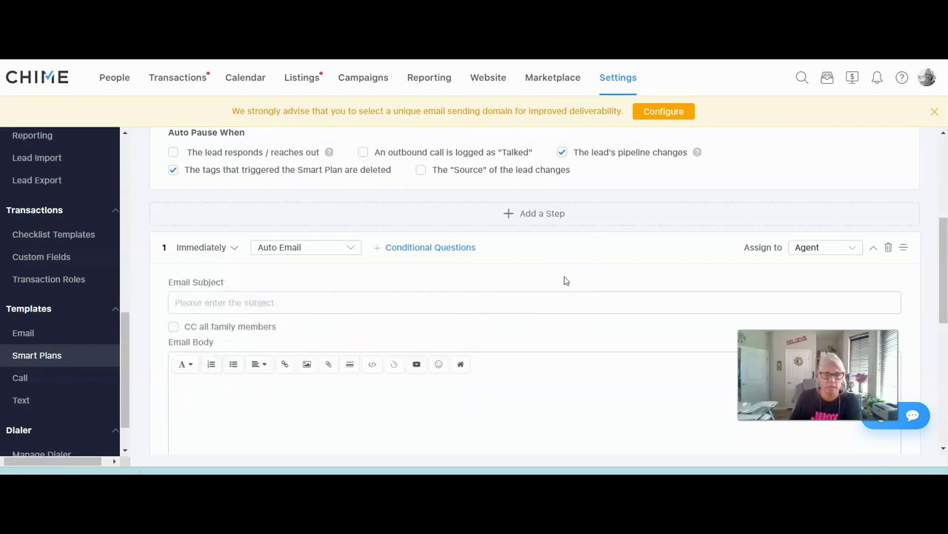
pyautogui.scroll(-1, 565, 279)
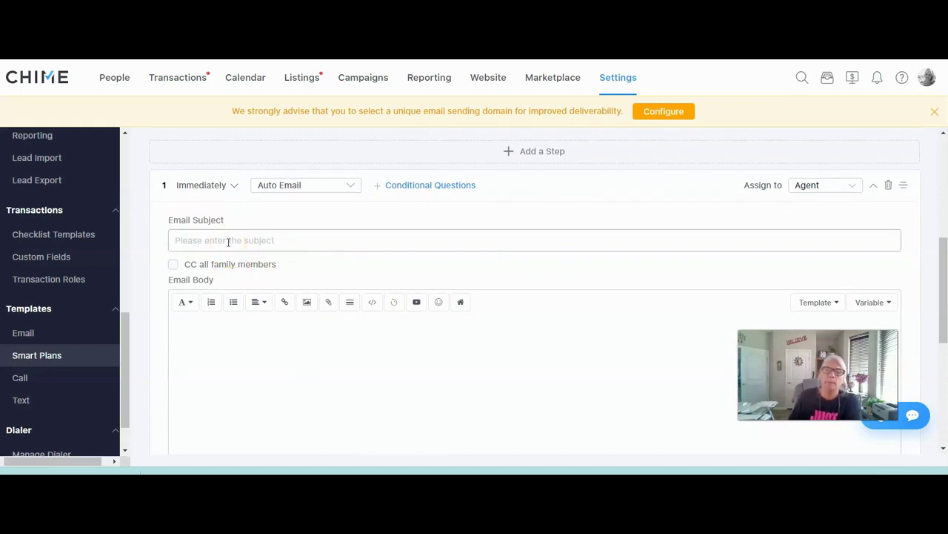
pyautogui.click(222, 240)
pyautogui.click(360, 239)
pyautogui.click(212, 240)
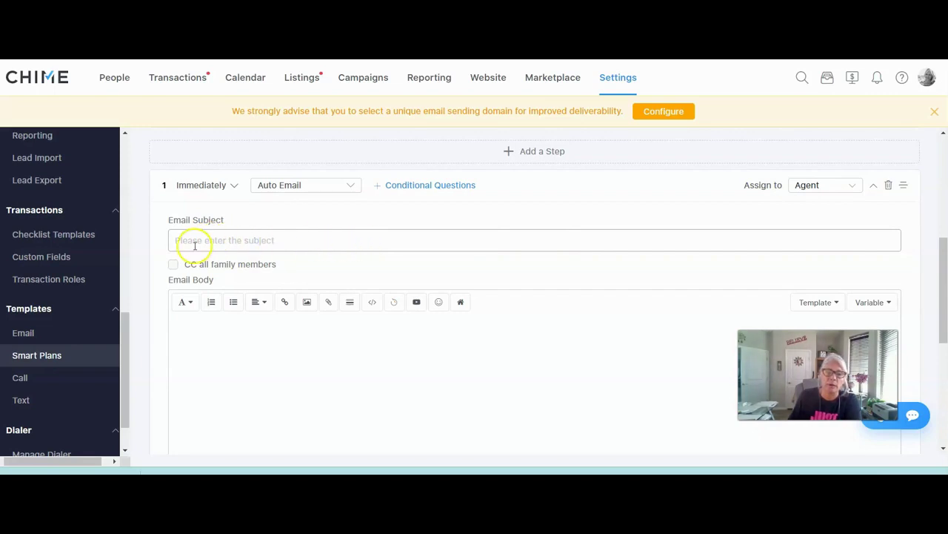
pyautogui.click(220, 239)
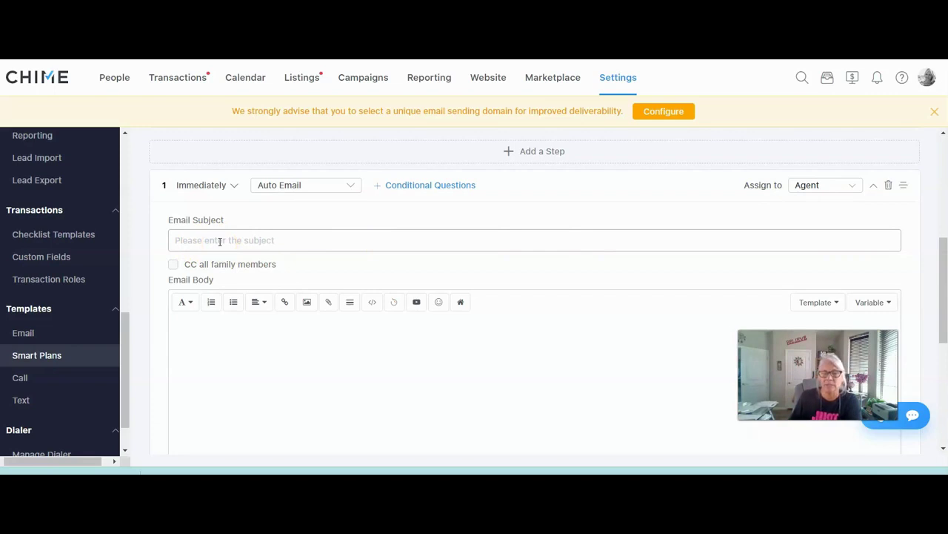
# Step: Search templates for 'SELLER' and load *1-SELLER-New Registrant-ASAP into the step 1 email
pyautogui.click(819, 303)
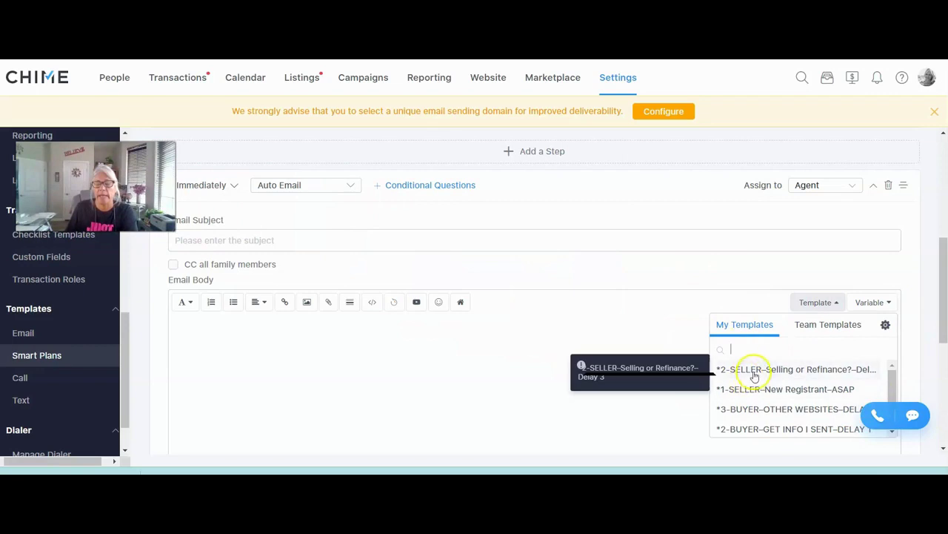
pyautogui.write('SELLER')
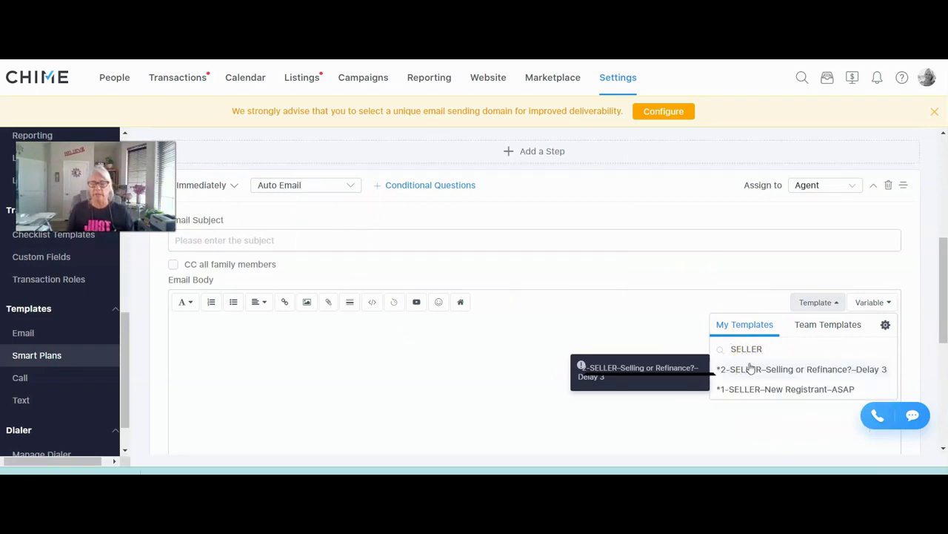
pyautogui.click(753, 373)
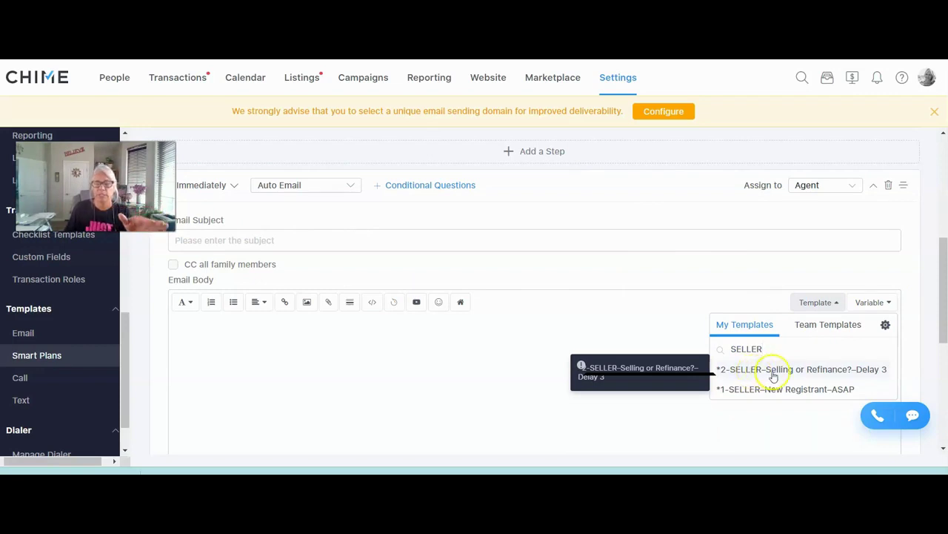
pyautogui.click(735, 390)
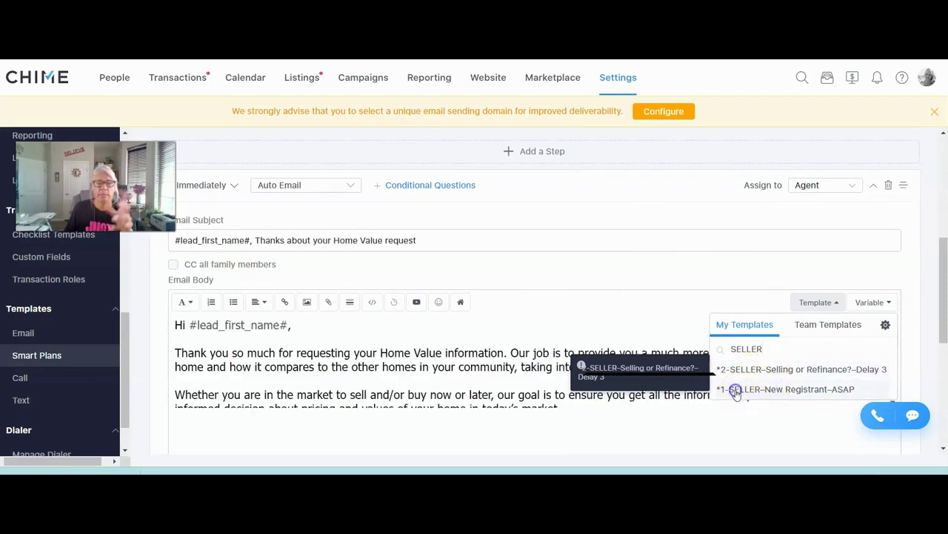
pyautogui.click(547, 340)
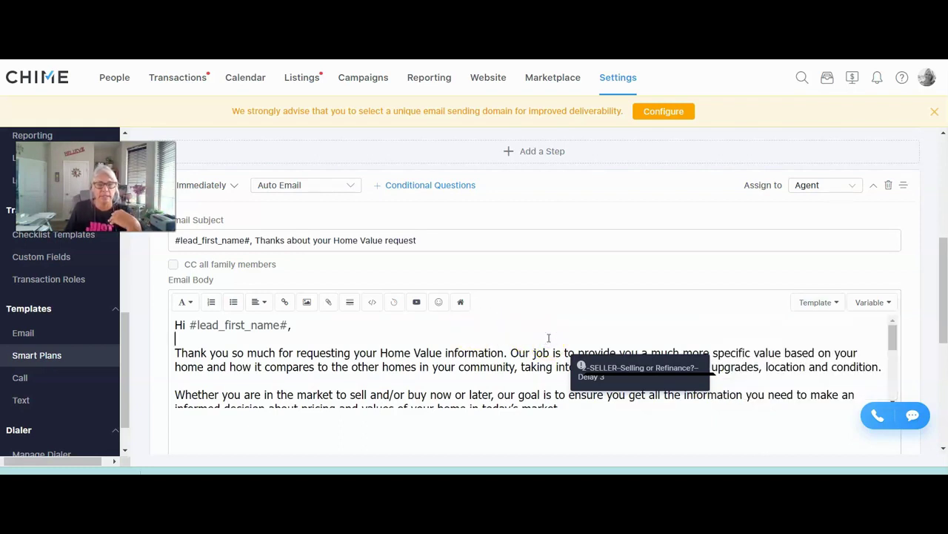
# Step: Scroll through and review the step 1 Home Value email body
pyautogui.scroll(-5, 403, 329)
pyautogui.scroll(4, 539, 318)
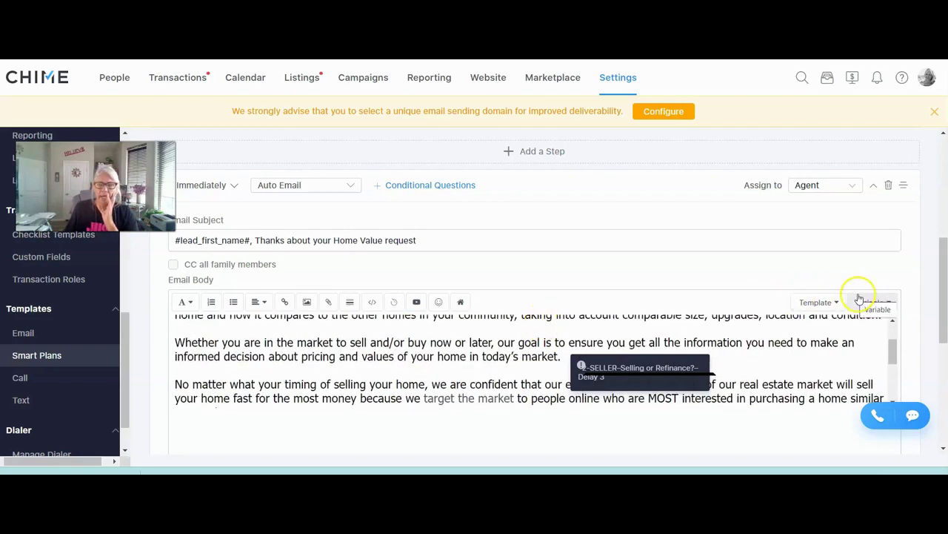
pyautogui.moveTo(937, 269); pyautogui.dragTo(937, 320)
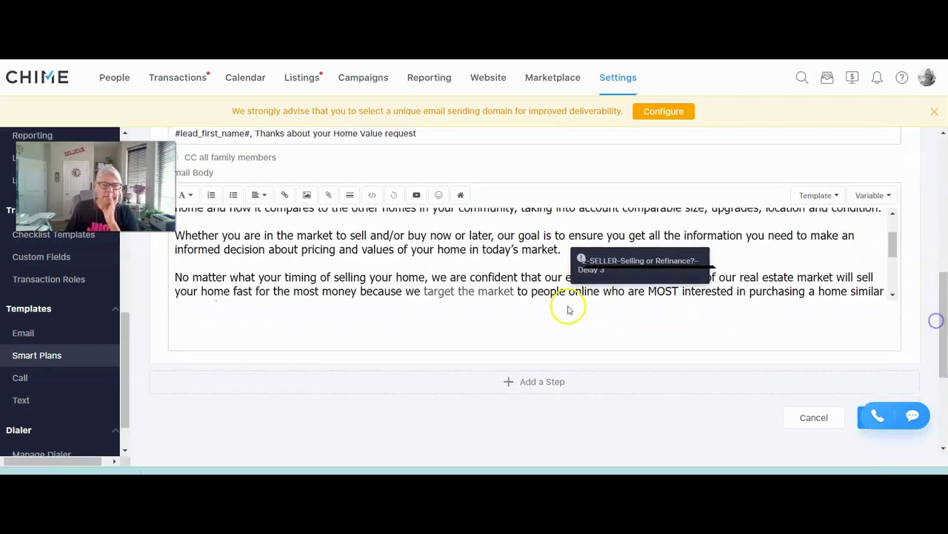
pyautogui.scroll(3, 648, 318)
pyautogui.scroll(-3, 828, 311)
pyautogui.click(380, 260)
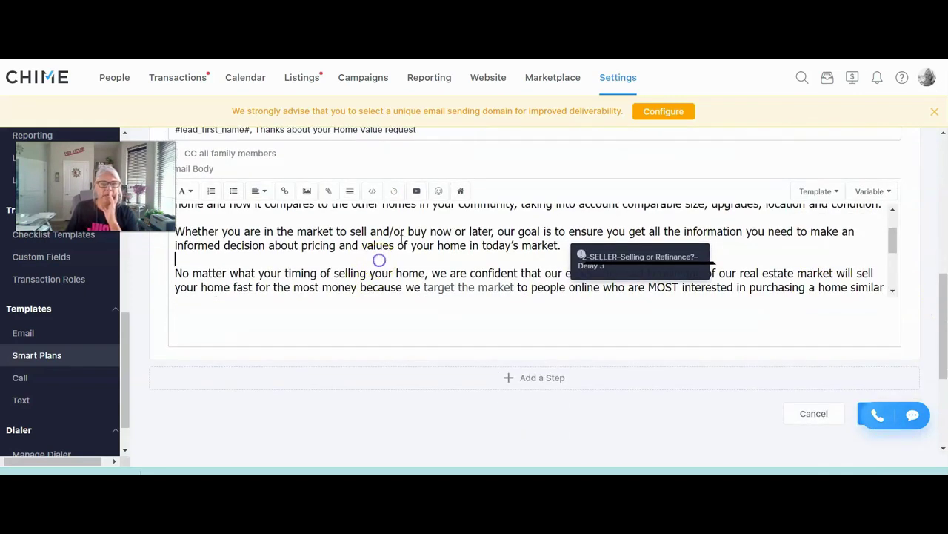
pyautogui.scroll(2, 319, 224)
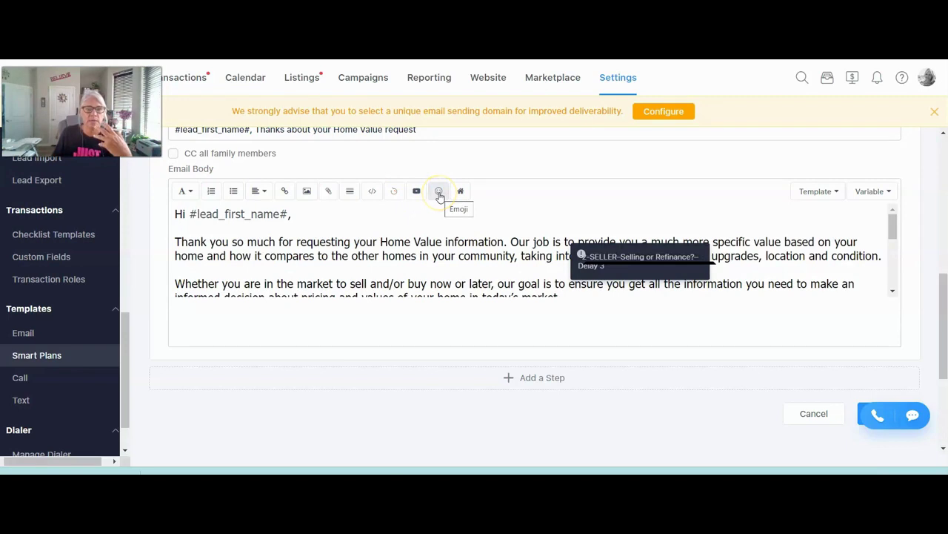
pyautogui.scroll(2, 345, 207)
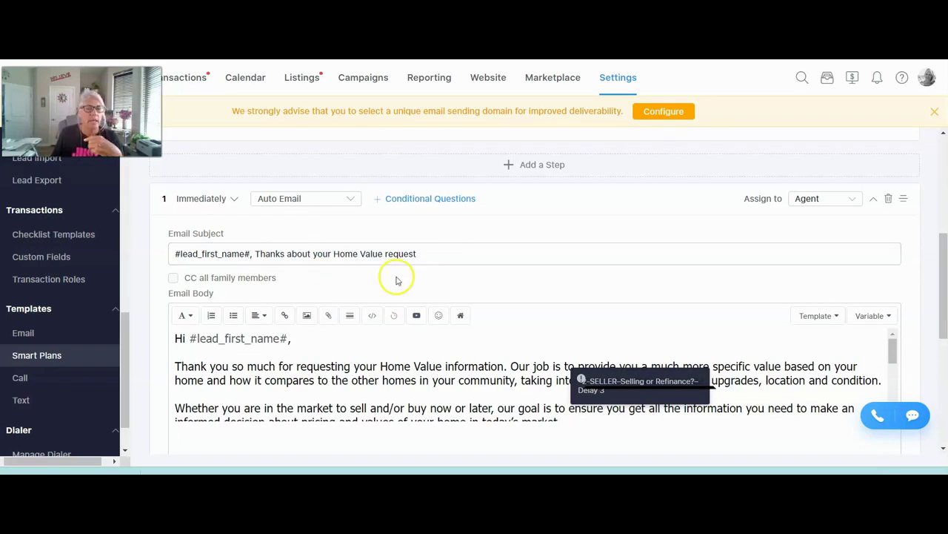
pyautogui.scroll(-3, 396, 274)
pyautogui.scroll(-1, 482, 212)
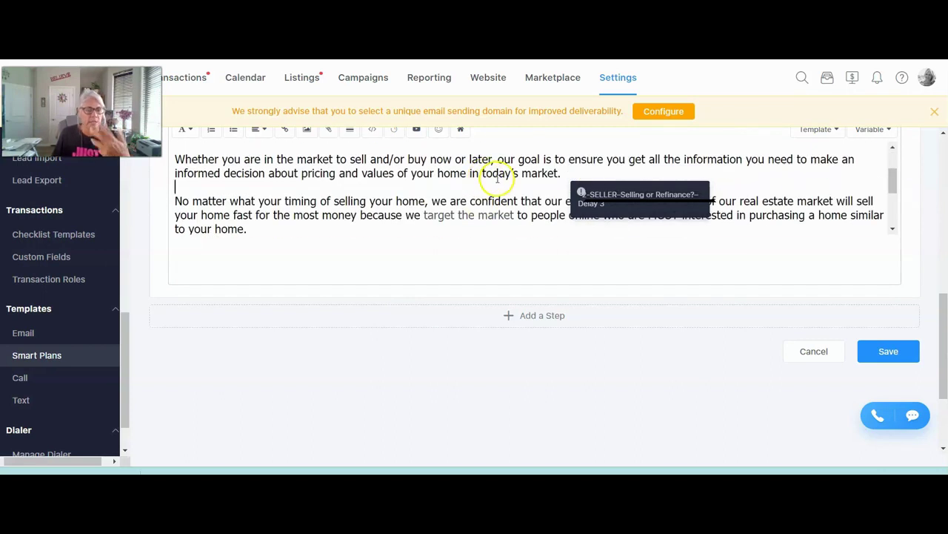
pyautogui.scroll(-1, 497, 180)
pyautogui.scroll(-1, 538, 193)
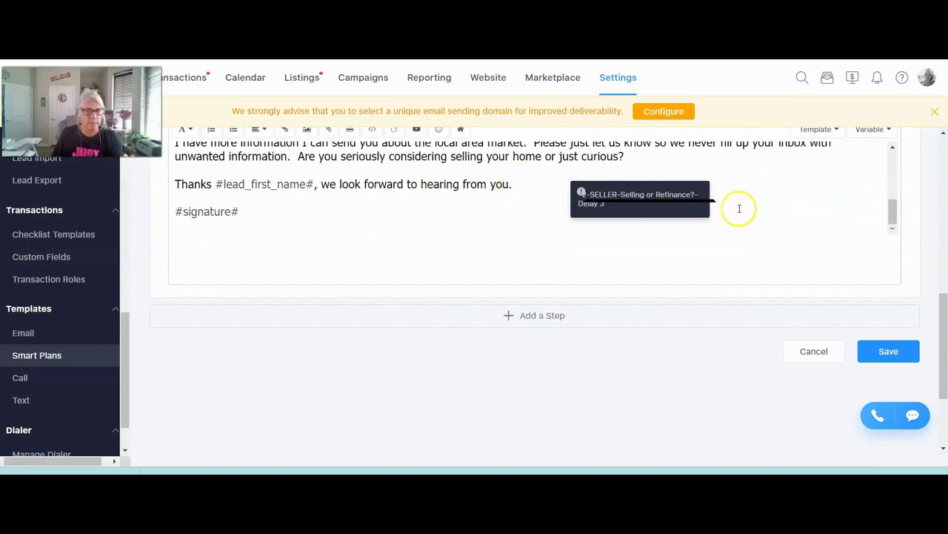
pyautogui.moveTo(938, 320); pyautogui.dragTo(937, 274)
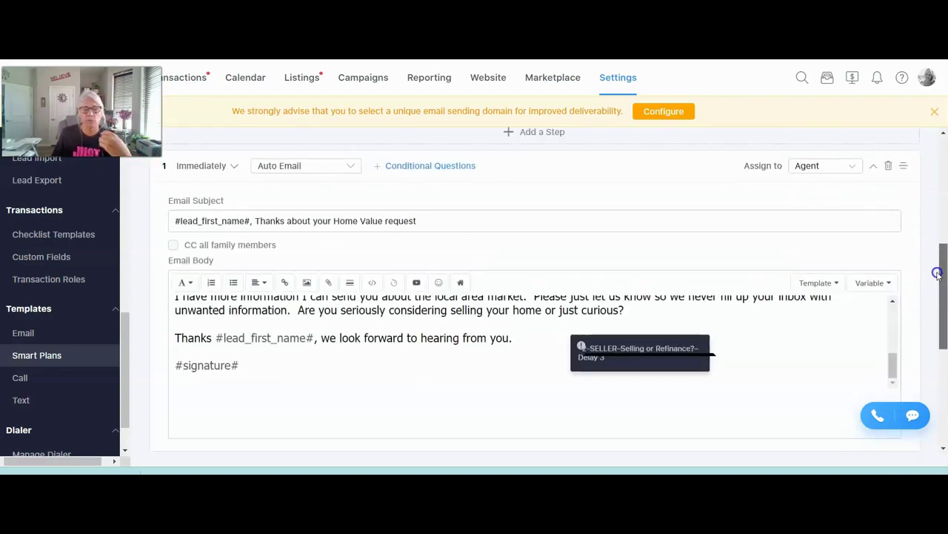
pyautogui.scroll(5, 469, 361)
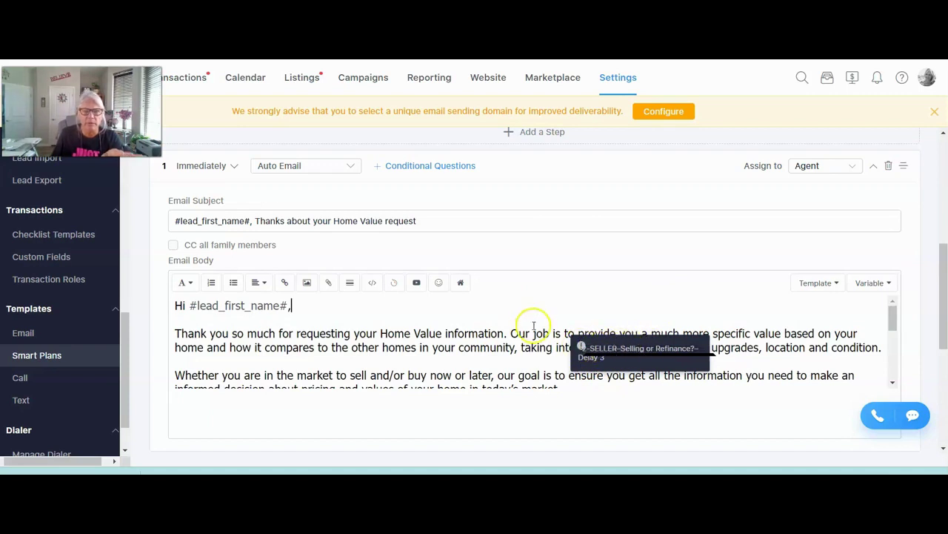
pyautogui.scroll(-2, 540, 309)
pyautogui.scroll(-2, 540, 309)
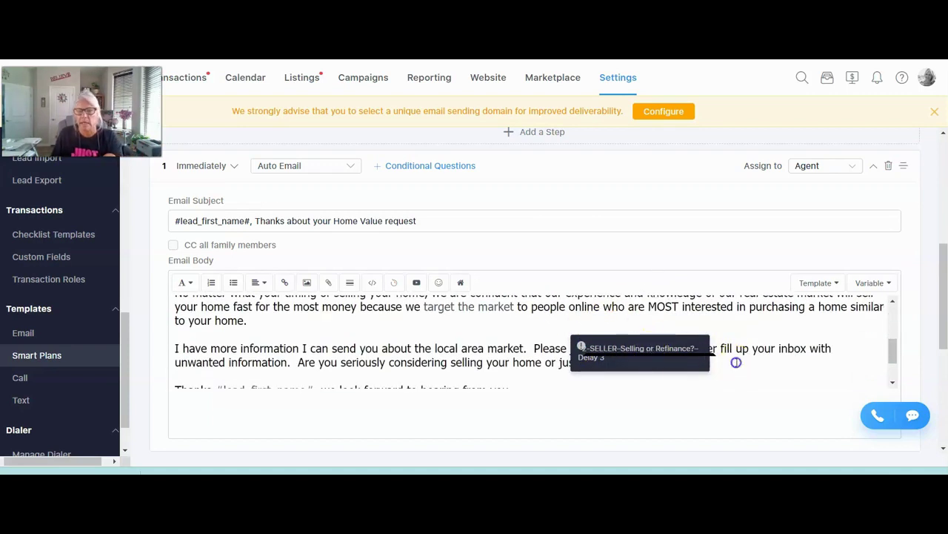
pyautogui.scroll(-2, 445, 339)
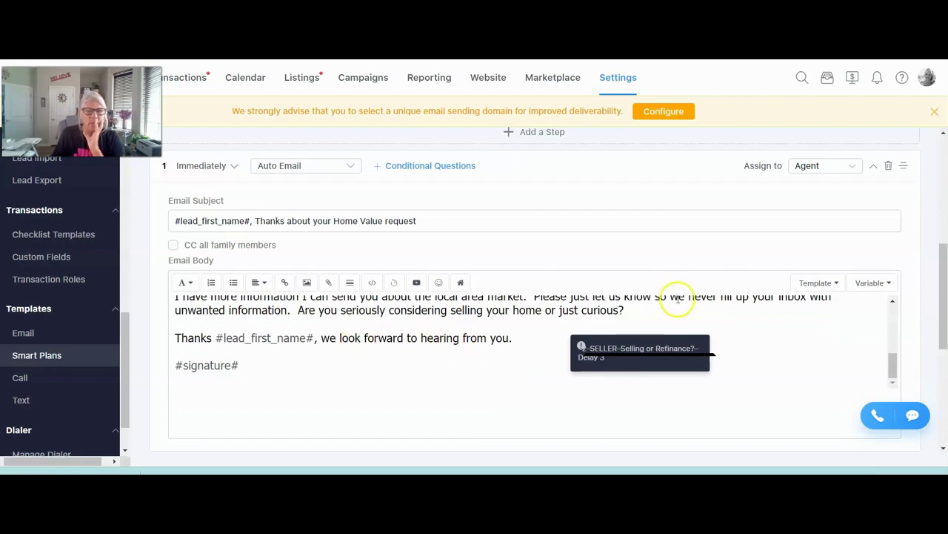
pyautogui.scroll(2, 401, 342)
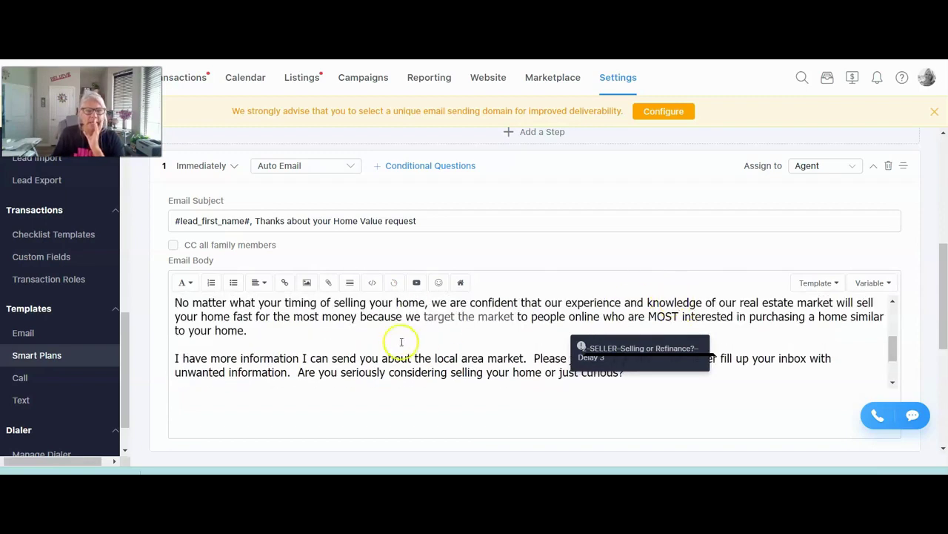
# Step: Tick 'CC all family members' on the step 1 auto email
pyautogui.click(175, 247)
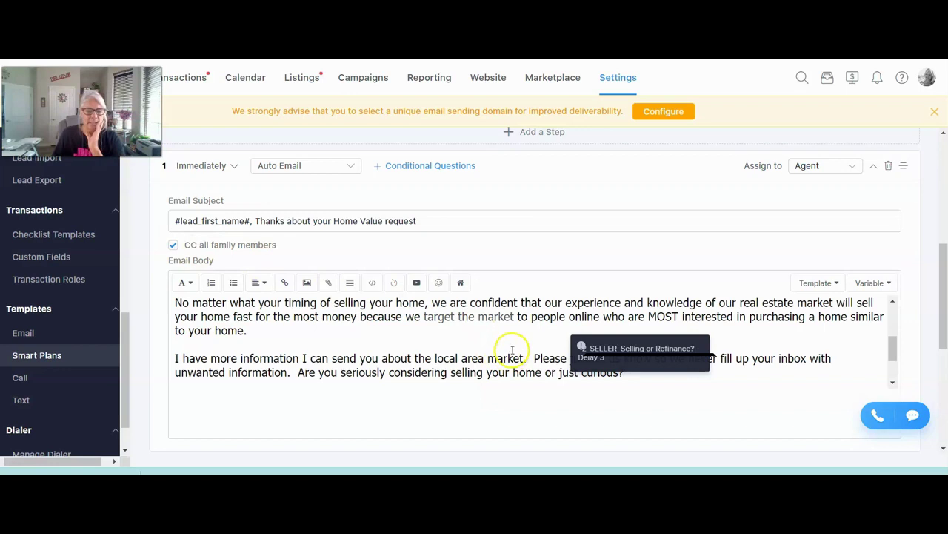
pyautogui.scroll(-3, 451, 303)
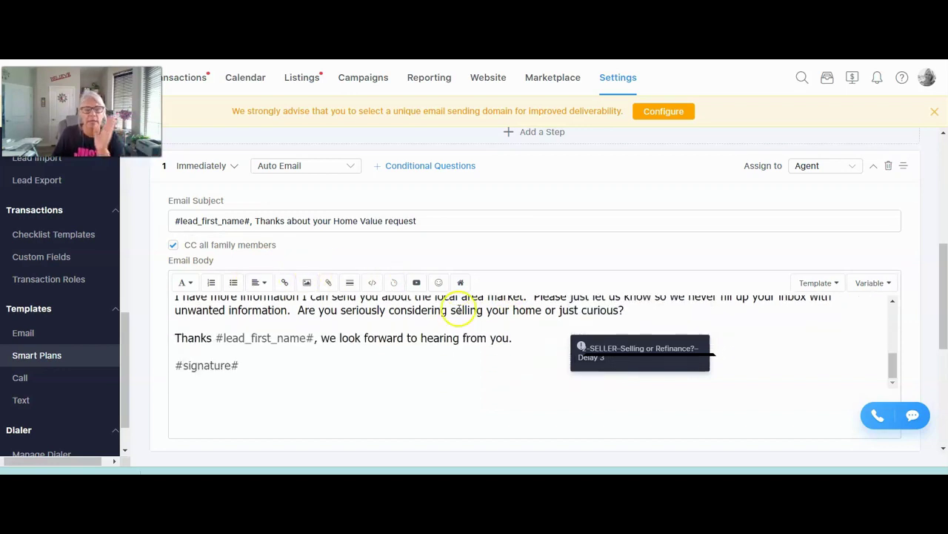
pyautogui.scroll(-1, 885, 330)
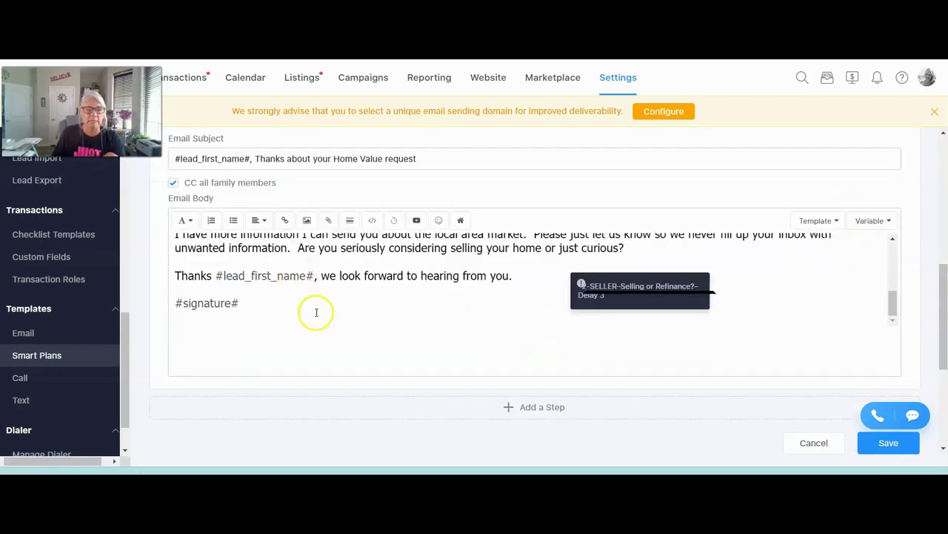
# Step: Add step 2 below step 1: an Auto Email sent after 1 day at 09:30 AM
pyautogui.scroll(-2, 316, 311)
pyautogui.click(539, 286)
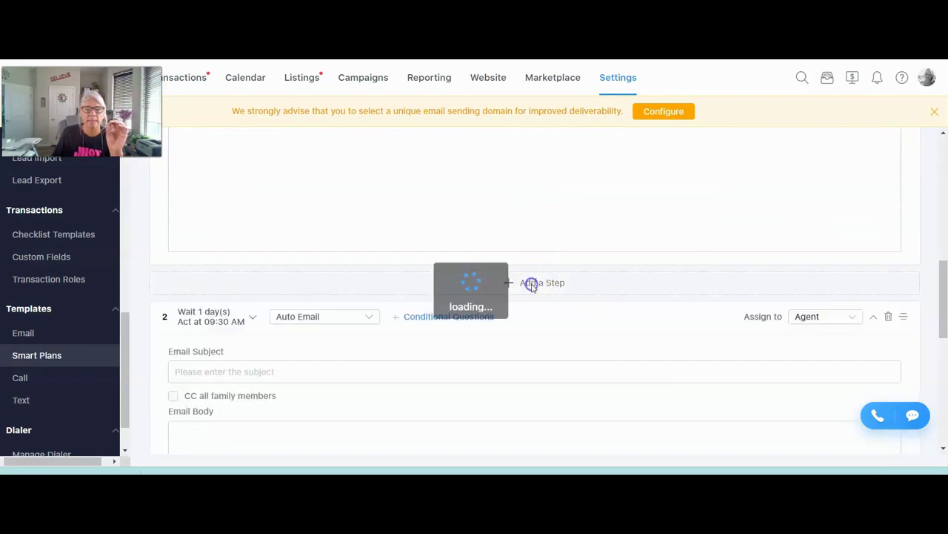
pyautogui.scroll(-1, 531, 288)
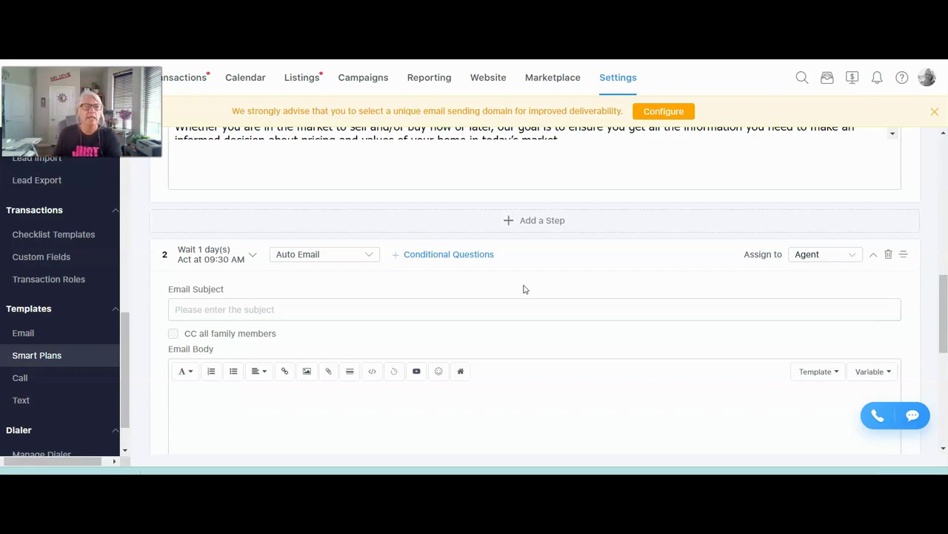
pyautogui.scroll(-1, 528, 278)
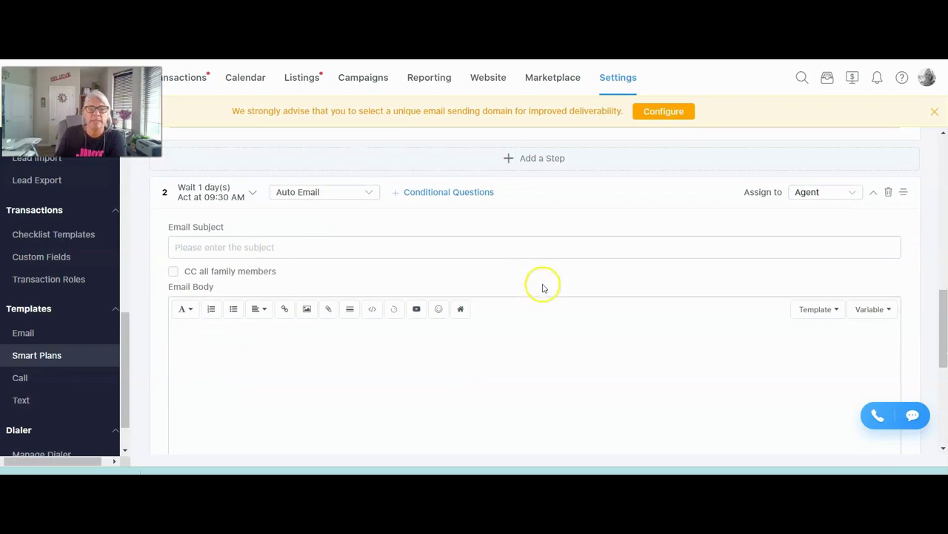
# Step: Set step 2's timing to Immediately and pick a text-message step type
pyautogui.click(253, 192)
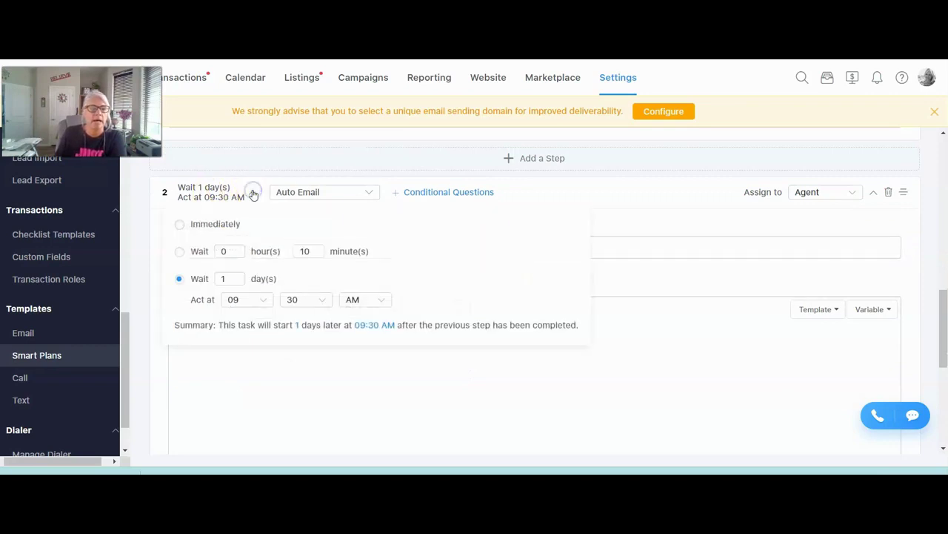
pyautogui.click(180, 225)
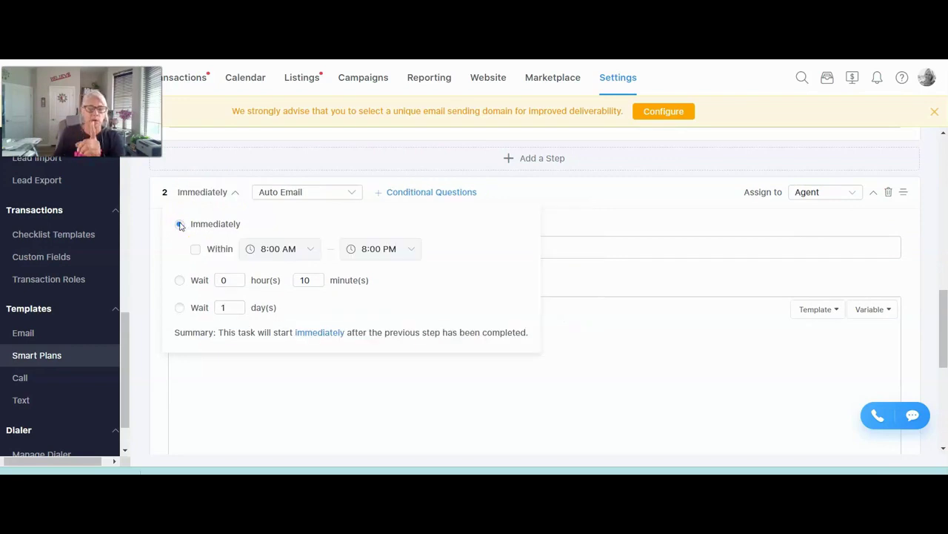
pyautogui.click(309, 195)
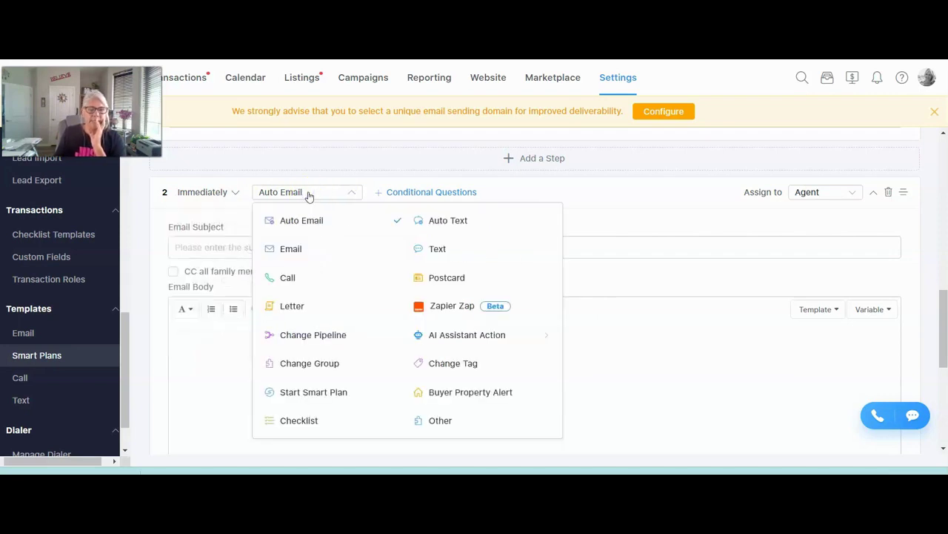
pyautogui.click(435, 249)
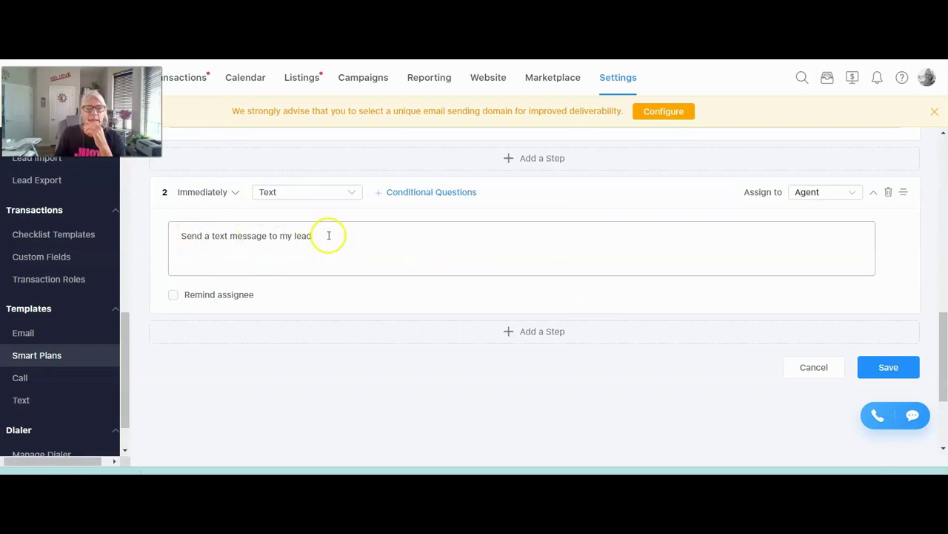
# Step: Browse the step-type options, then set step 2 to Auto Text
pyautogui.click(343, 192)
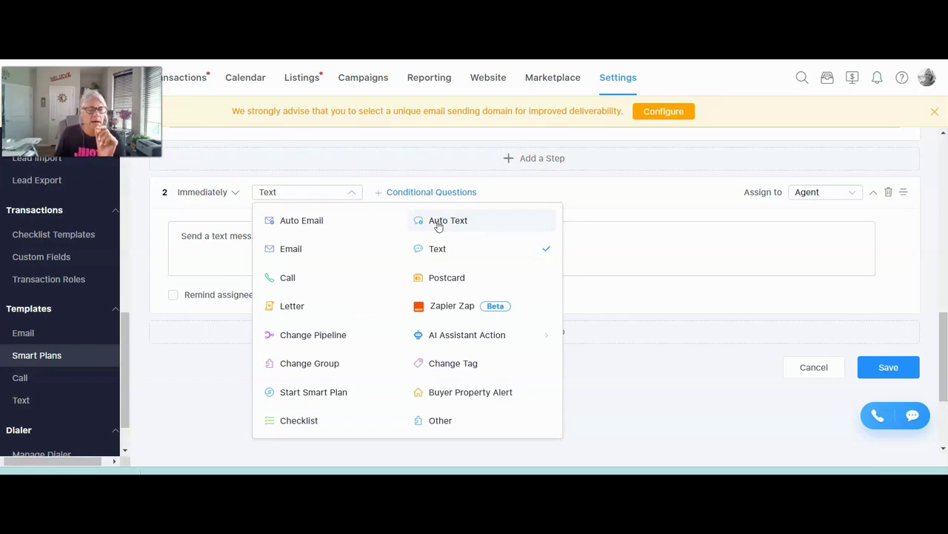
pyautogui.click(470, 226)
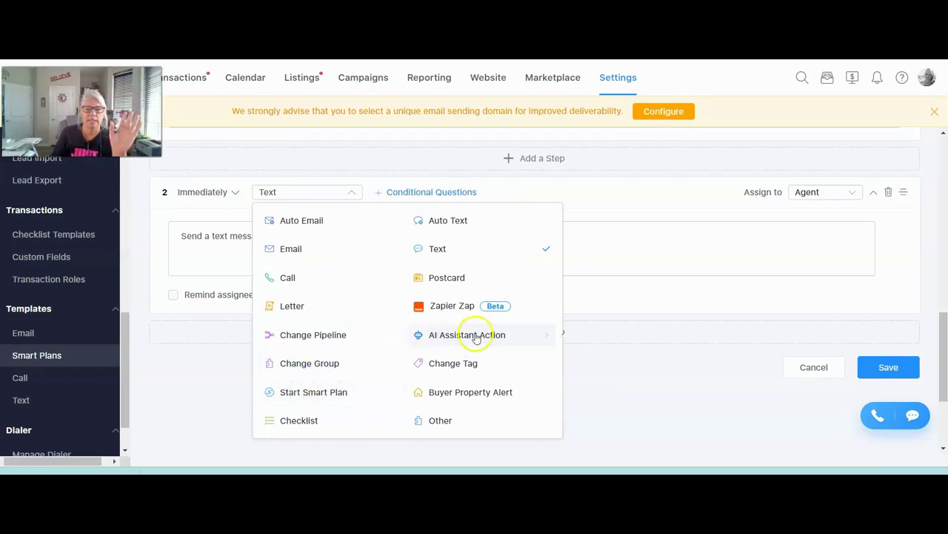
pyautogui.moveTo(474, 341)
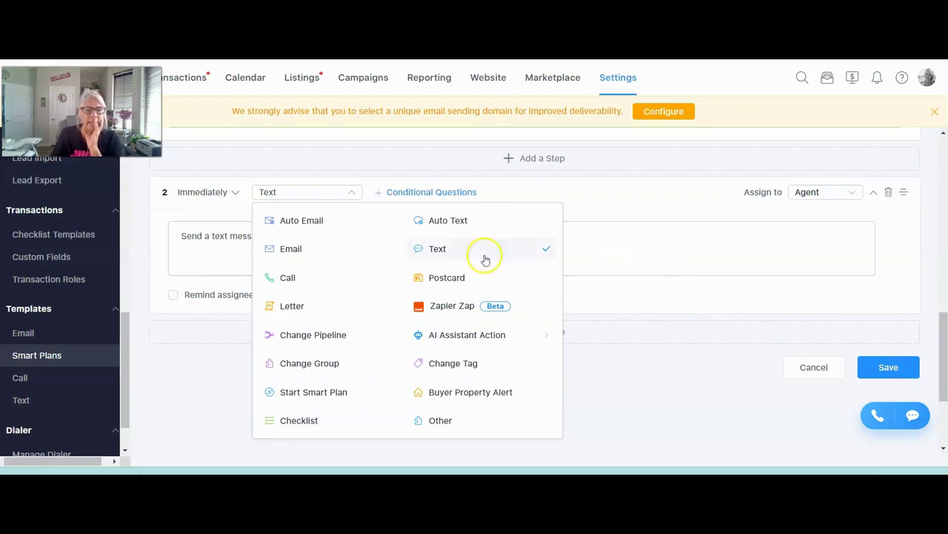
pyautogui.click(629, 250)
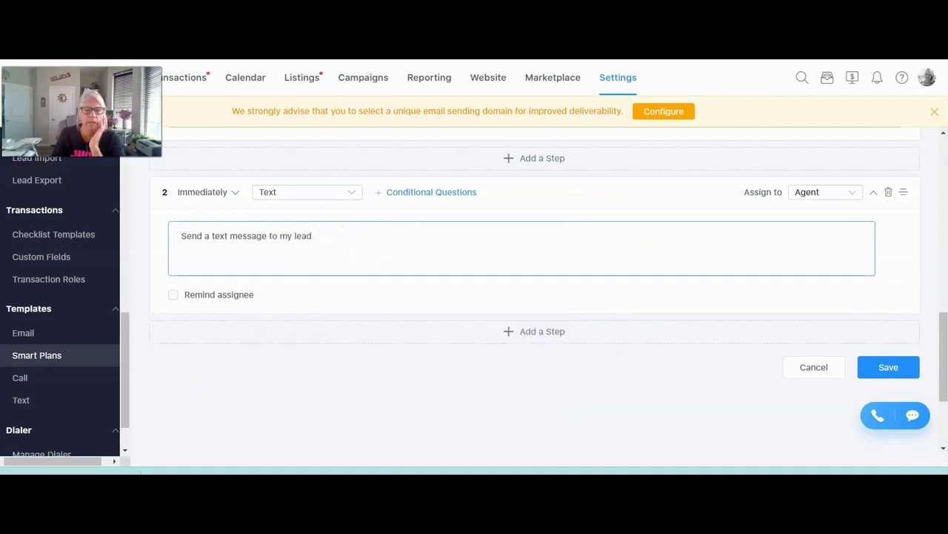
pyautogui.click(299, 194)
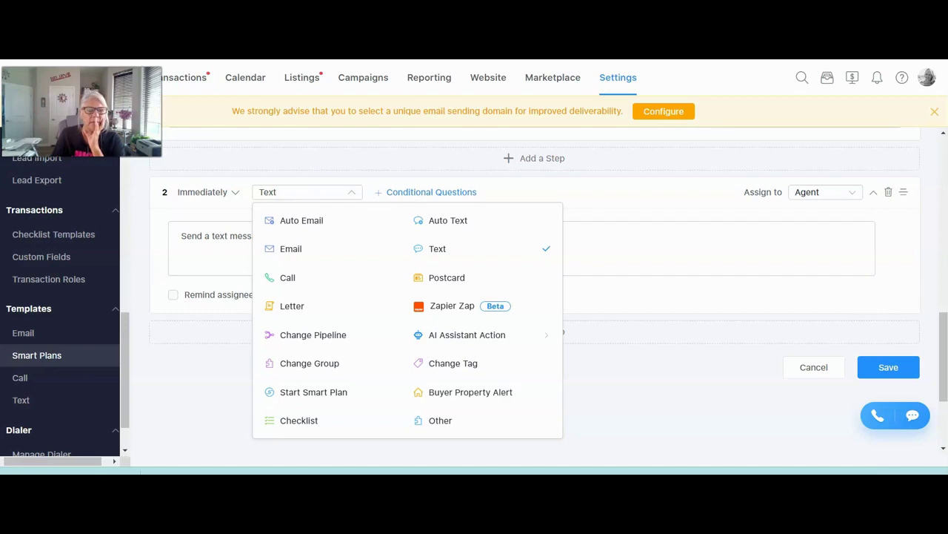
pyautogui.click(448, 220)
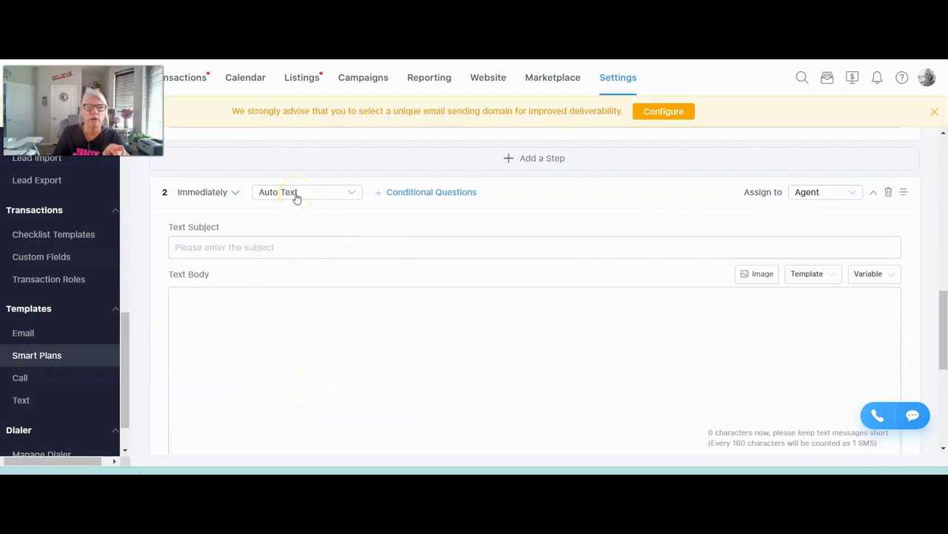
# Step: Try other step 2 settings: a 10-minute delay, Auto Email and manual email types
pyautogui.click(228, 192)
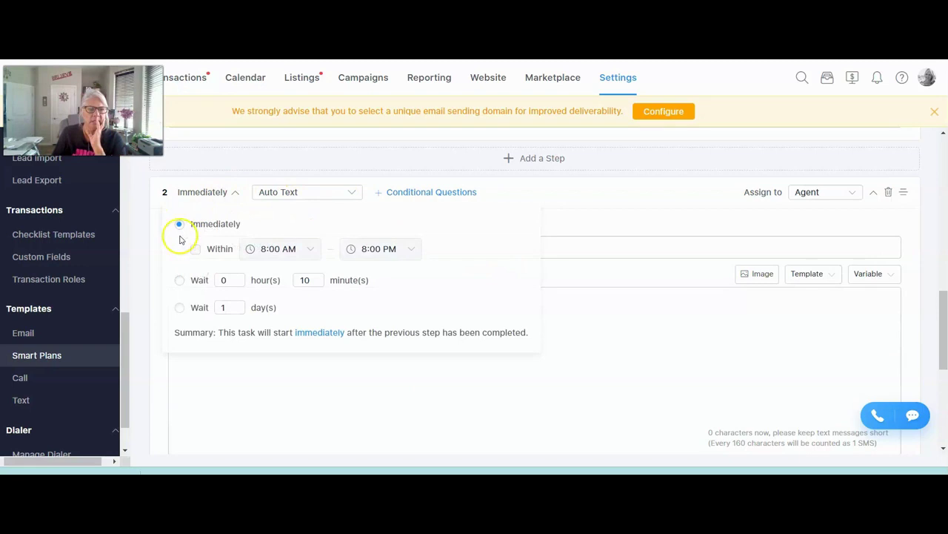
pyautogui.click(179, 281)
pyautogui.click(331, 190)
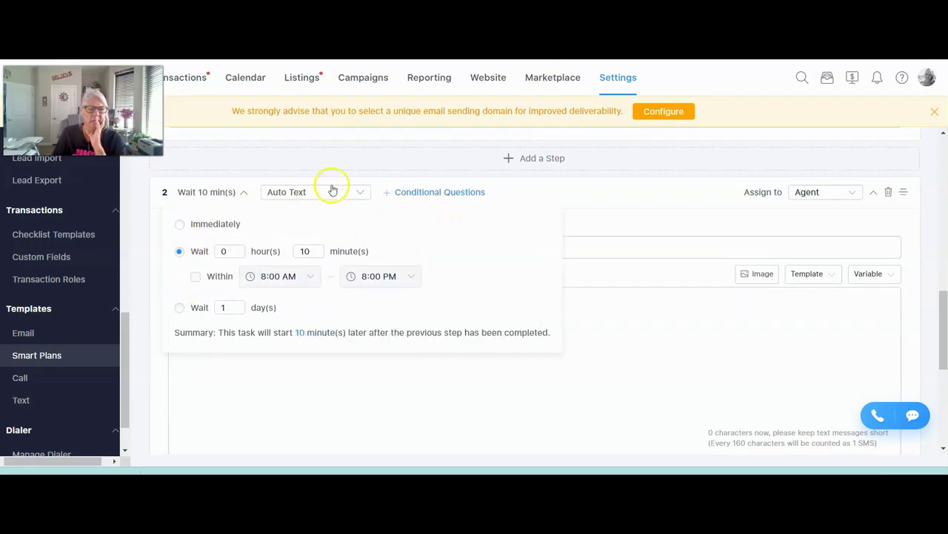
pyautogui.click(302, 220)
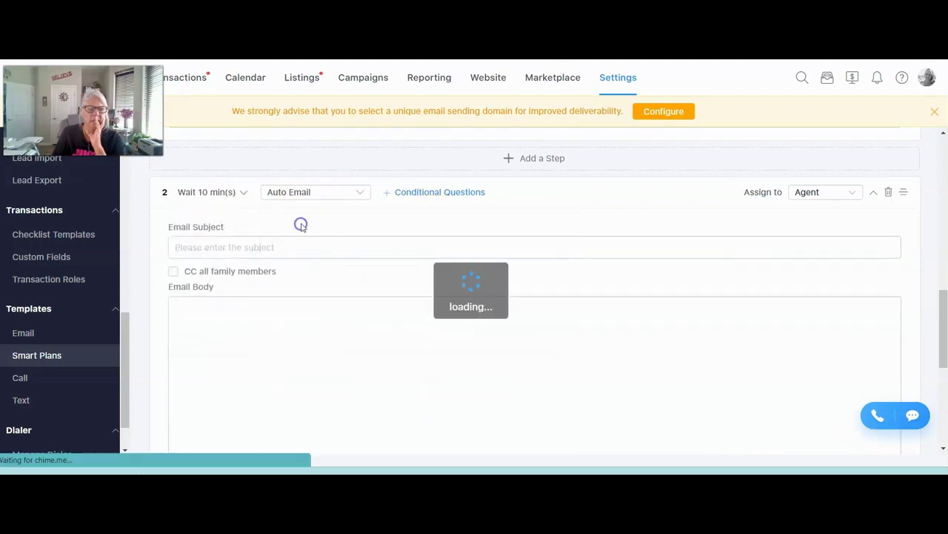
pyautogui.click(315, 192)
pyautogui.click(301, 247)
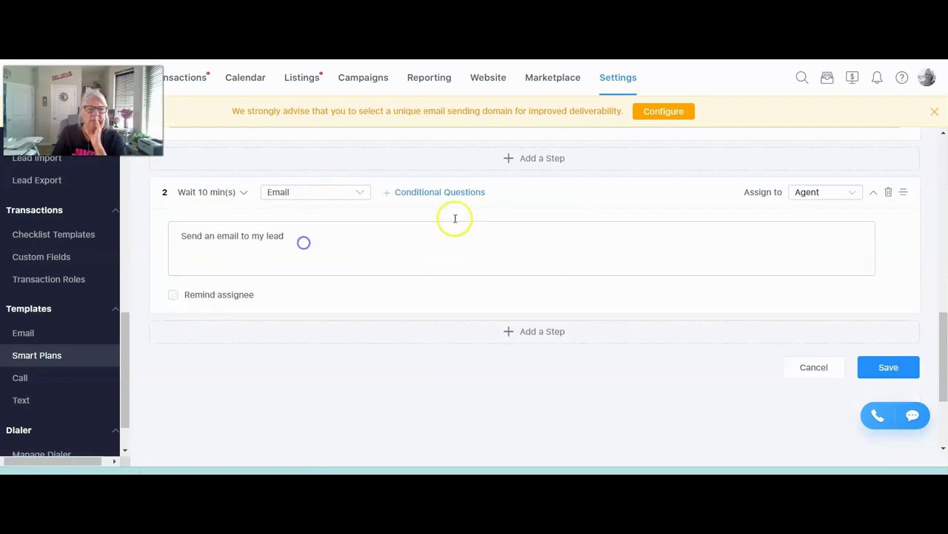
pyautogui.click(354, 194)
pyautogui.click(321, 223)
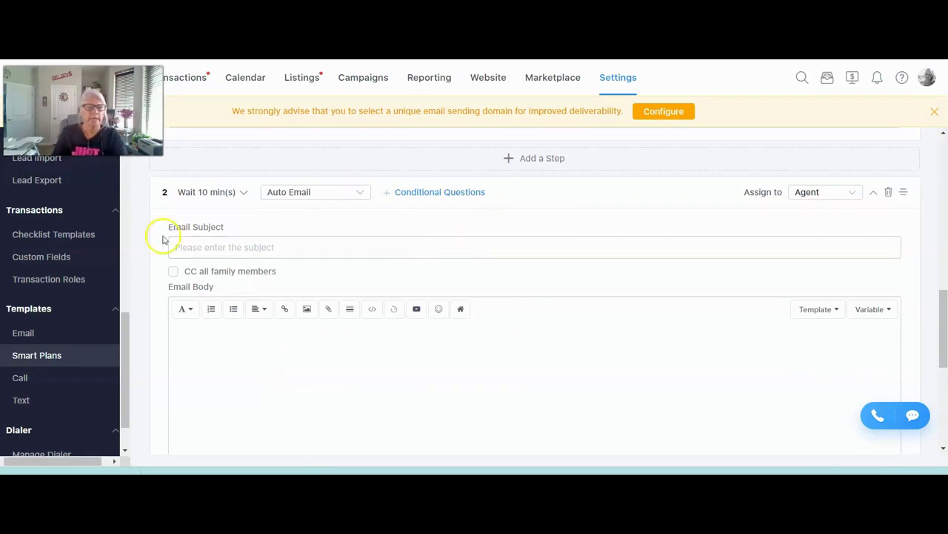
# Step: Return step 2 to an immediate Auto Text and bring up the saved text templates
pyautogui.click(222, 193)
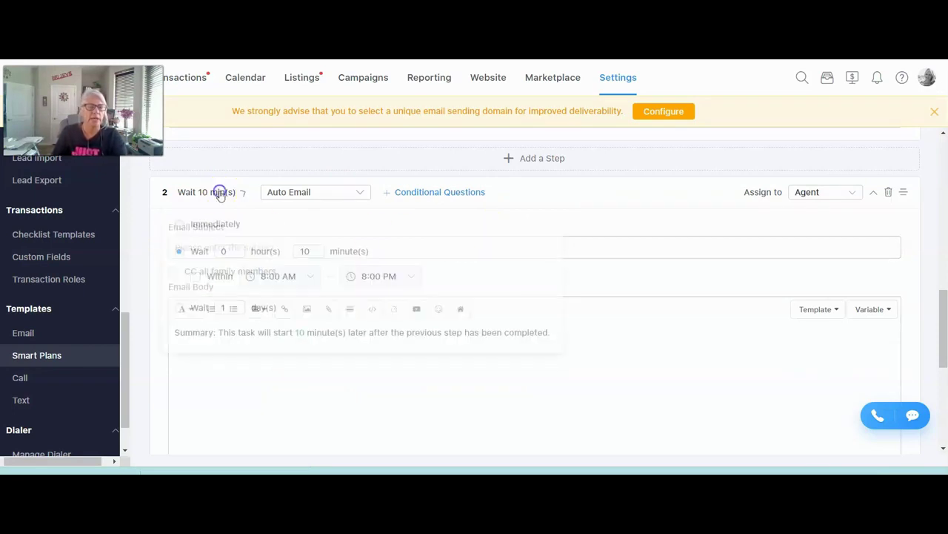
pyautogui.click(180, 226)
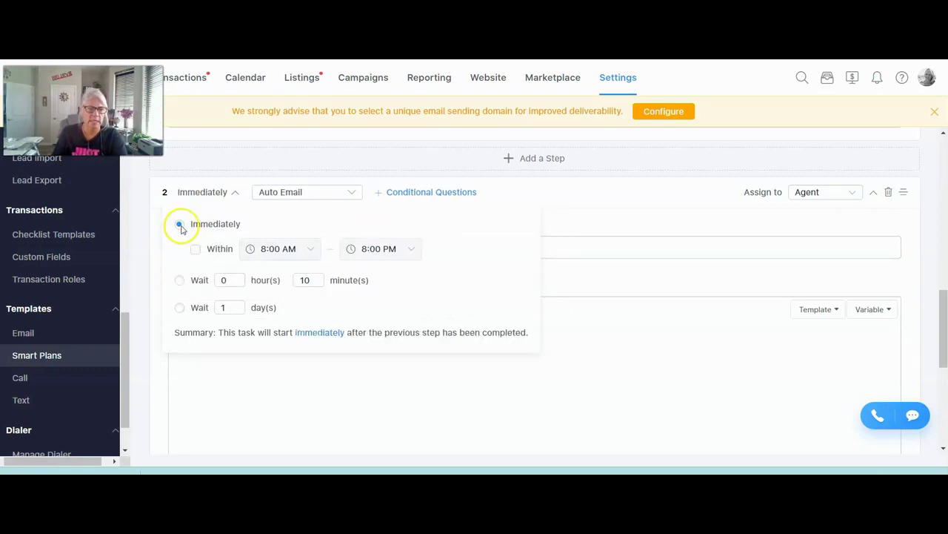
pyautogui.click(340, 194)
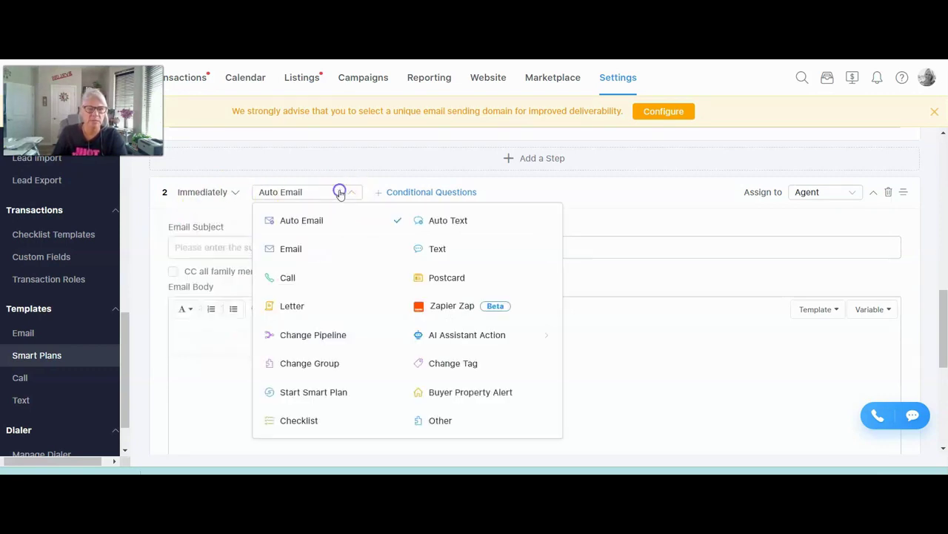
pyautogui.click(442, 222)
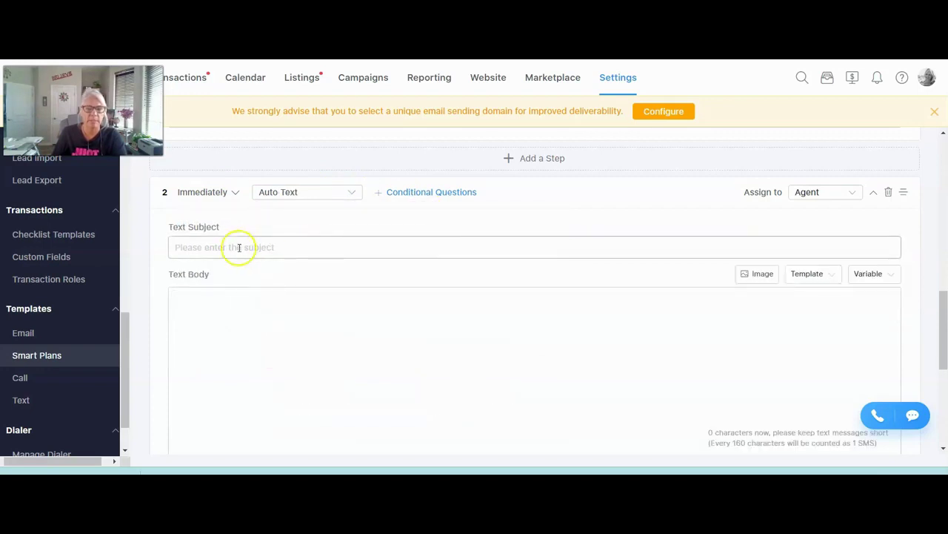
pyautogui.click(279, 191)
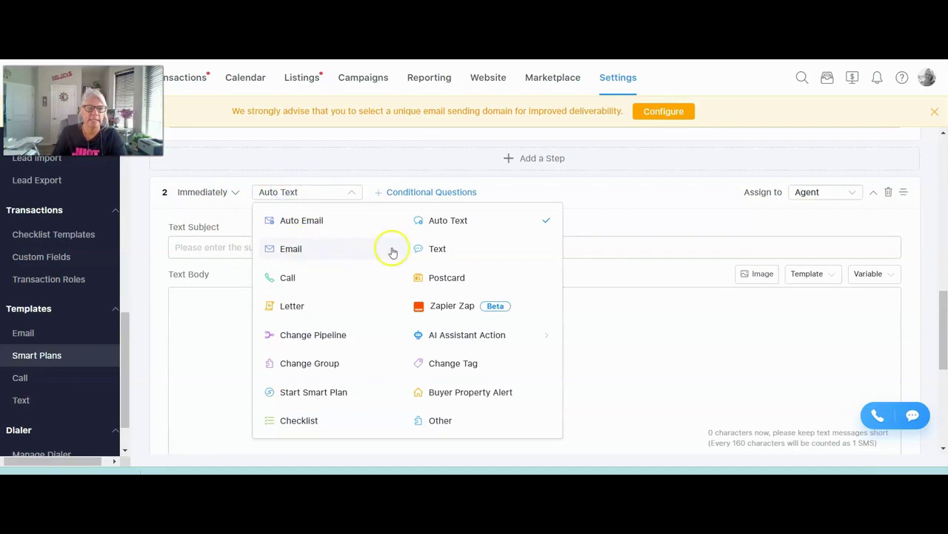
pyautogui.click(438, 248)
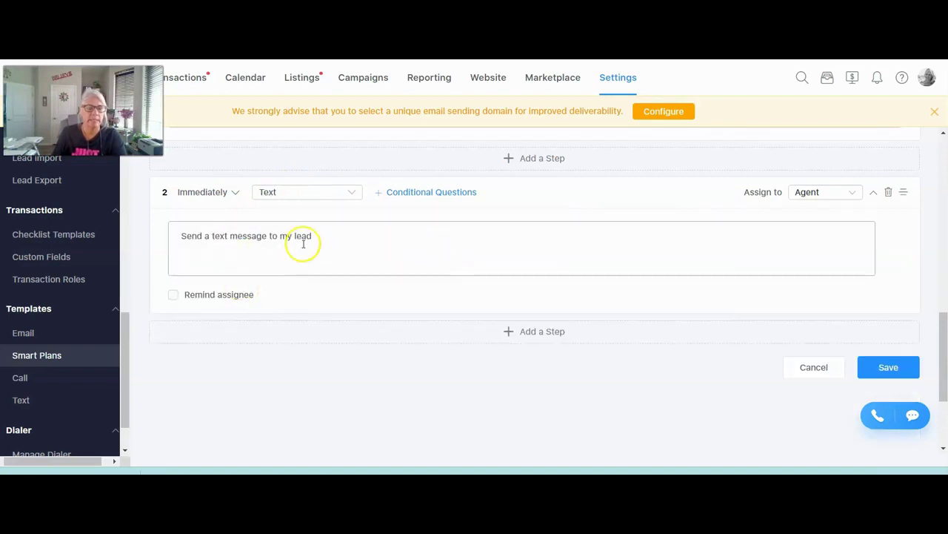
pyautogui.click(349, 195)
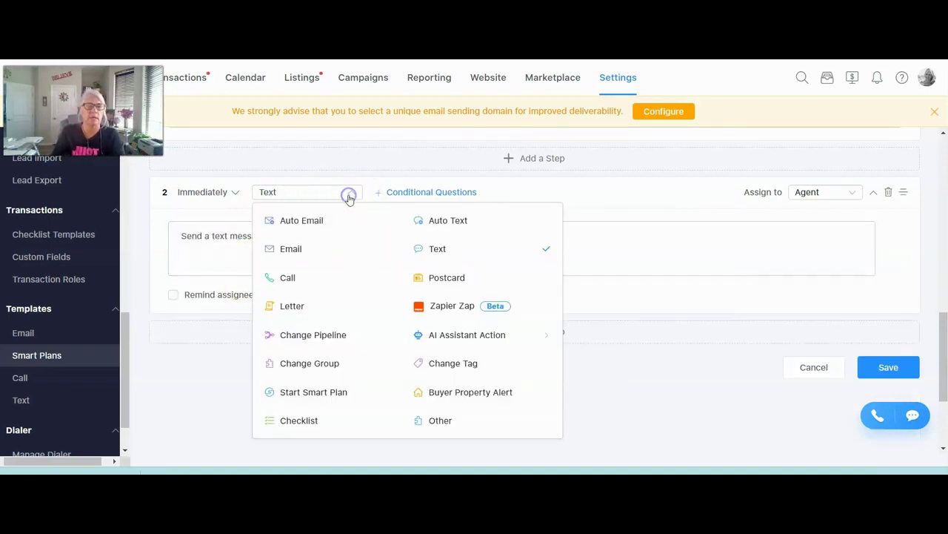
pyautogui.click(443, 221)
pyautogui.click(809, 274)
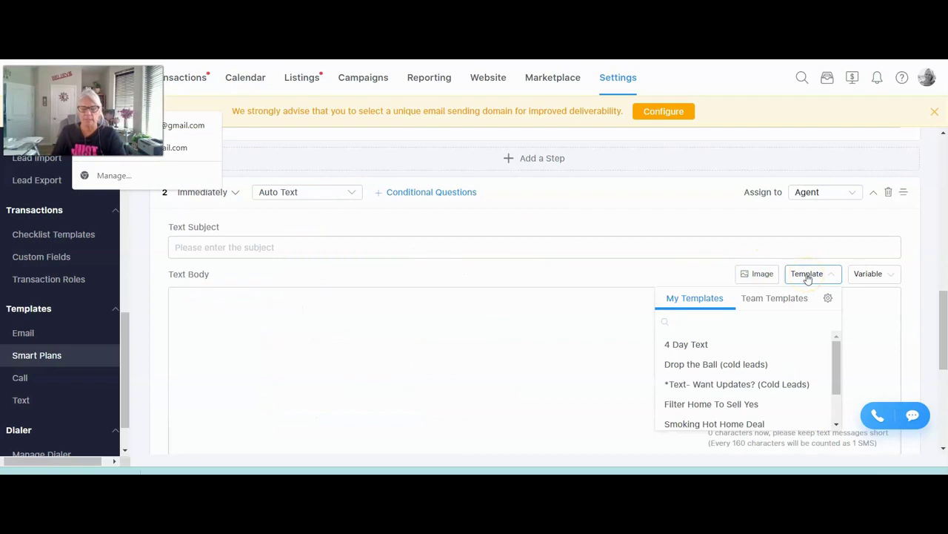
# Step: Search 'SELLER' and apply *1-SELLER-Selling or Curious?-ASAP to step 2's text
pyautogui.write('SELLER')
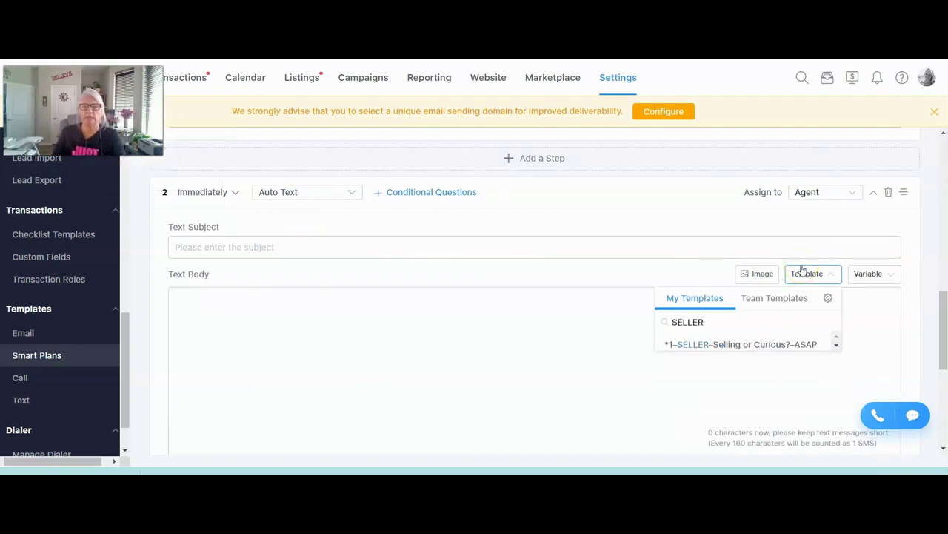
pyautogui.click(723, 344)
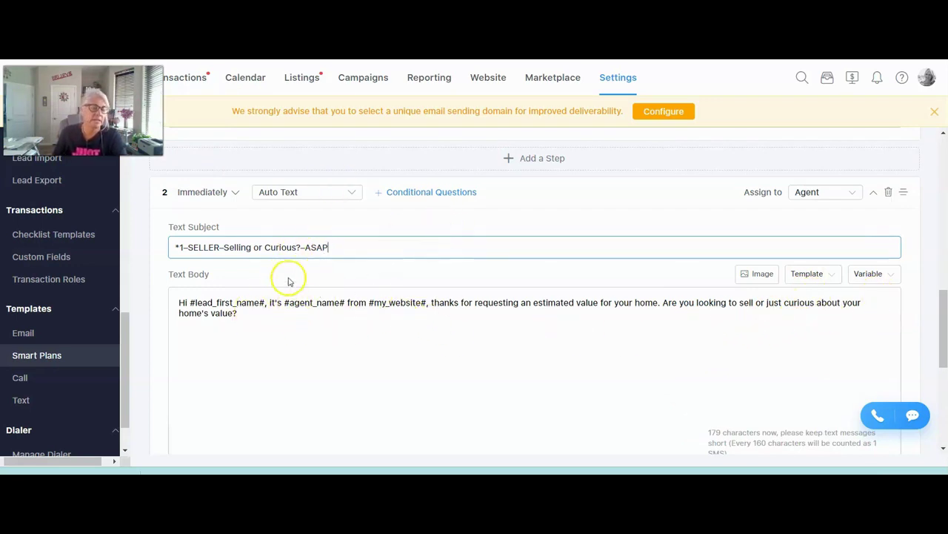
pyautogui.click(313, 192)
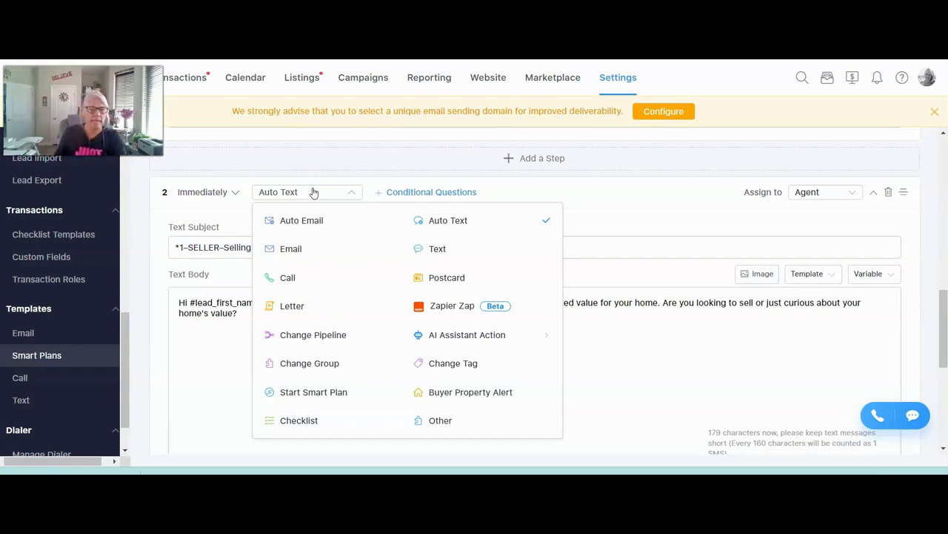
# Step: Dismiss the step-type list, leaving step 2 as an immediate Auto Text
pyautogui.click(851, 236)
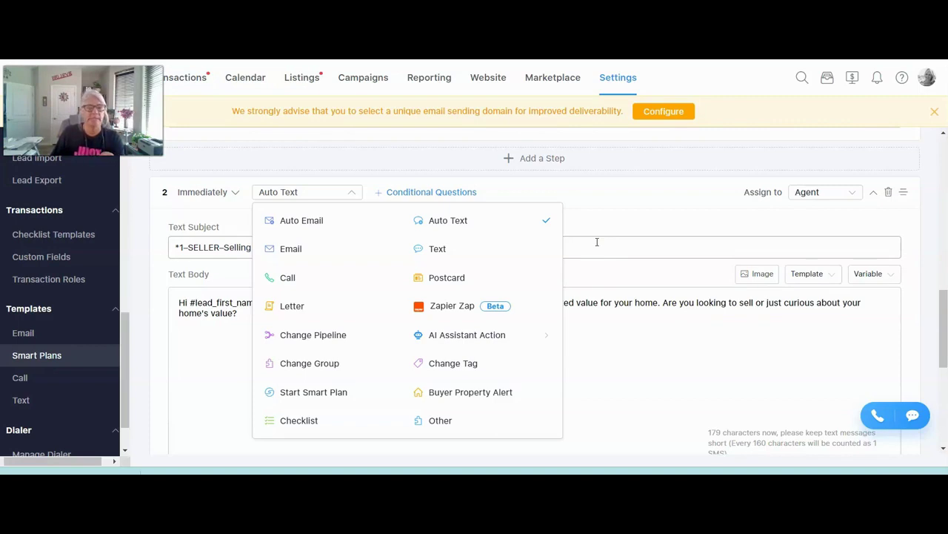
pyautogui.click(595, 340)
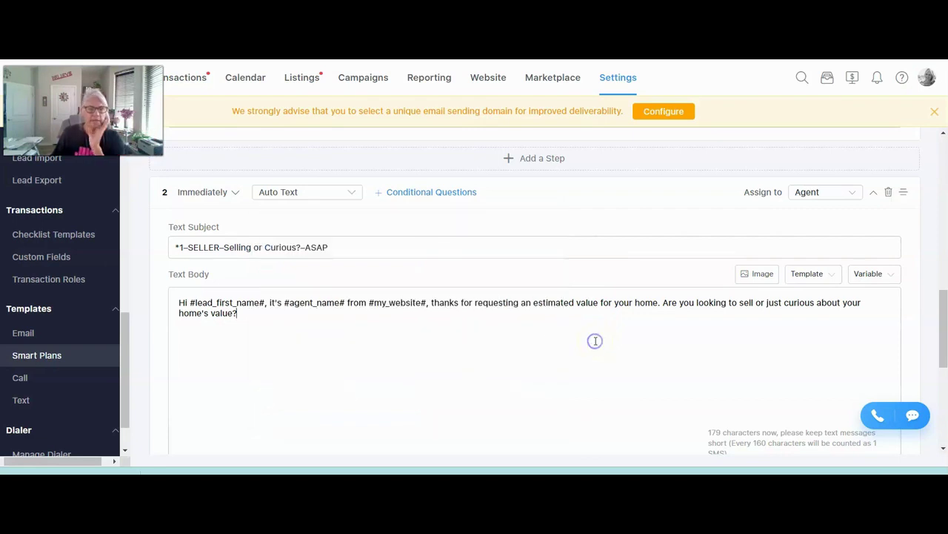
pyautogui.scroll(-2, 529, 316)
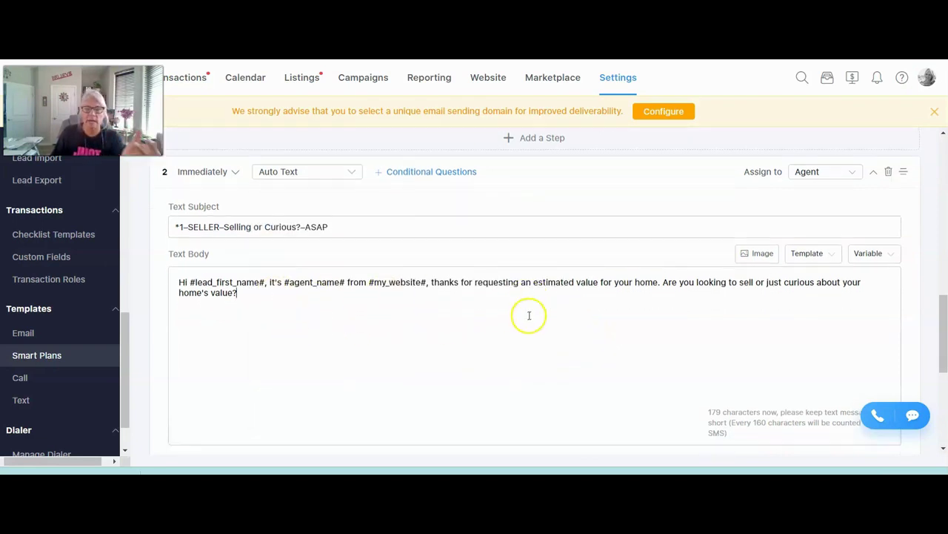
# Step: Add step 3, a 1-day Auto Email loaded from the *2-SELLER-Selling or Refinance? template
pyautogui.click(537, 373)
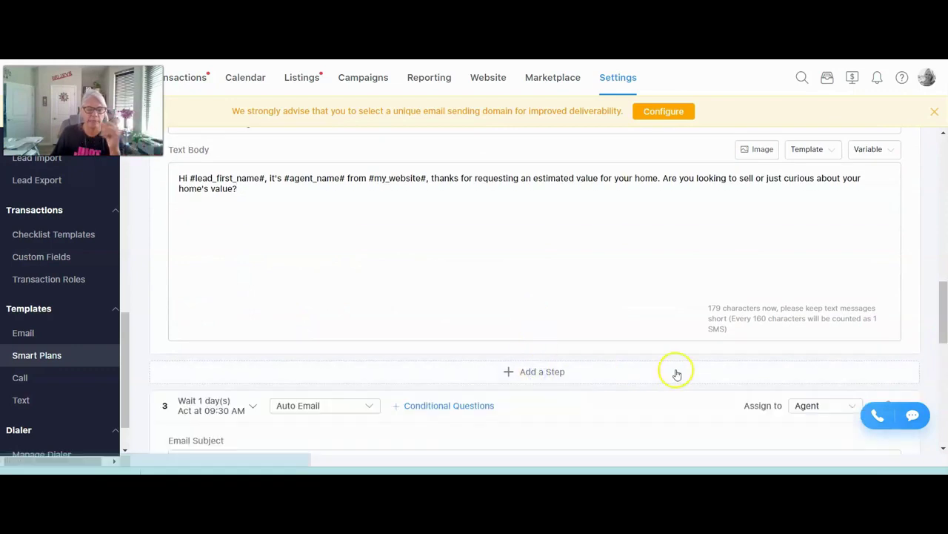
pyautogui.scroll(-1, 667, 311)
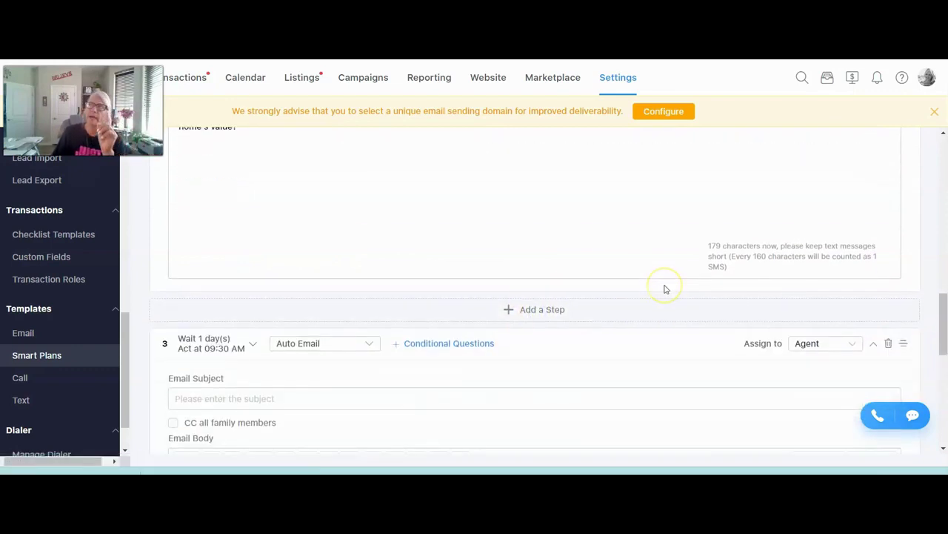
pyautogui.scroll(-2, 664, 288)
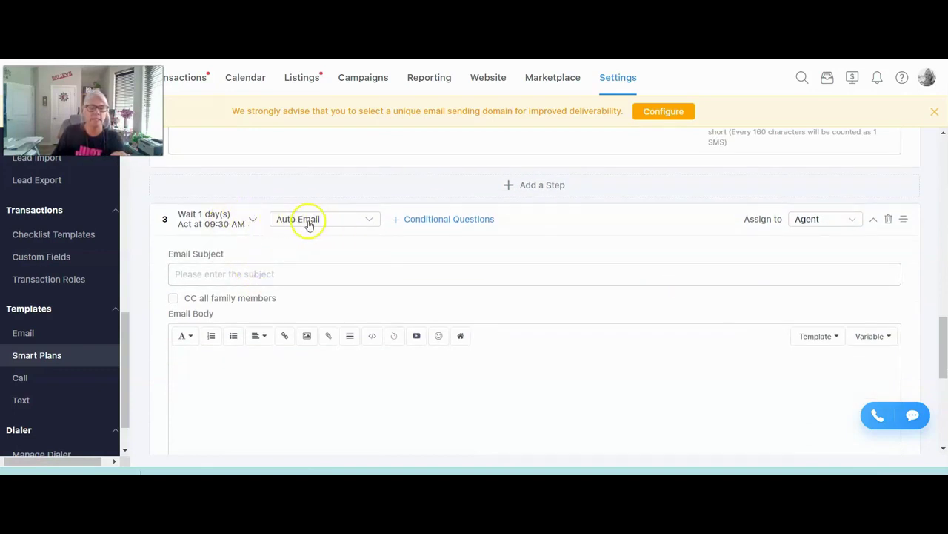
pyautogui.click(829, 338)
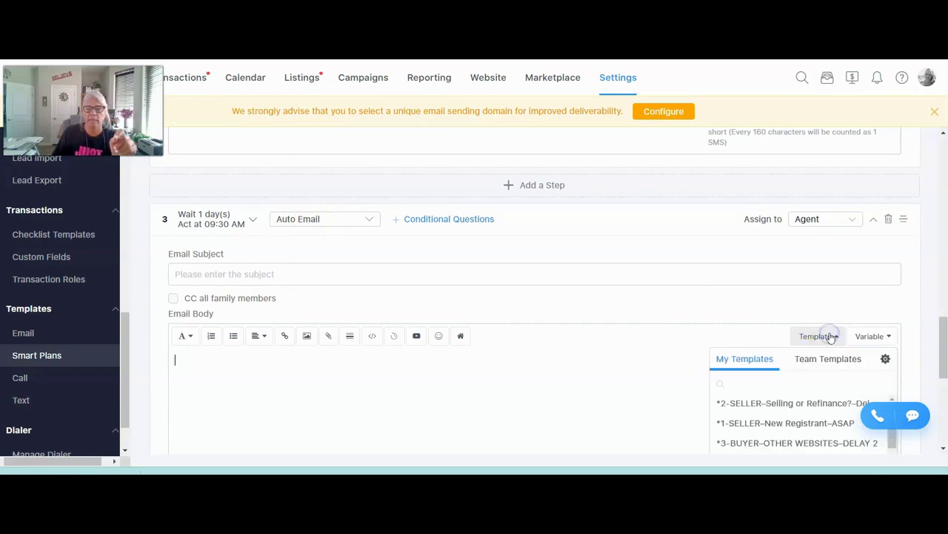
pyautogui.click(779, 406)
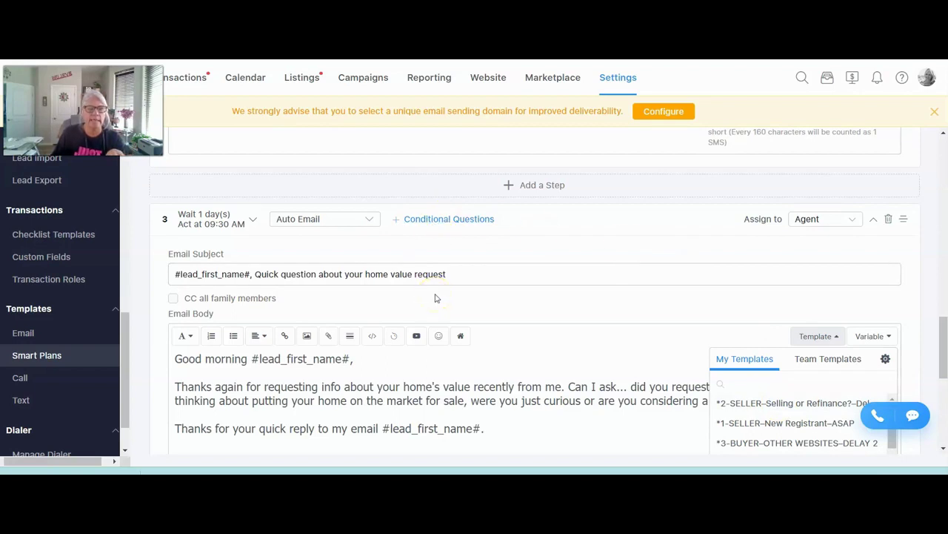
pyautogui.scroll(-2, 845, 248)
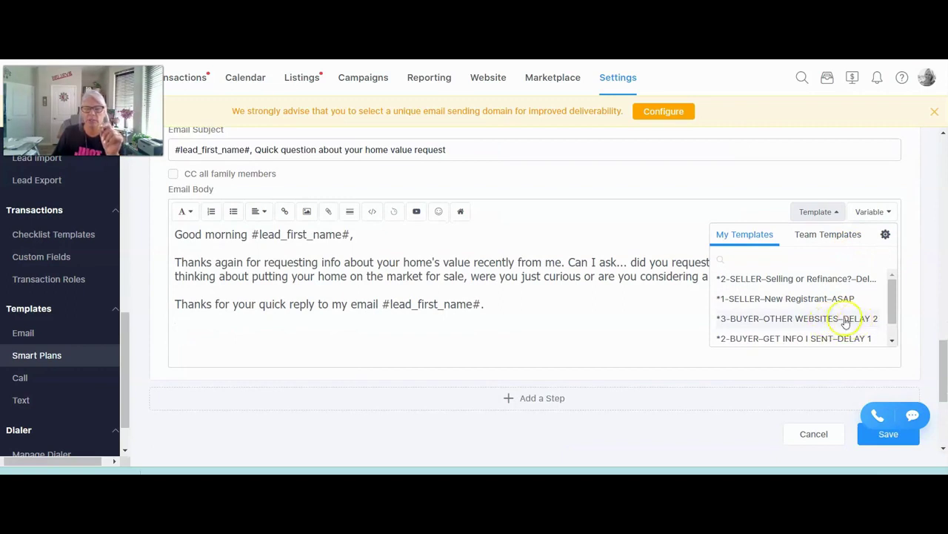
pyautogui.scroll(5, 550, 298)
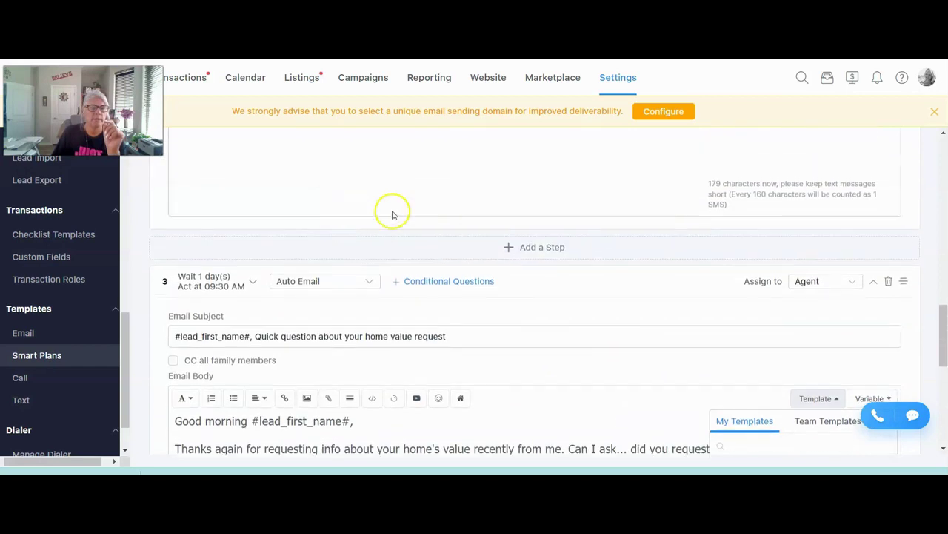
# Step: Change step 3's wait from 1 day to 2 days
pyautogui.click(244, 281)
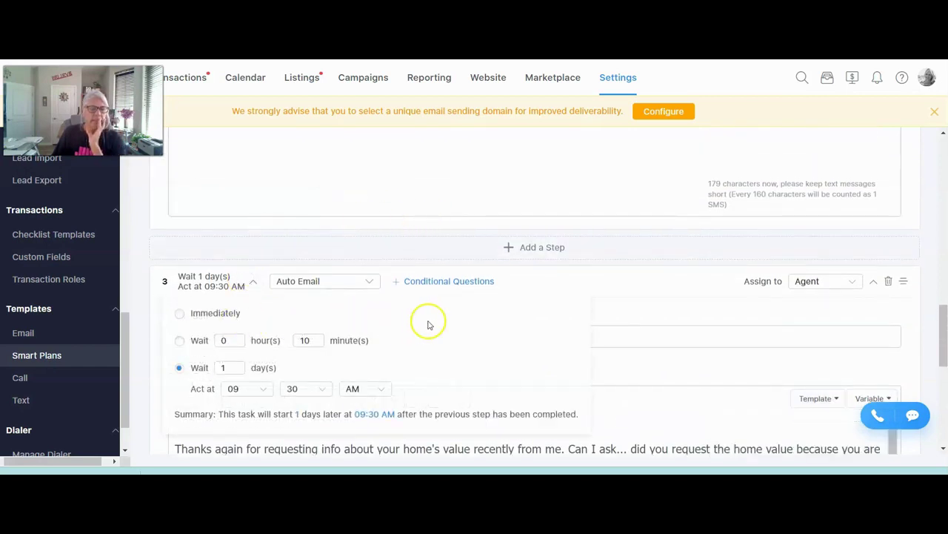
pyautogui.scroll(-1, 430, 321)
pyautogui.click(231, 304)
pyautogui.press('BackSpace')
pyautogui.write('2')
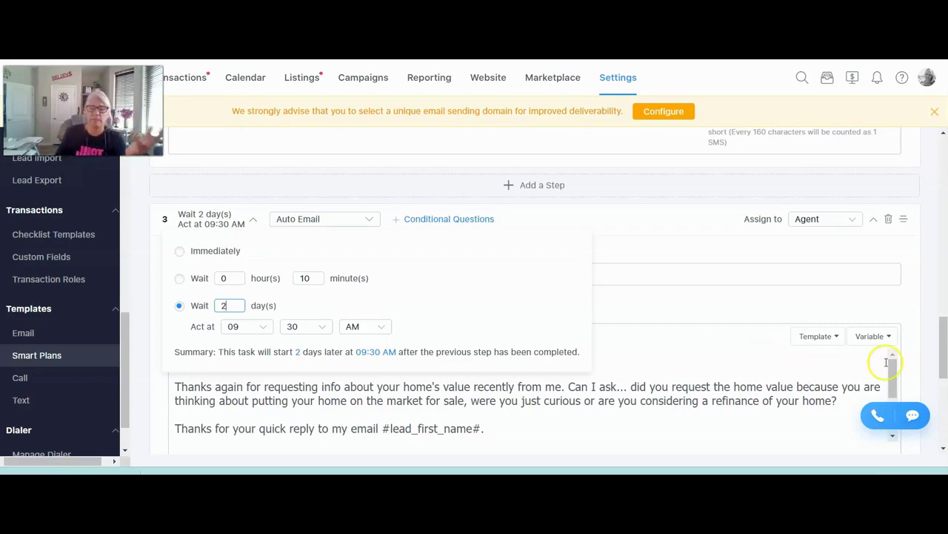
# Step: Add a conditional question to step 3, then remove it, leaving the auto email blank
pyautogui.click(632, 311)
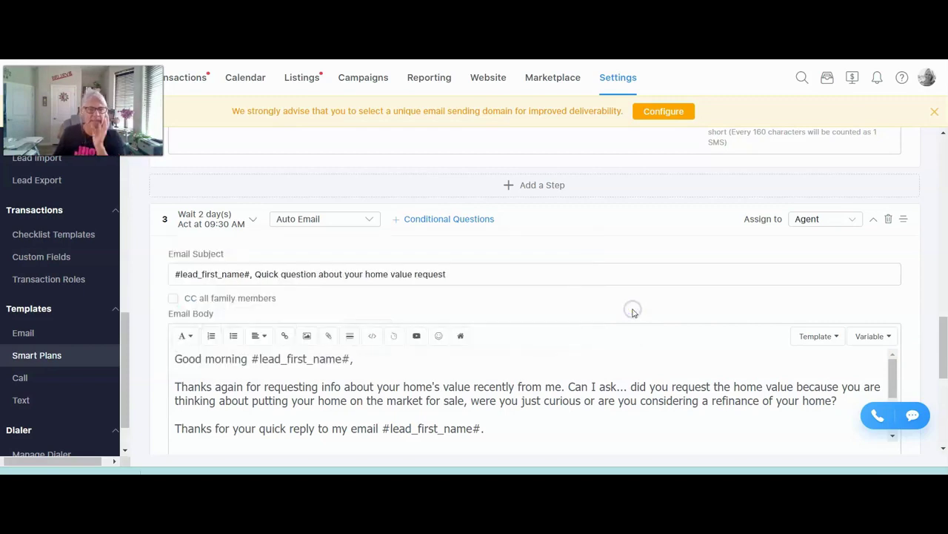
pyautogui.scroll(-1, 437, 360)
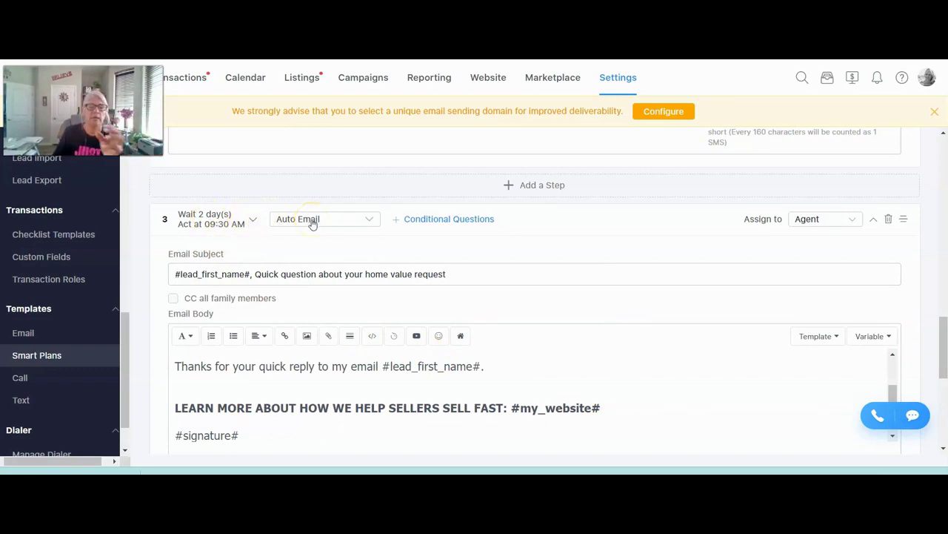
pyautogui.click(460, 222)
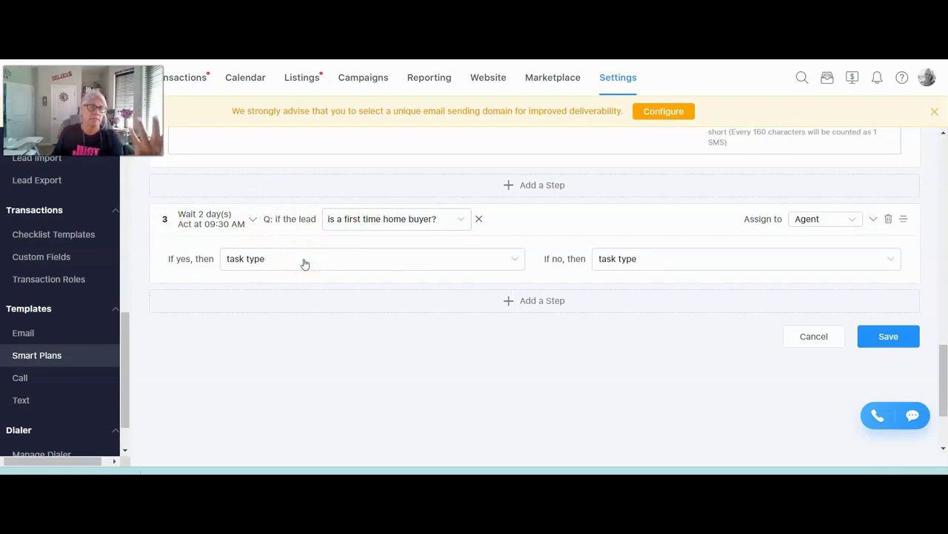
pyautogui.click(477, 219)
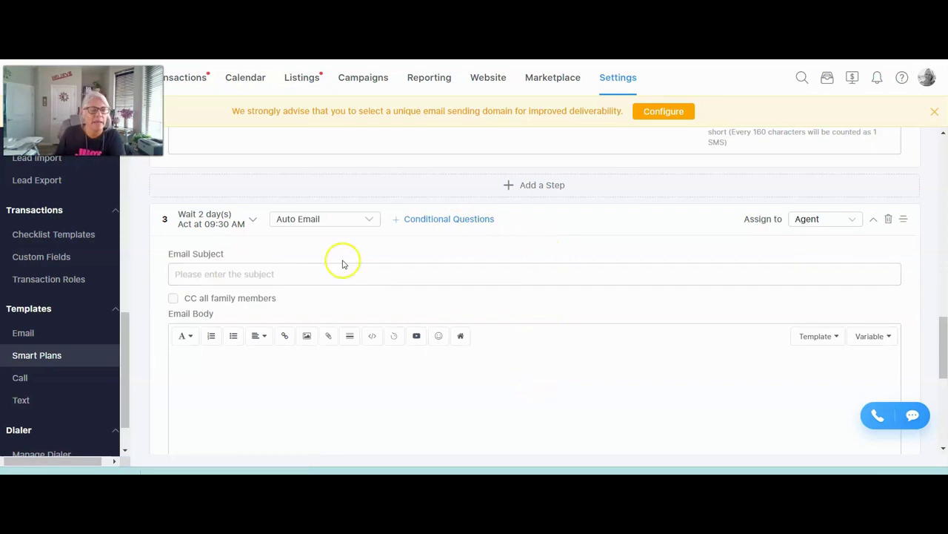
# Step: Reapply the SELLER Selling or Refinance template to step 3 and set its send time to 10:30 AM
pyautogui.click(819, 336)
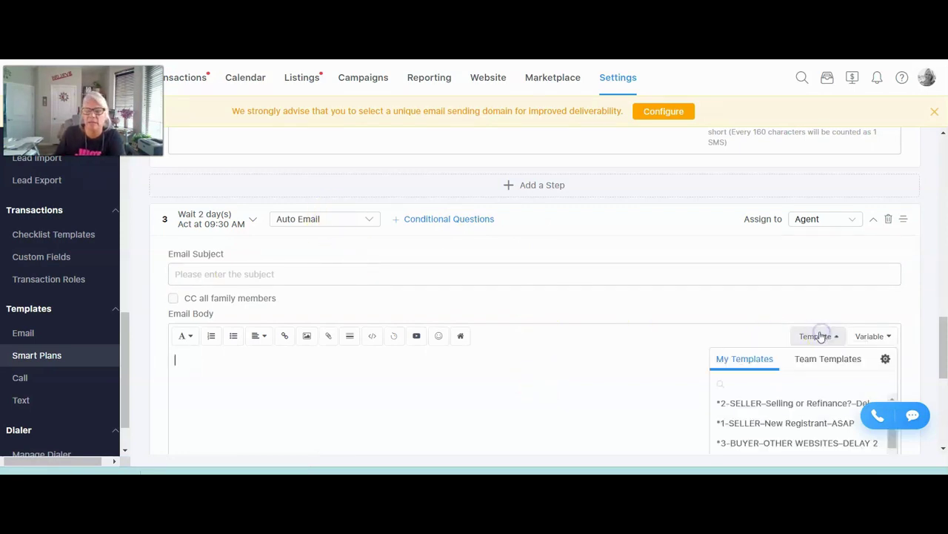
pyautogui.click(762, 406)
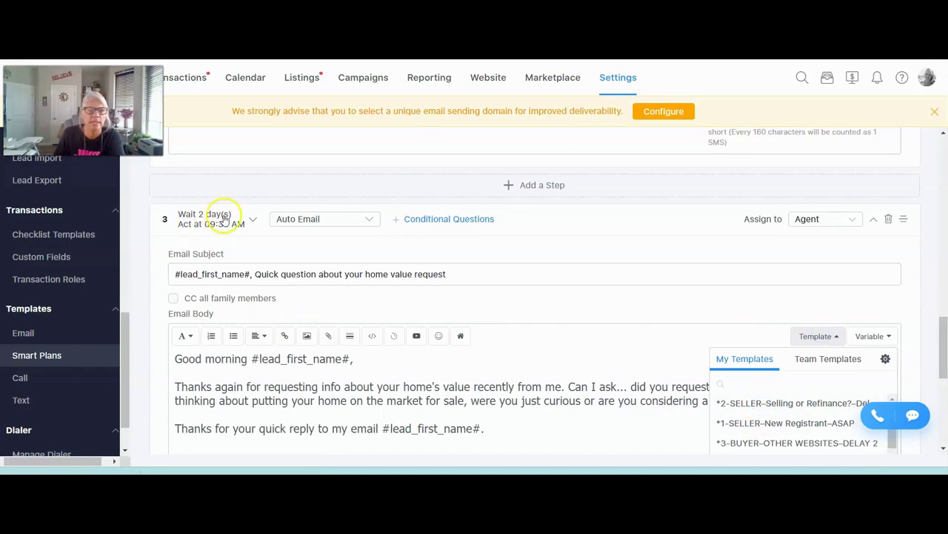
pyautogui.click(249, 218)
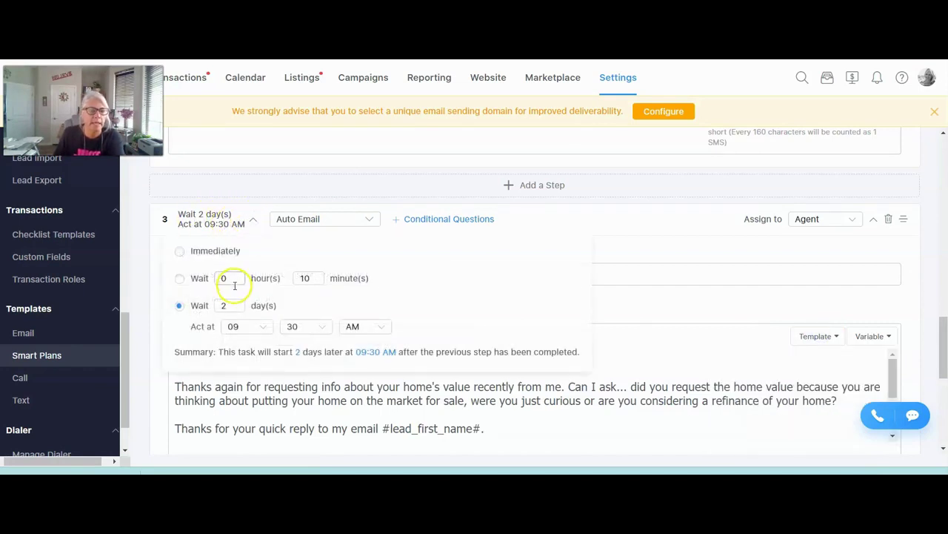
pyautogui.click(266, 329)
pyautogui.moveTo(260, 250); pyautogui.dragTo(267, 282)
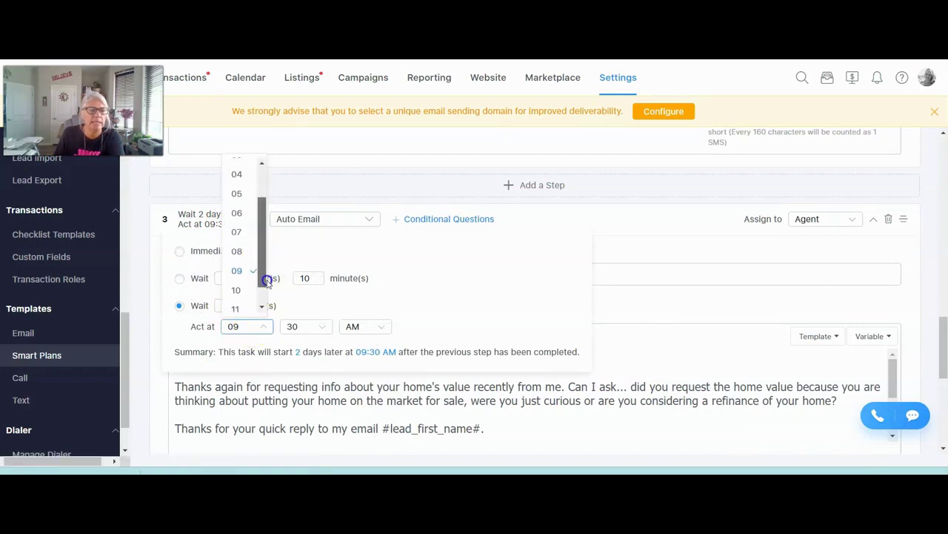
pyautogui.click(239, 272)
# Step: Save the seller smart plan, now listed with 3 steps over 2 days
pyautogui.scroll(-1, 416, 289)
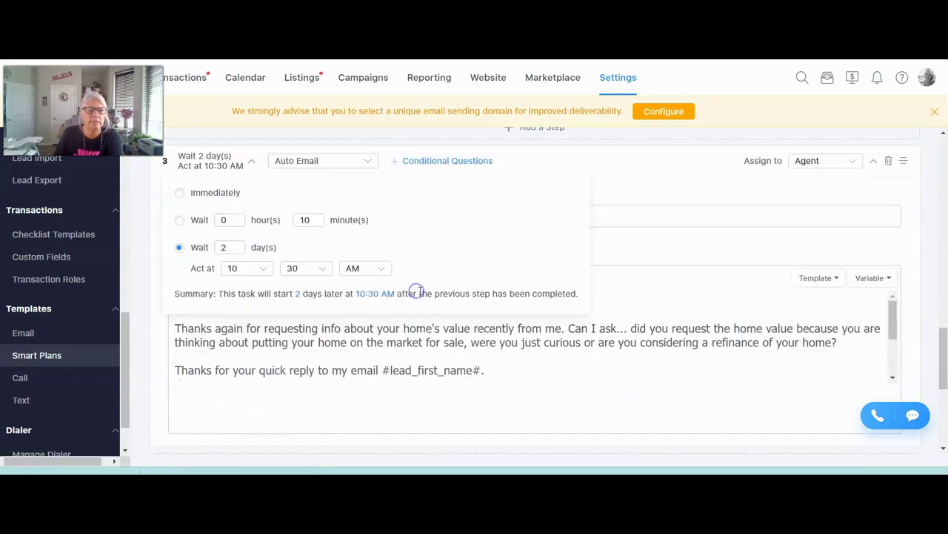
pyautogui.scroll(-5, 417, 289)
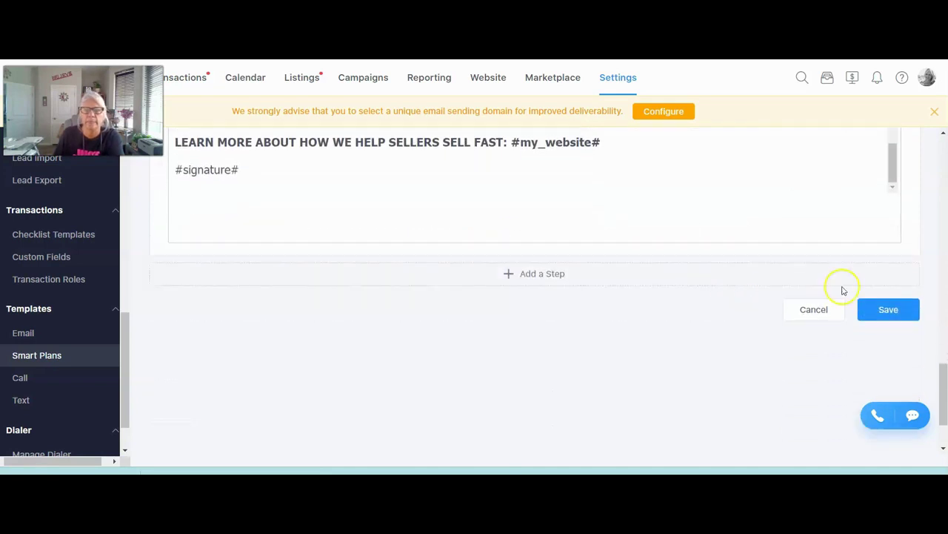
pyautogui.click(892, 311)
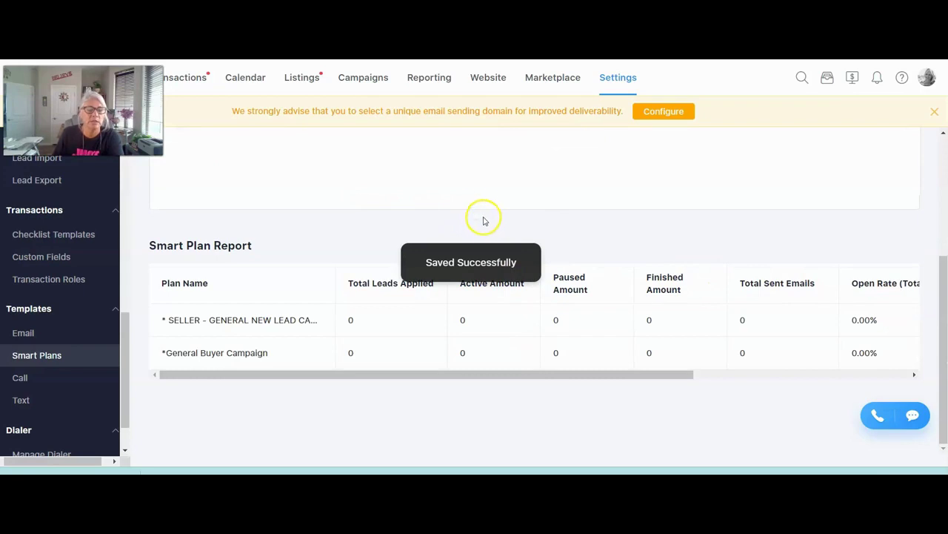
pyautogui.scroll(2, 408, 244)
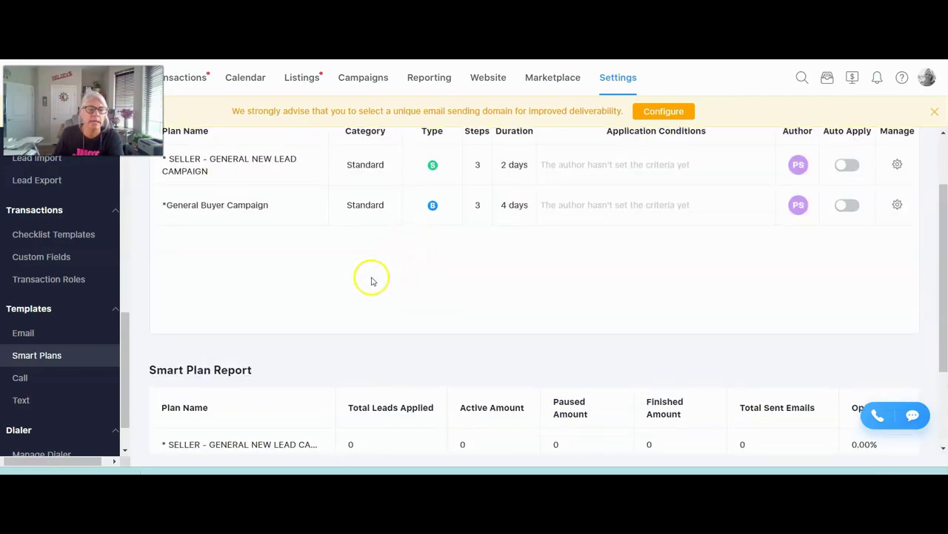
pyautogui.scroll(-2, 370, 277)
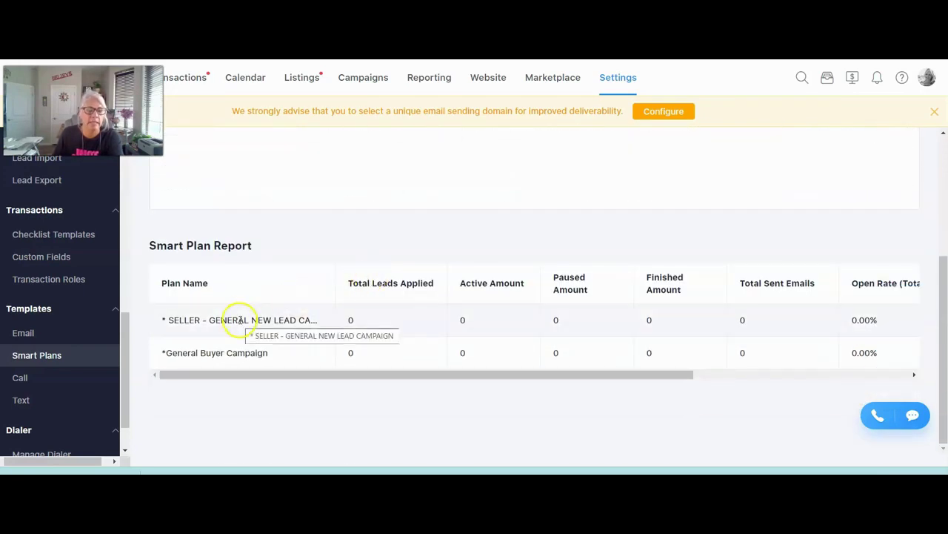
pyautogui.scroll(3, 705, 227)
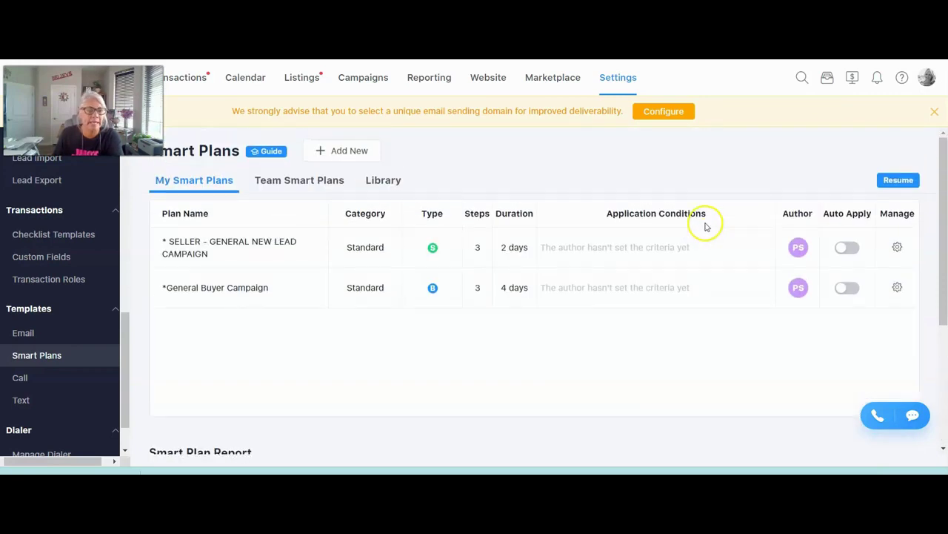
# Step: Open the seller plan for editing and confirm the first email step stays assigned to Agent
pyautogui.click(898, 247)
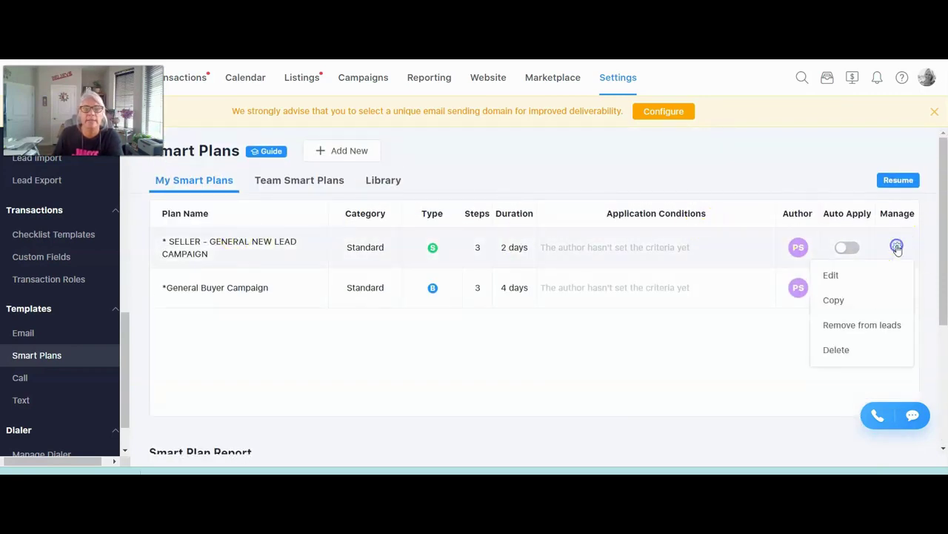
pyautogui.click(831, 275)
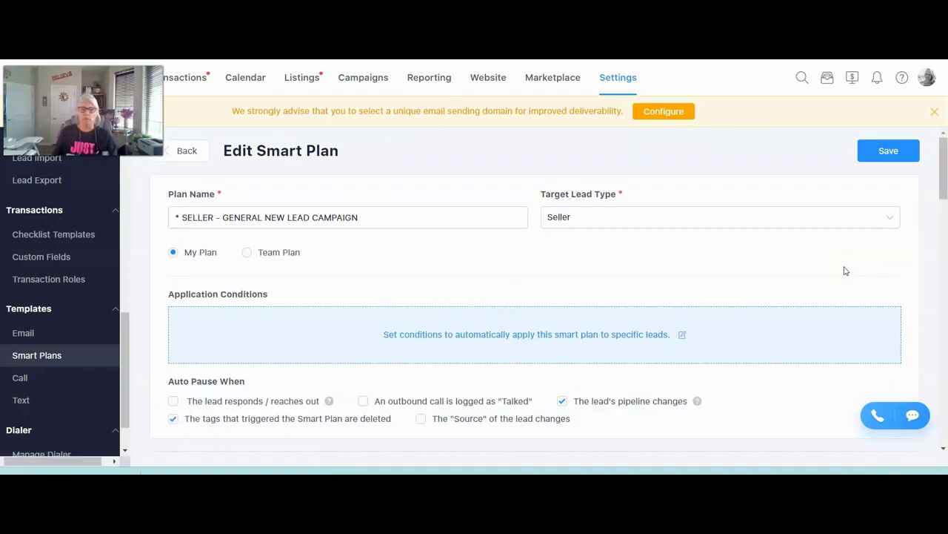
pyautogui.scroll(-3, 818, 292)
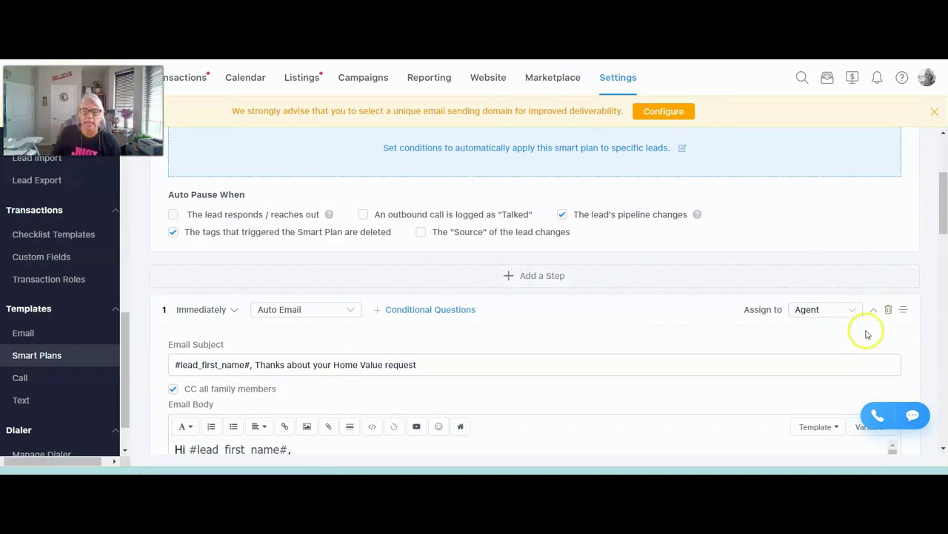
pyautogui.moveTo(905, 312); pyautogui.dragTo(867, 283)
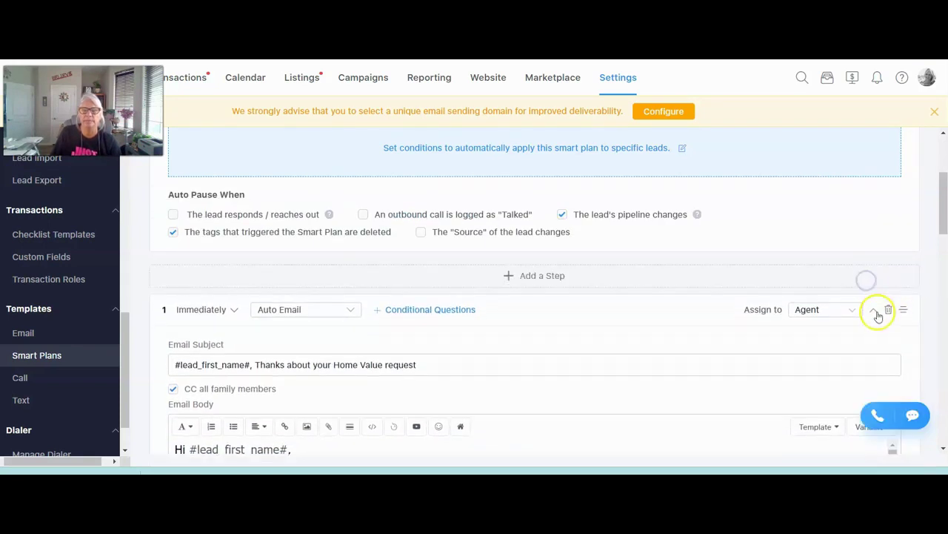
pyautogui.click(832, 314)
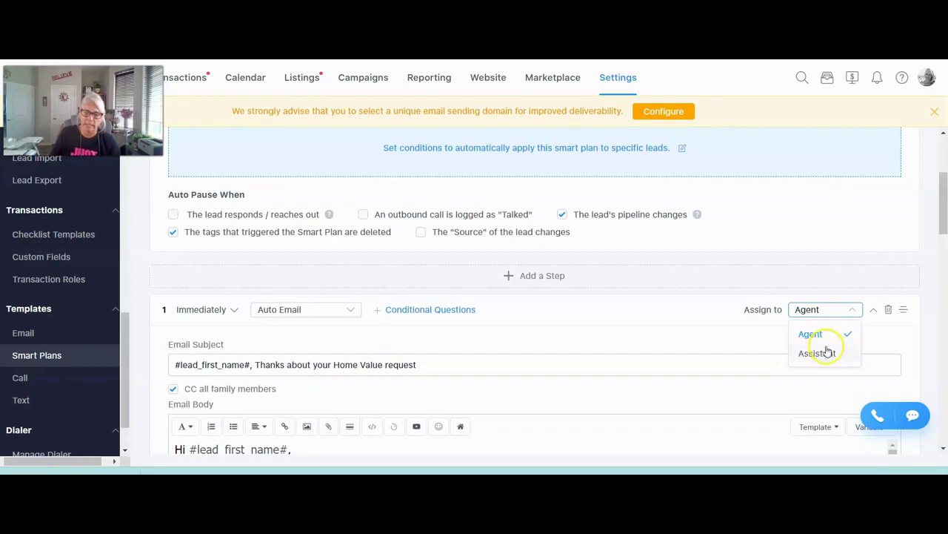
pyautogui.click(839, 311)
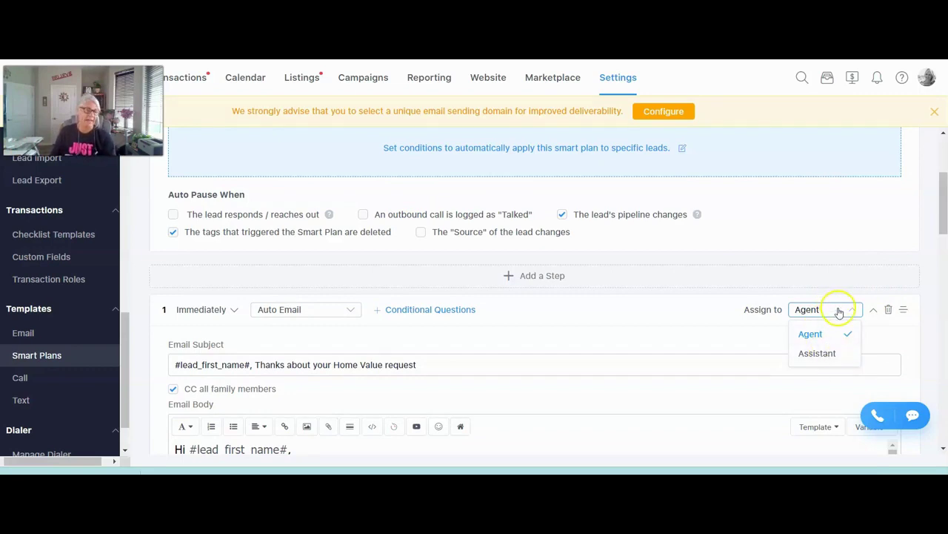
pyautogui.click(627, 324)
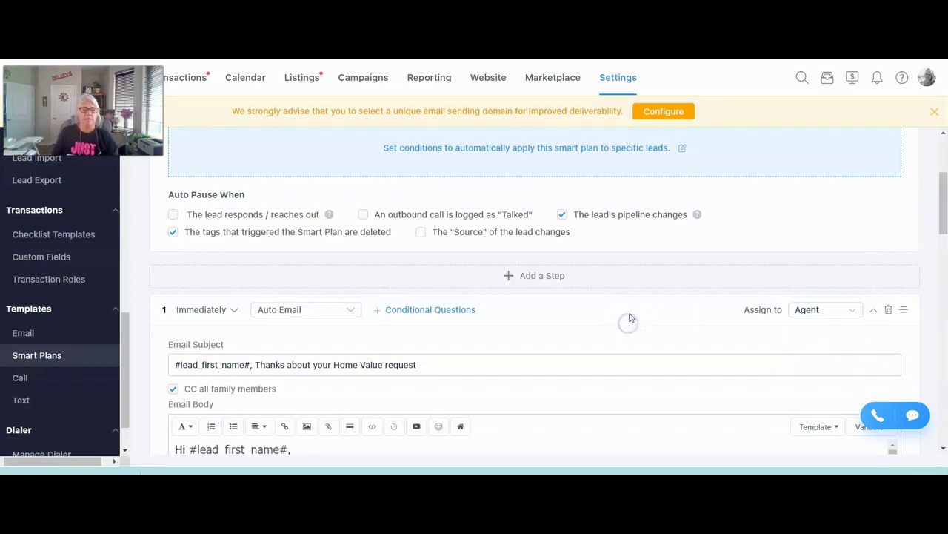
# Step: Review the seller plan's immediate email, immediate text and 2-day email steps
pyautogui.click(635, 349)
pyautogui.scroll(-3, 635, 352)
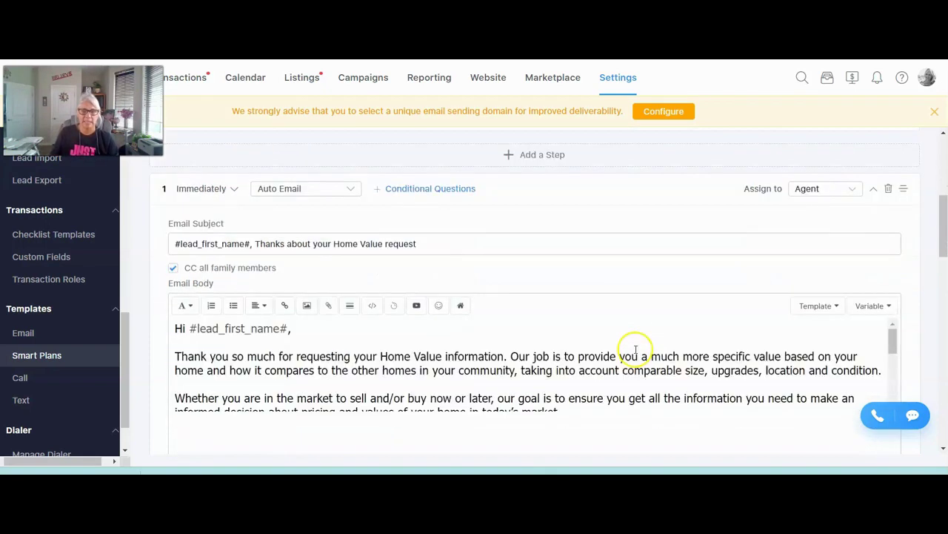
pyautogui.scroll(6, 635, 352)
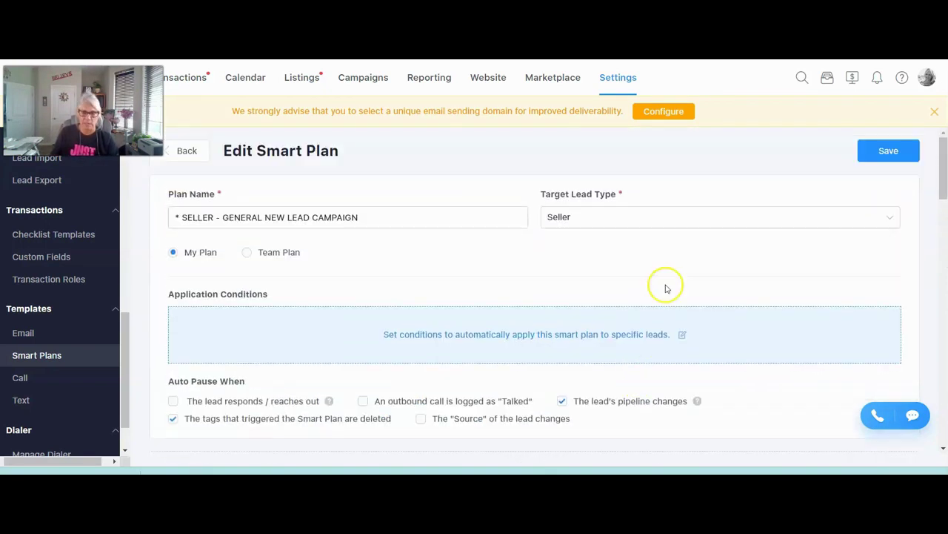
pyautogui.scroll(-10, 666, 287)
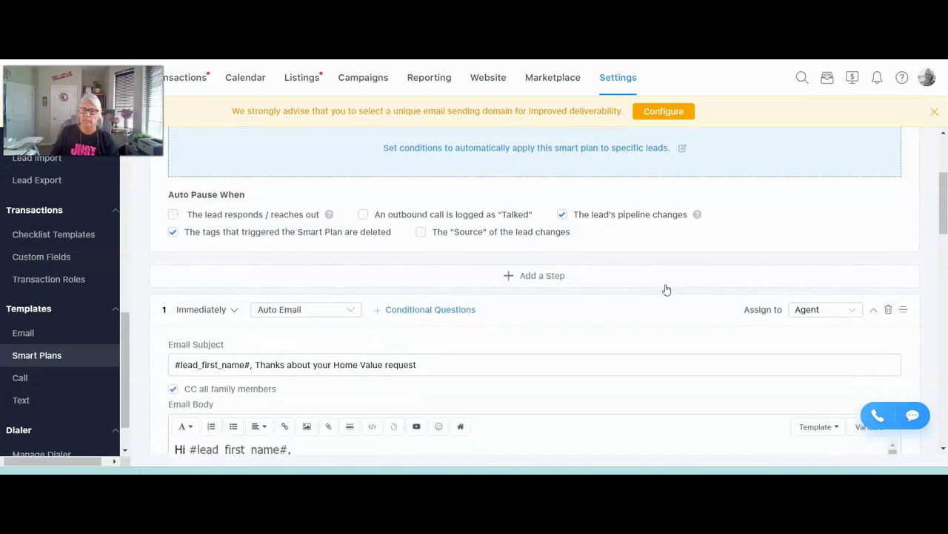
pyautogui.scroll(-3, 665, 286)
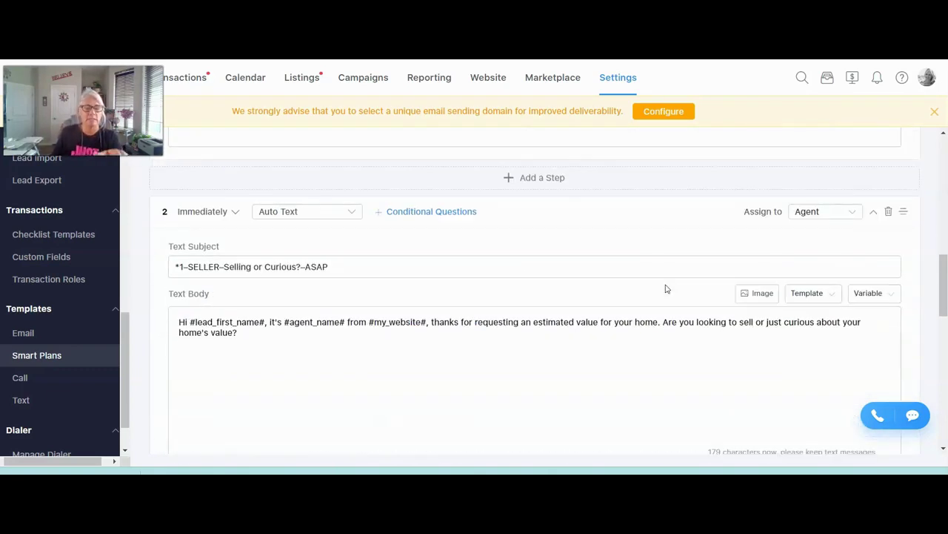
pyautogui.scroll(-3, 666, 289)
pyautogui.click(649, 320)
pyautogui.scroll(-3, 650, 319)
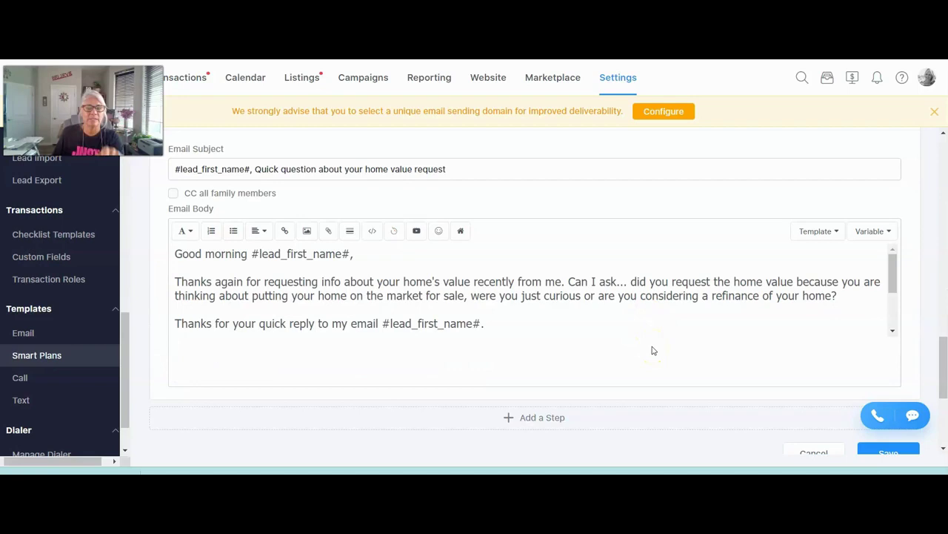
pyautogui.click(598, 331)
pyautogui.scroll(3, 621, 343)
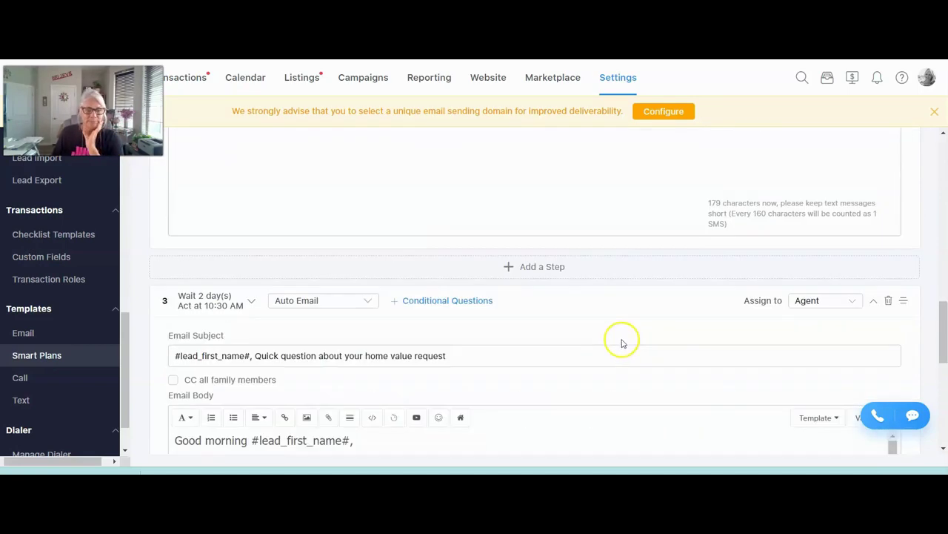
pyautogui.scroll(10, 626, 333)
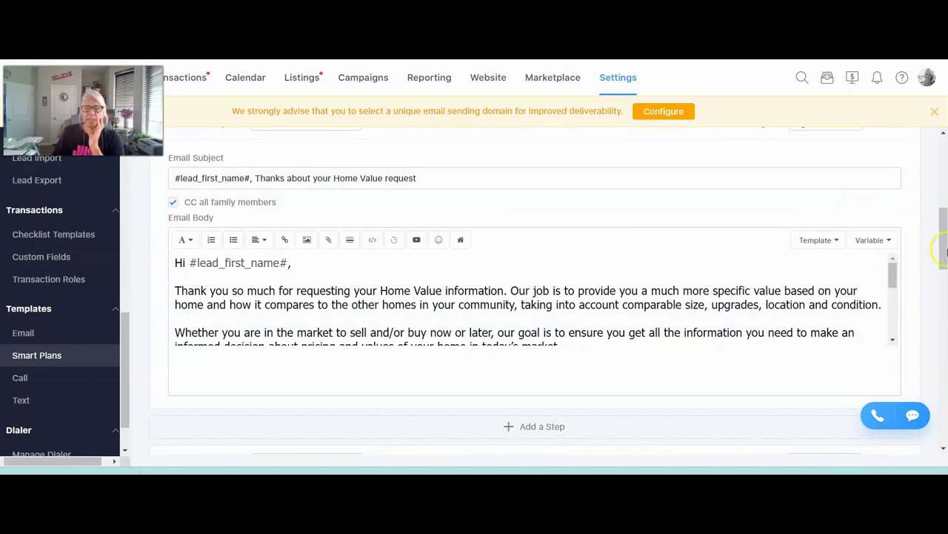
pyautogui.moveTo(945, 252); pyautogui.dragTo(945, 174)
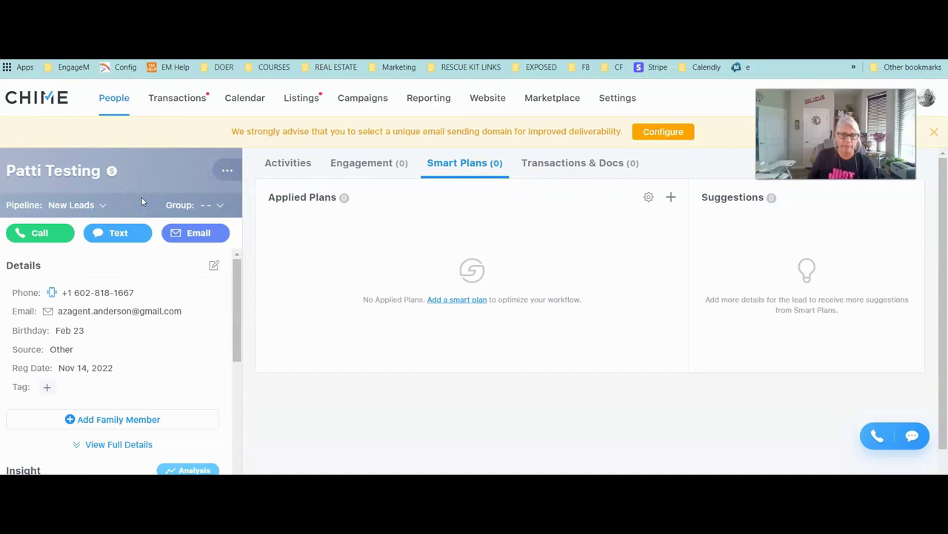
pyautogui.click(467, 163)
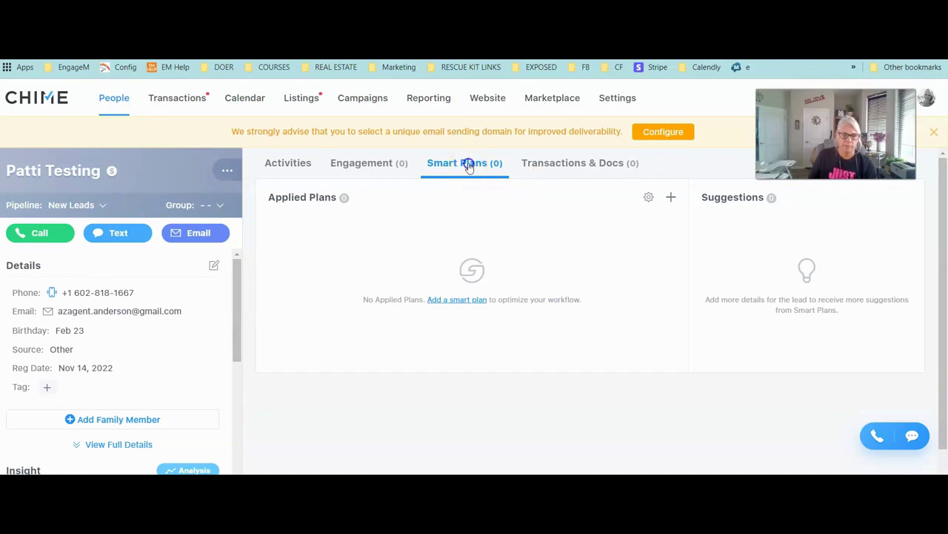
pyautogui.click(671, 197)
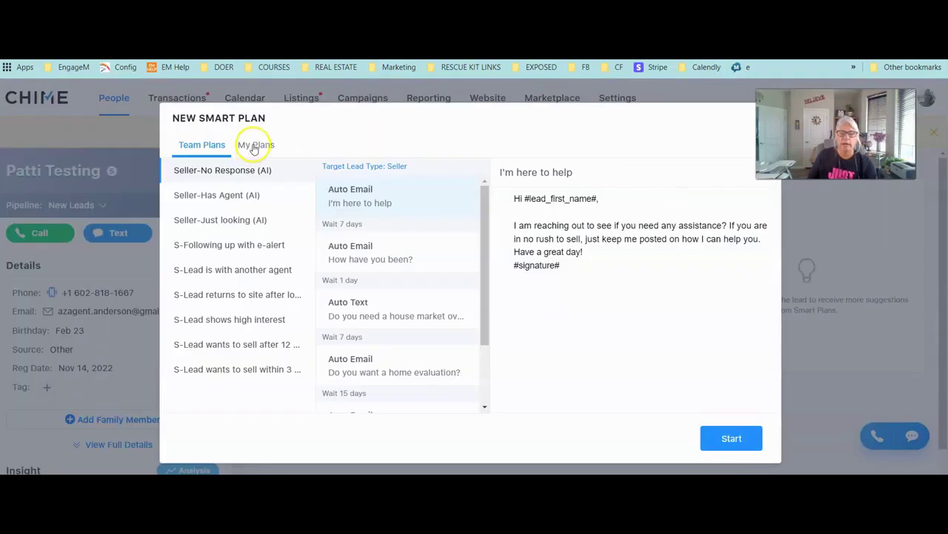
pyautogui.click(255, 146)
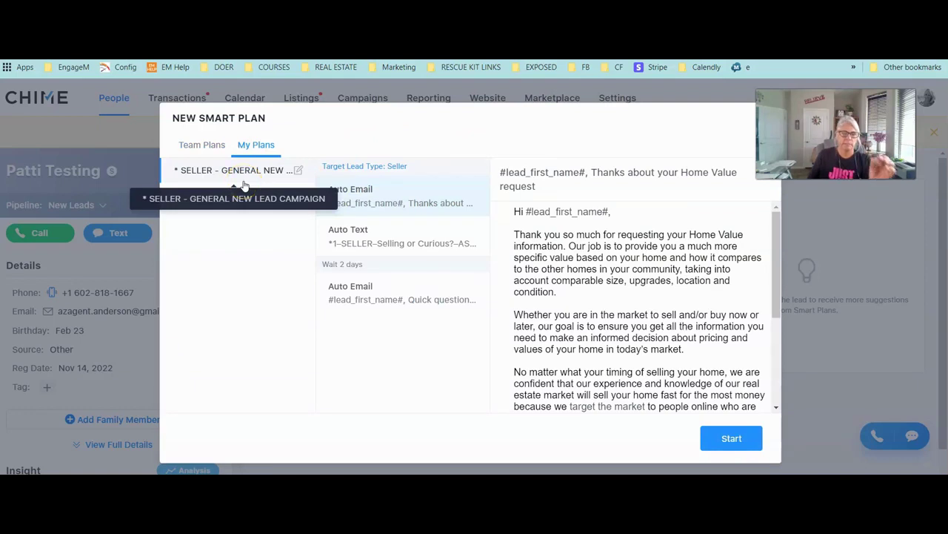
pyautogui.click(232, 266)
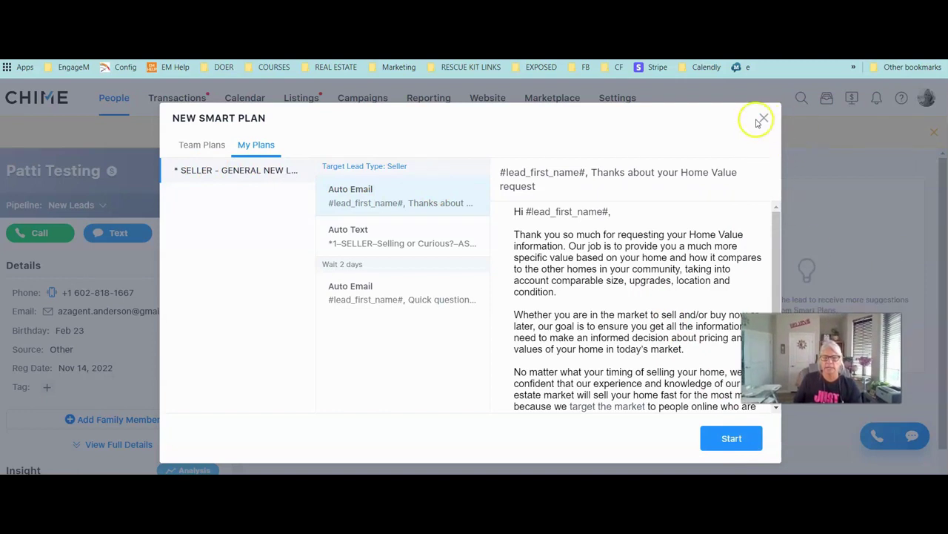
pyautogui.click(764, 119)
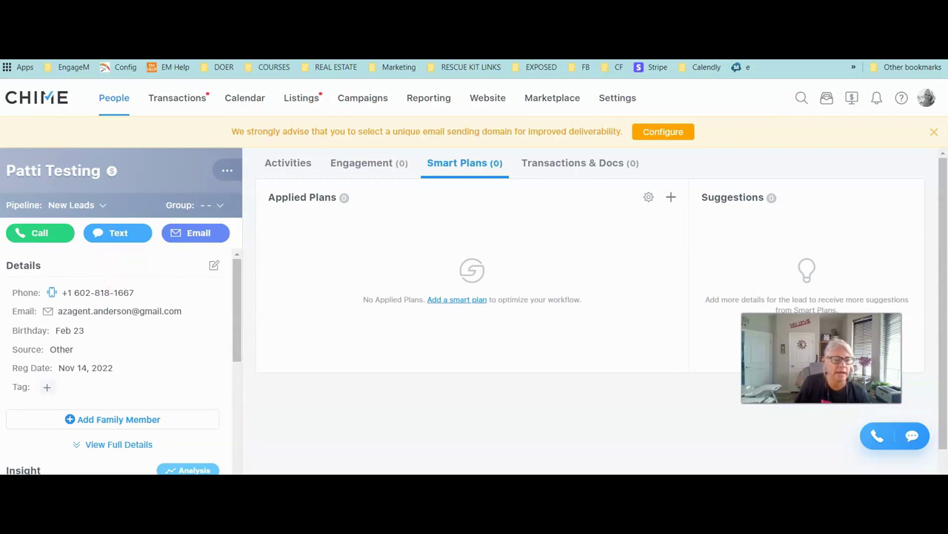
pyautogui.scroll(-1, 162, 304)
pyautogui.scroll(1, 126, 252)
# Step: Change the test lead's Lead Type to Buyer and save the details
pyautogui.click(215, 265)
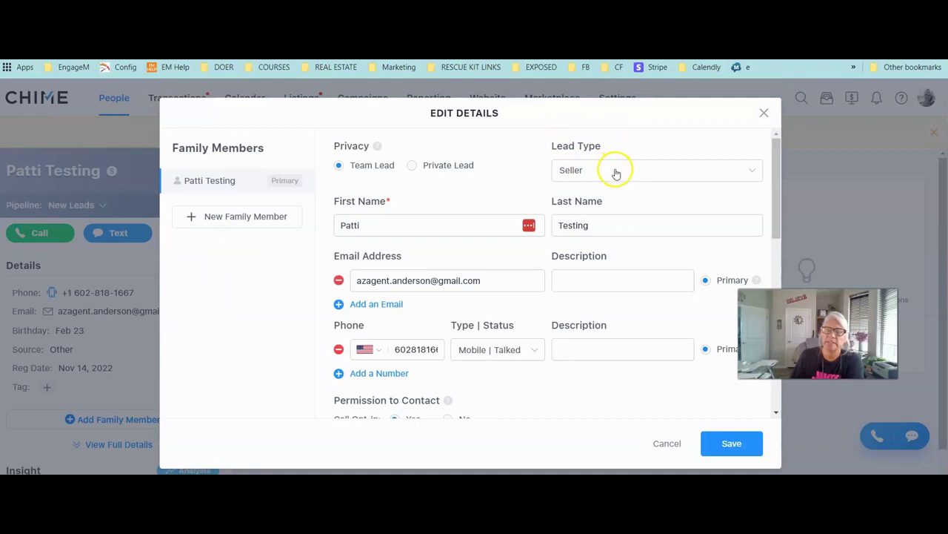
pyautogui.click(614, 172)
pyautogui.click(577, 199)
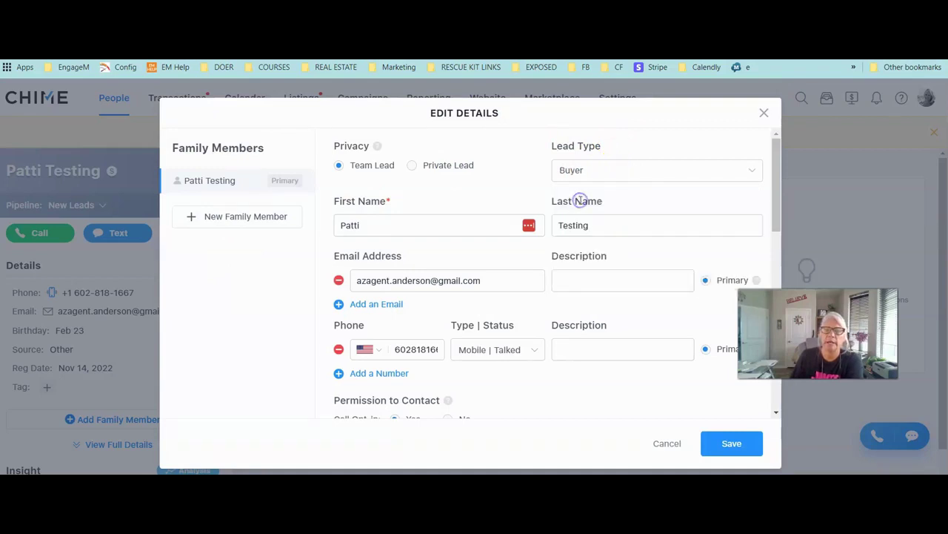
pyautogui.click(729, 443)
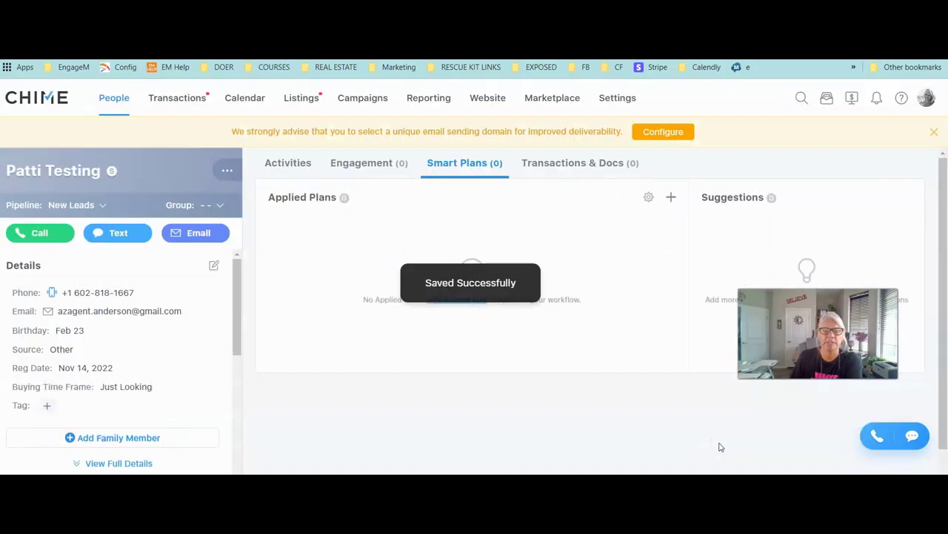
# Step: Apply and start the *General Buyer Campaign smart plan on the test lead
pyautogui.click(478, 170)
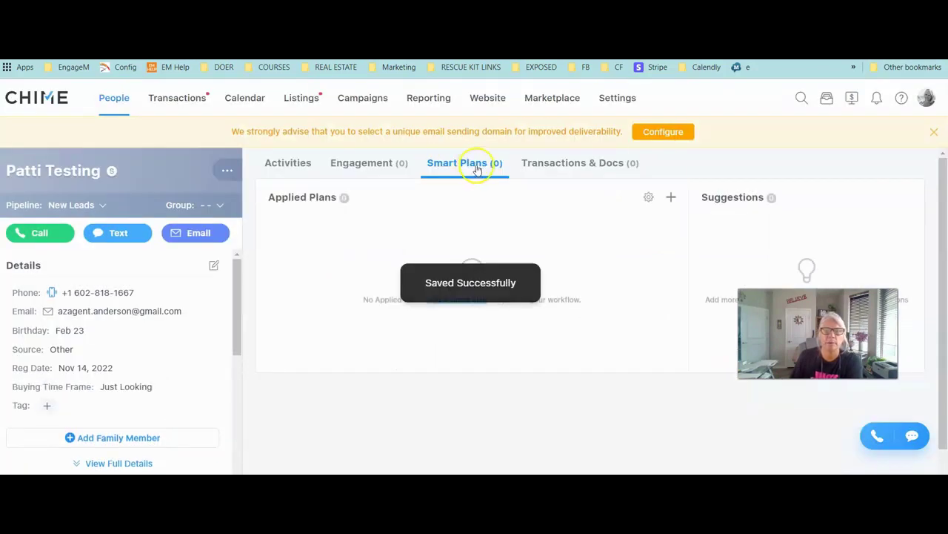
pyautogui.click(671, 197)
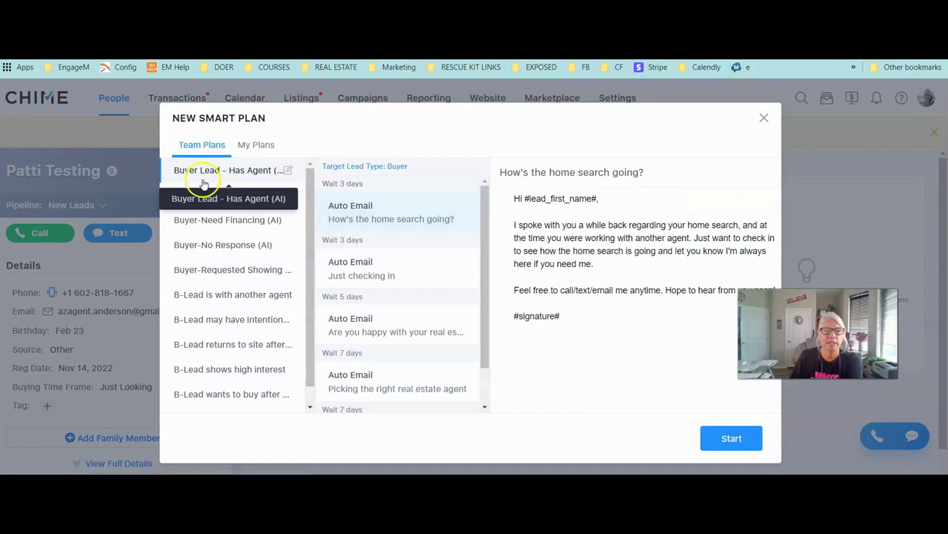
pyautogui.click(268, 145)
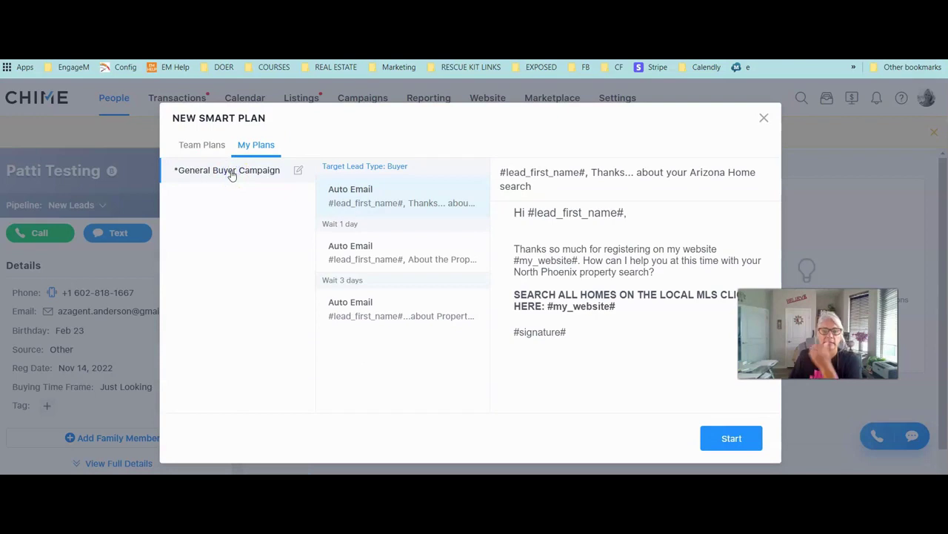
pyautogui.click(719, 437)
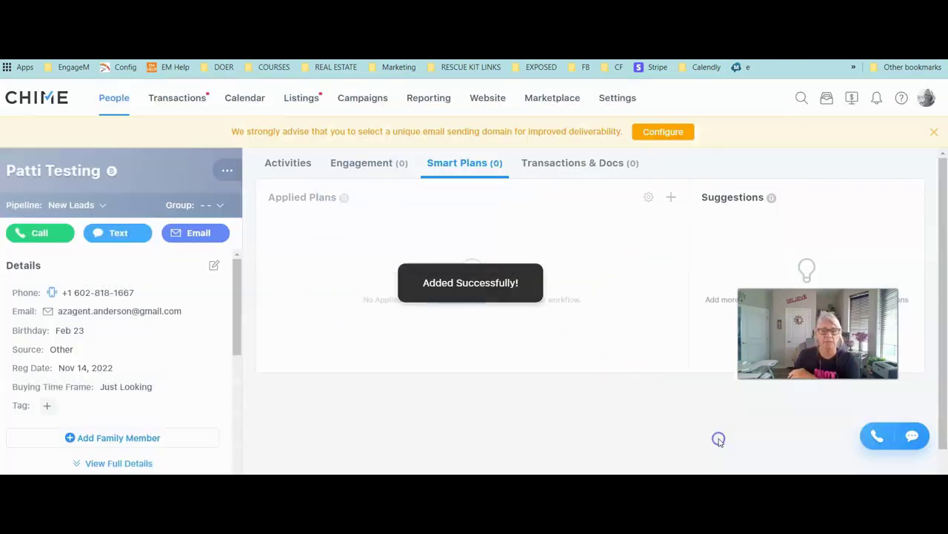
pyautogui.click(514, 326)
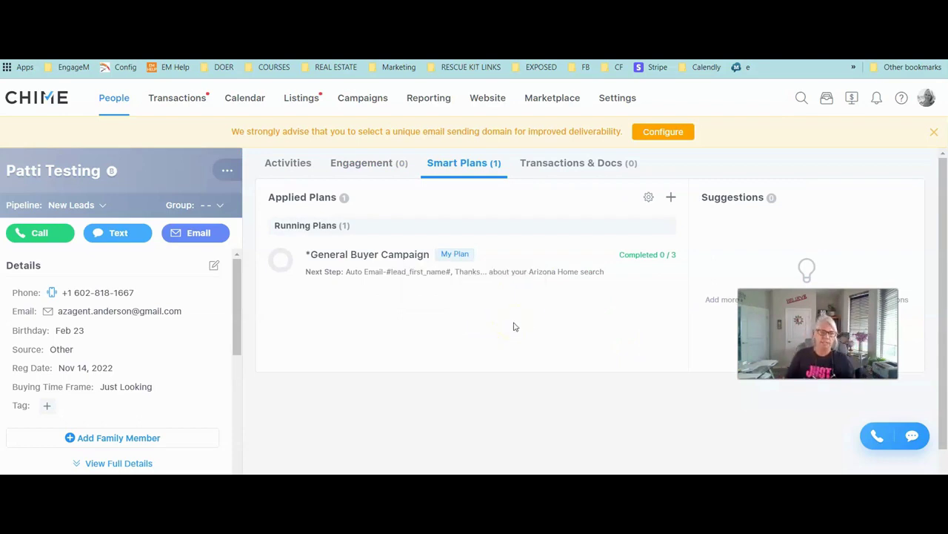